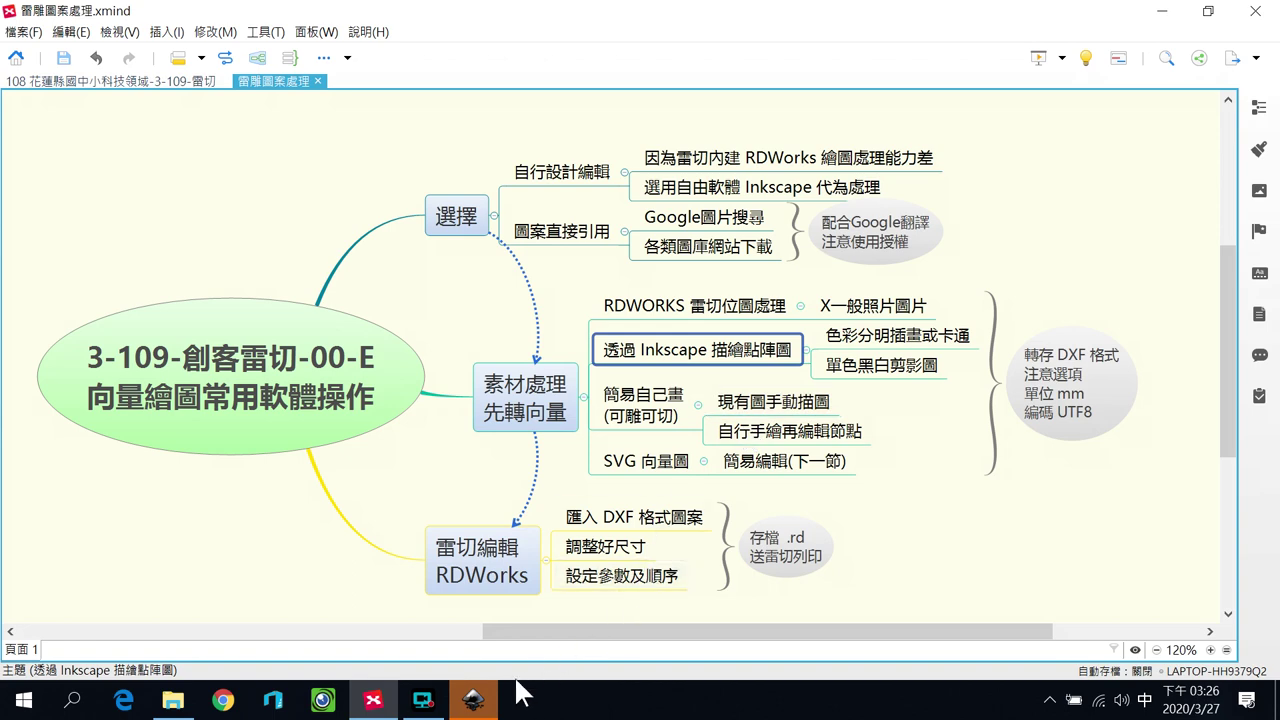
Switch to Inkscape, import the 剪影圖 dragon picture as an embedded image, and place it in the page's upper-left corner.
click(473, 700)
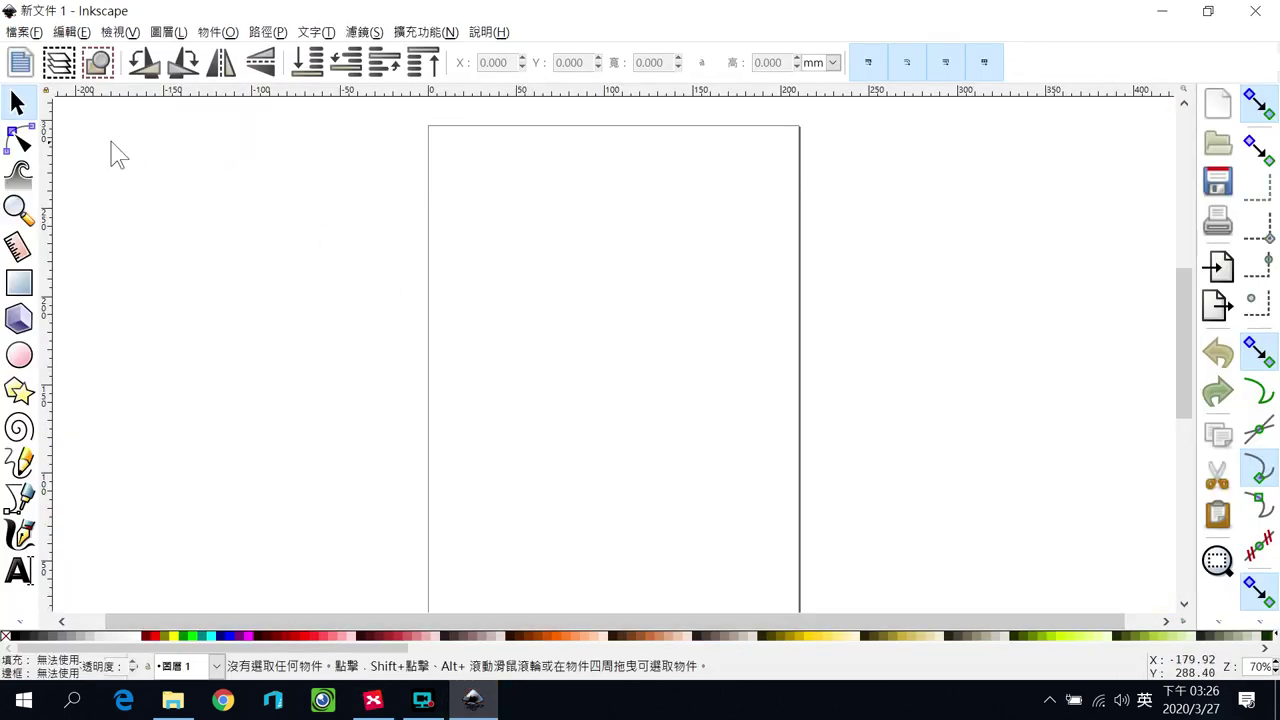
click(24, 32)
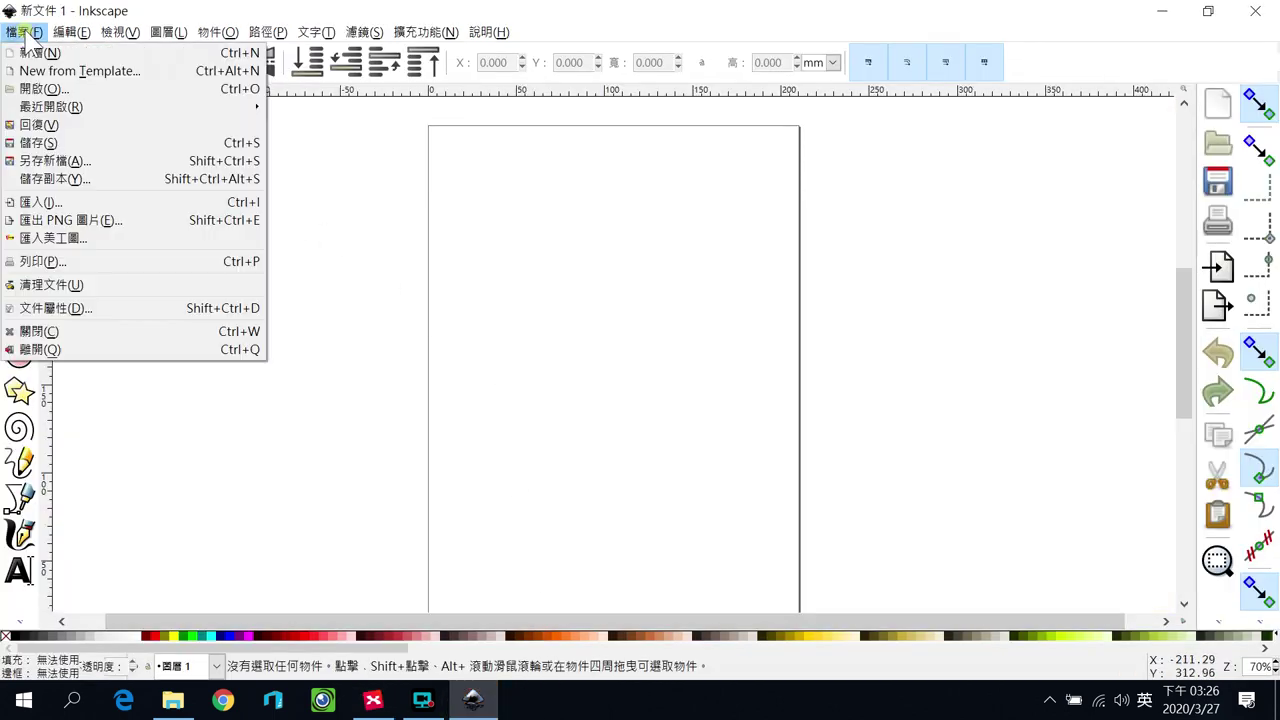
click(40, 202)
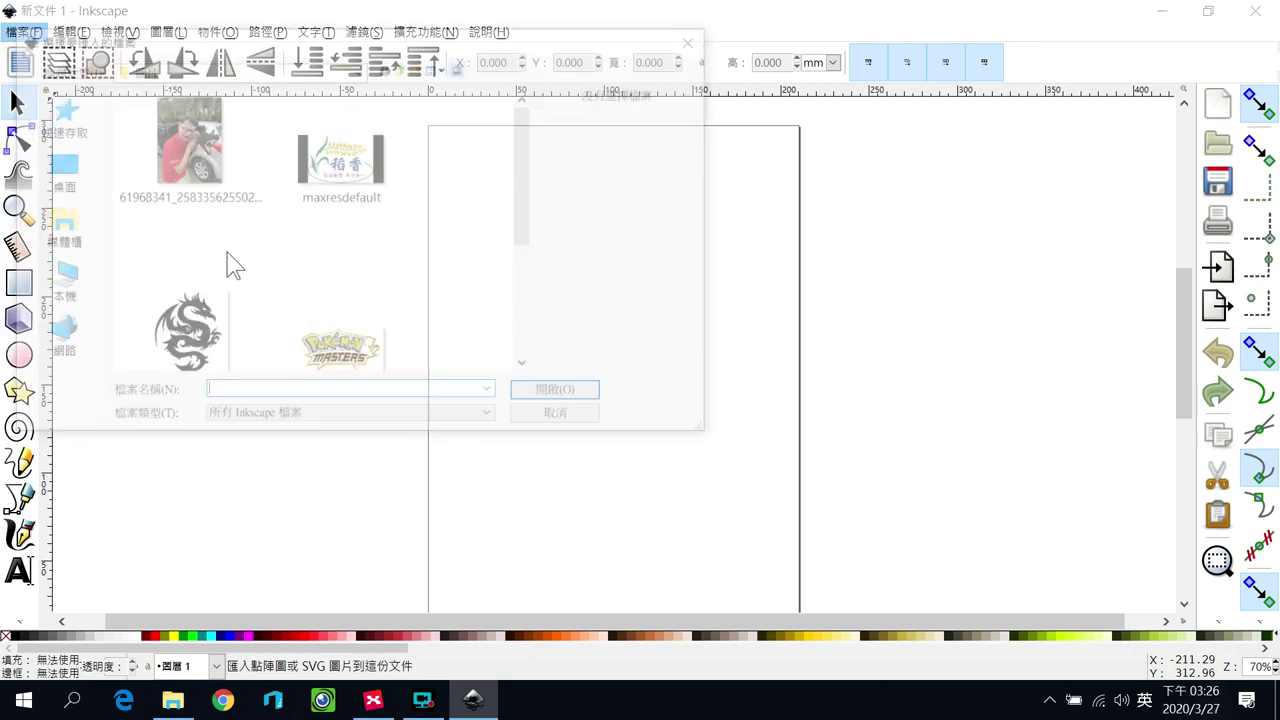
click(186, 330)
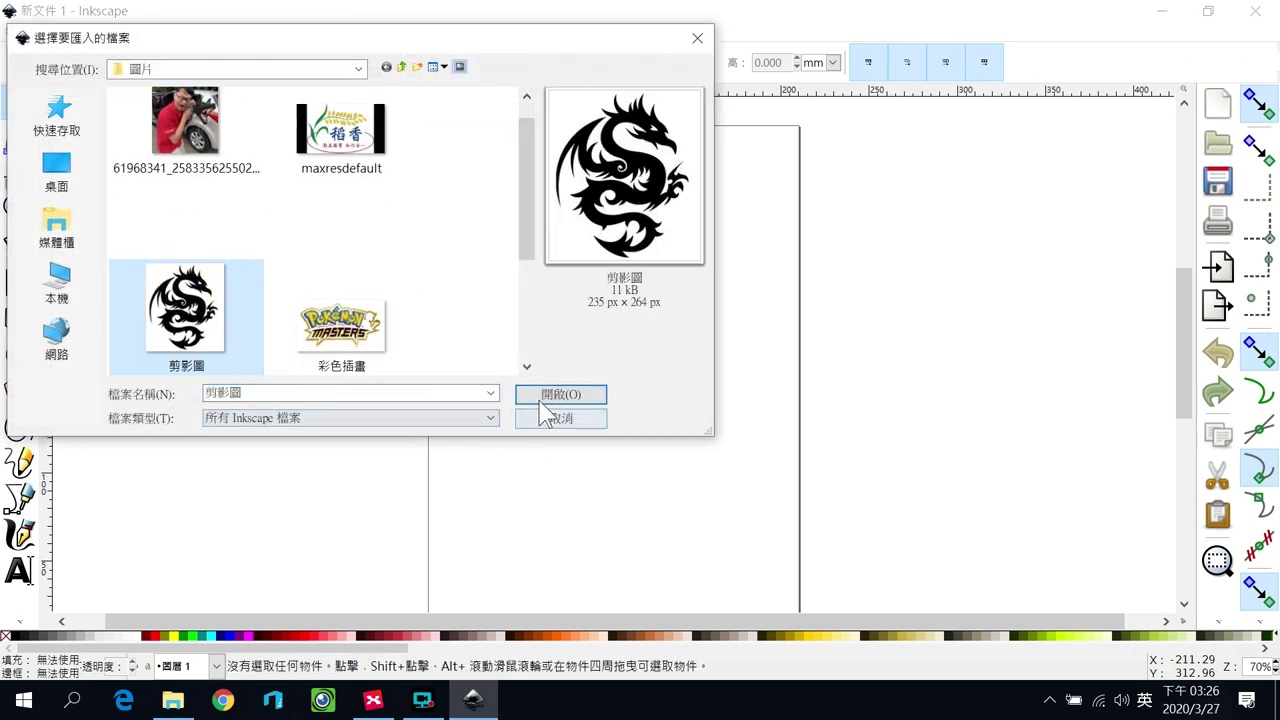
click(530, 395)
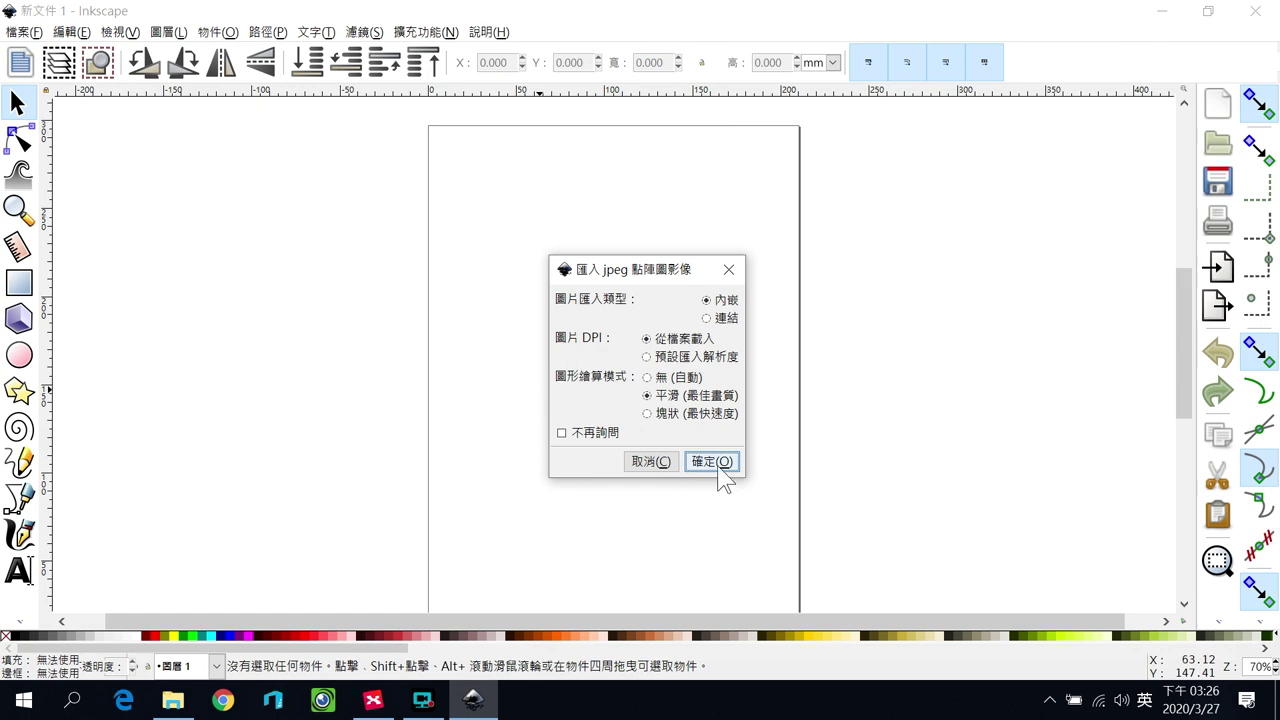
click(718, 466)
drag(724, 458, 497, 205)
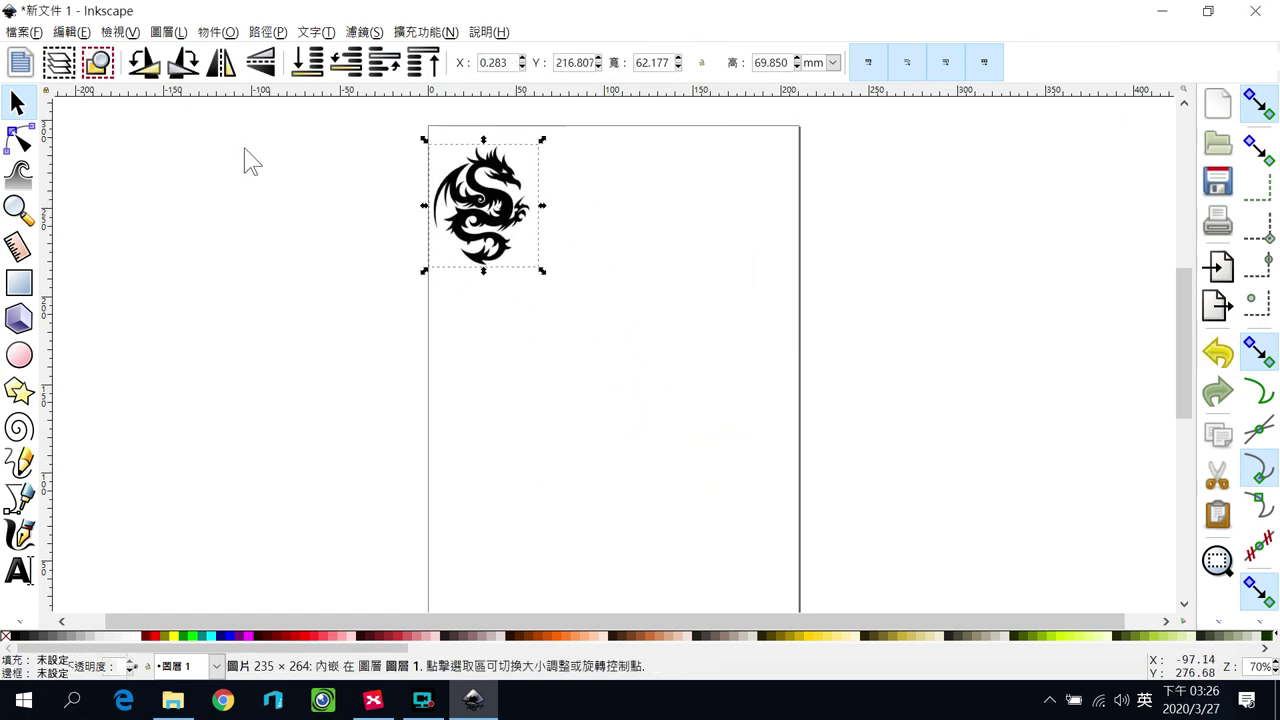
Import the 彩色插畫 Pokémon Masters picture as an embedded image and place it directly below the dragon.
click(24, 31)
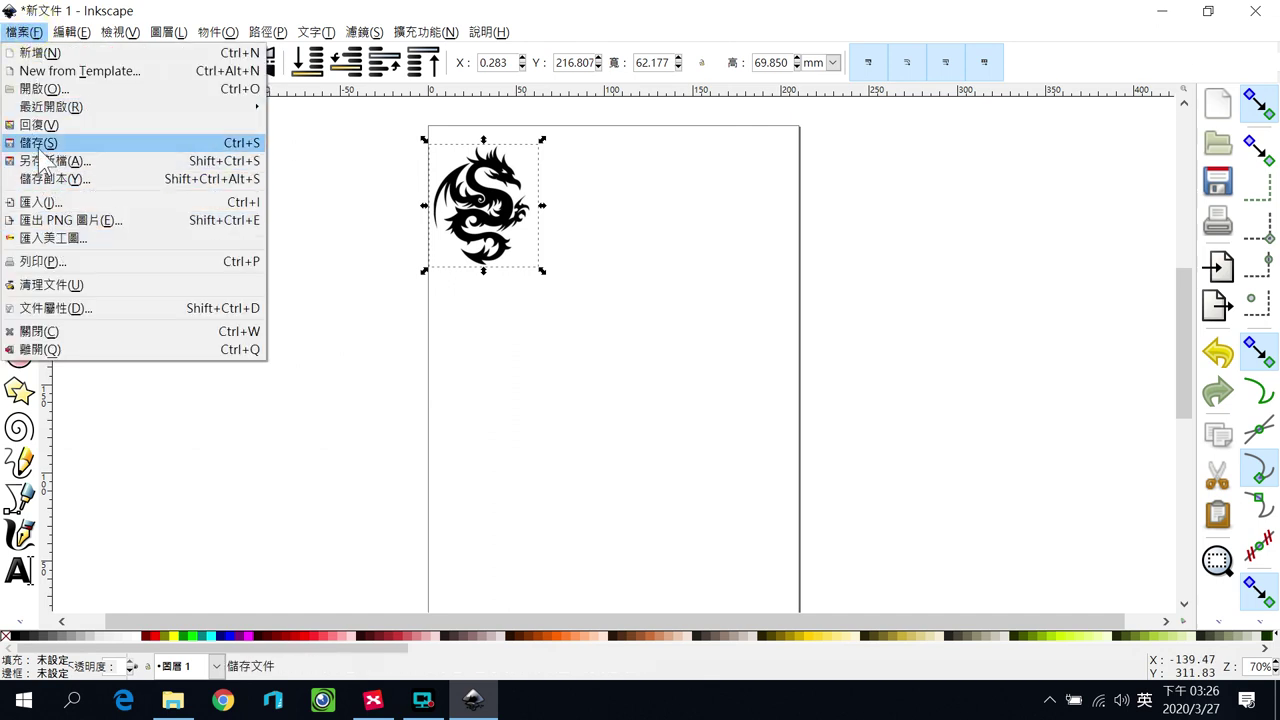
click(44, 203)
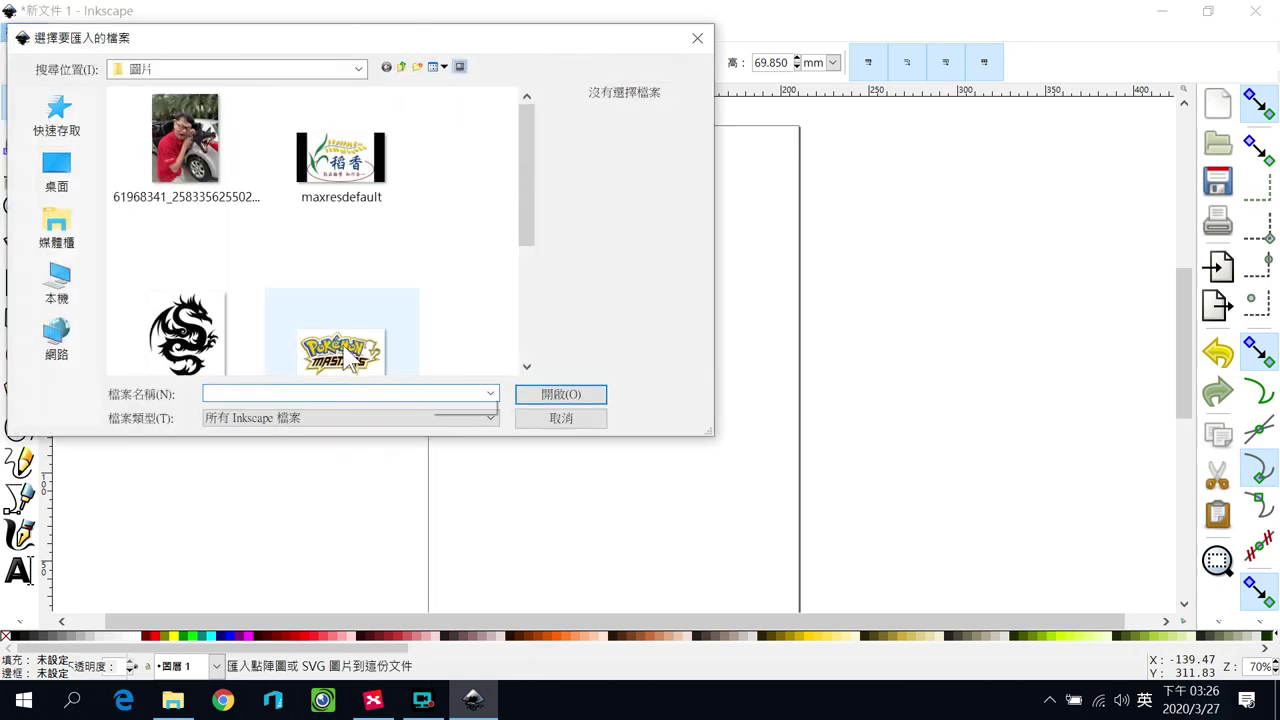
click(345, 350)
click(558, 394)
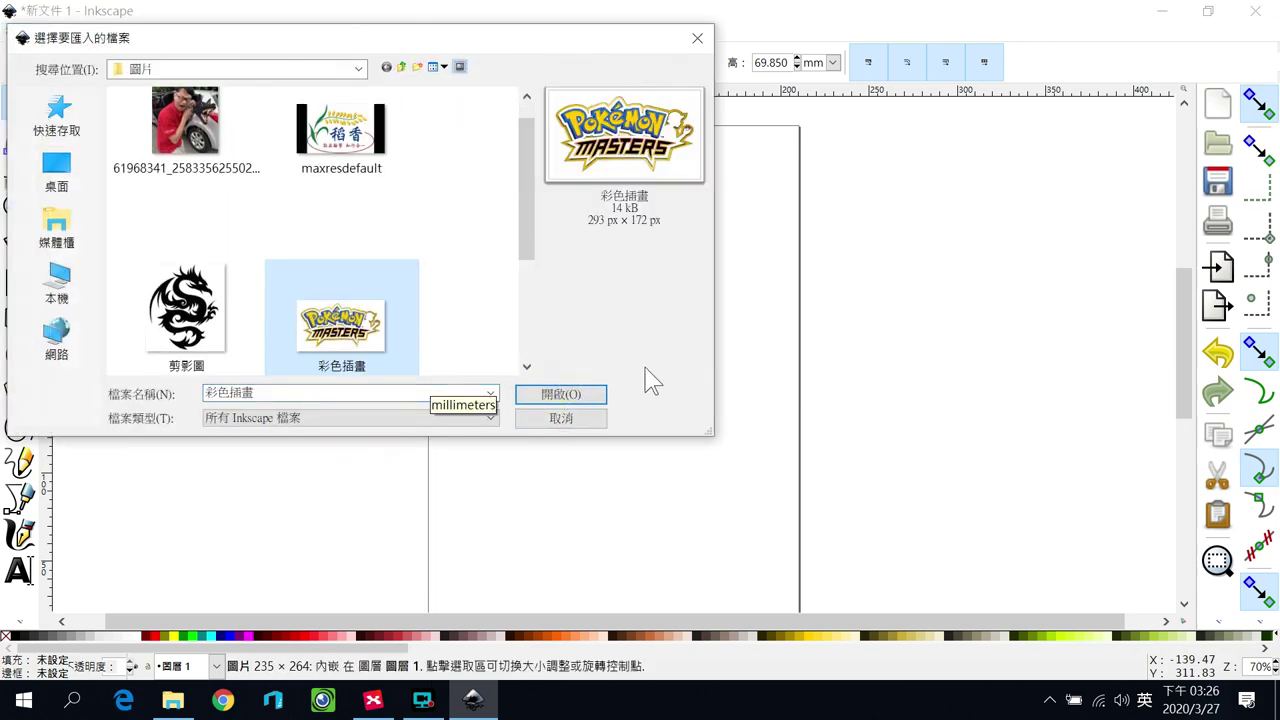
click(572, 394)
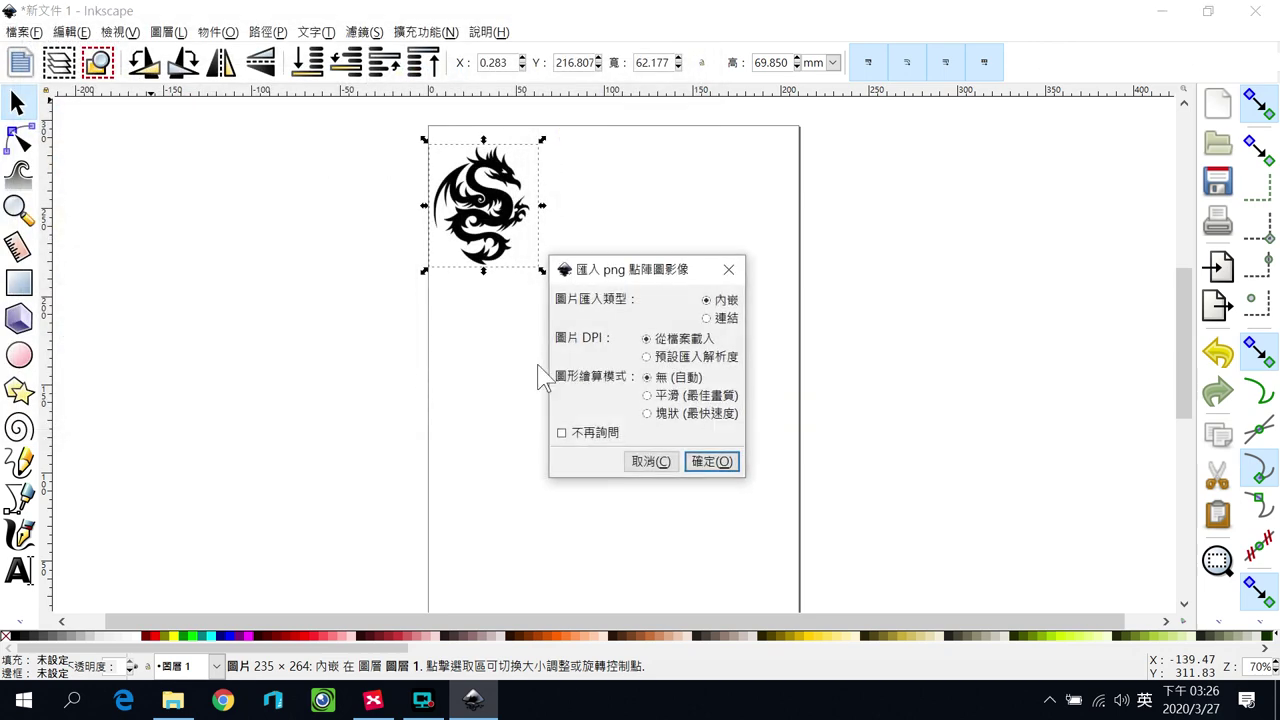
click(712, 462)
drag(722, 465, 495, 321)
click(674, 220)
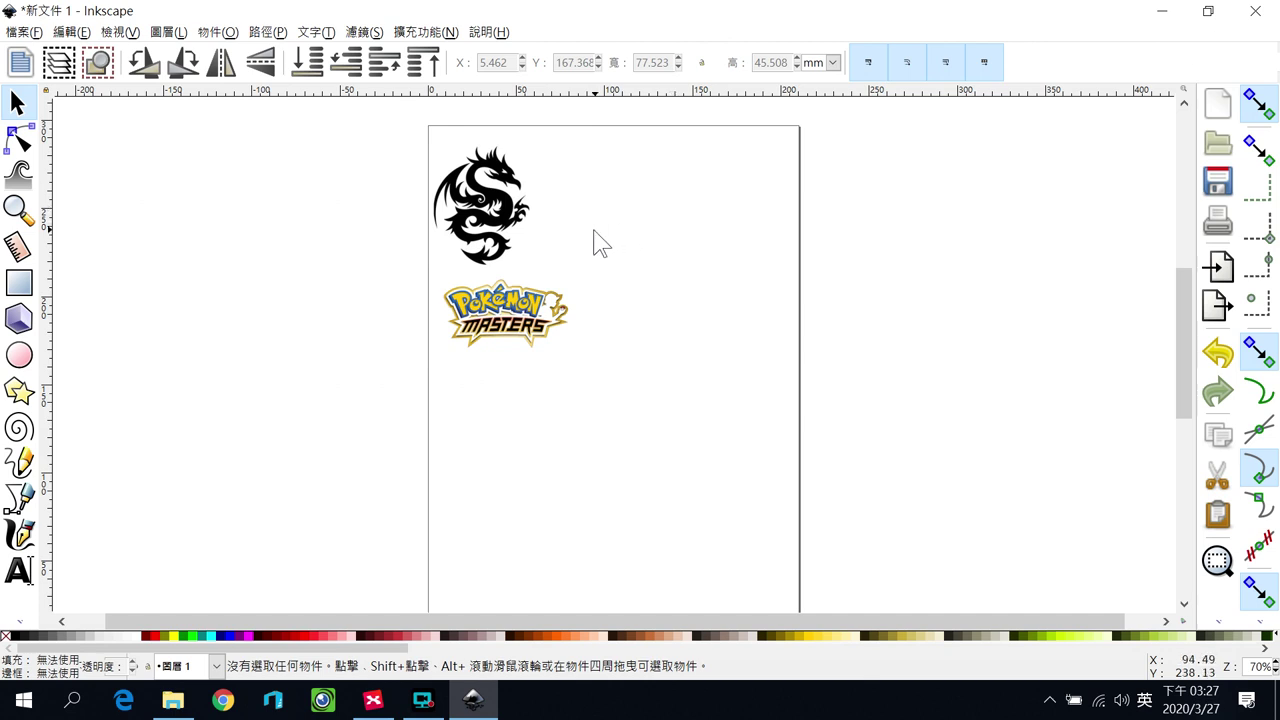
Open Trace Bitmap for the black dragon picture and turn on live preview.
click(517, 229)
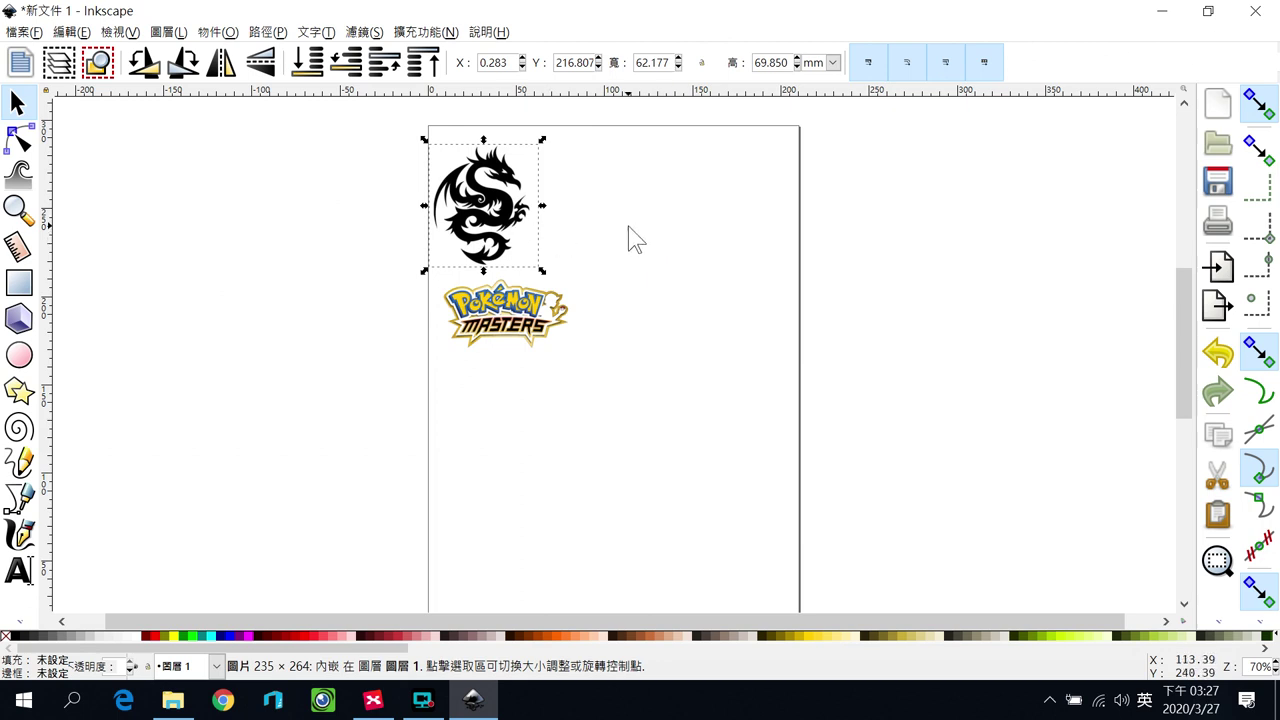
key(ctrl)
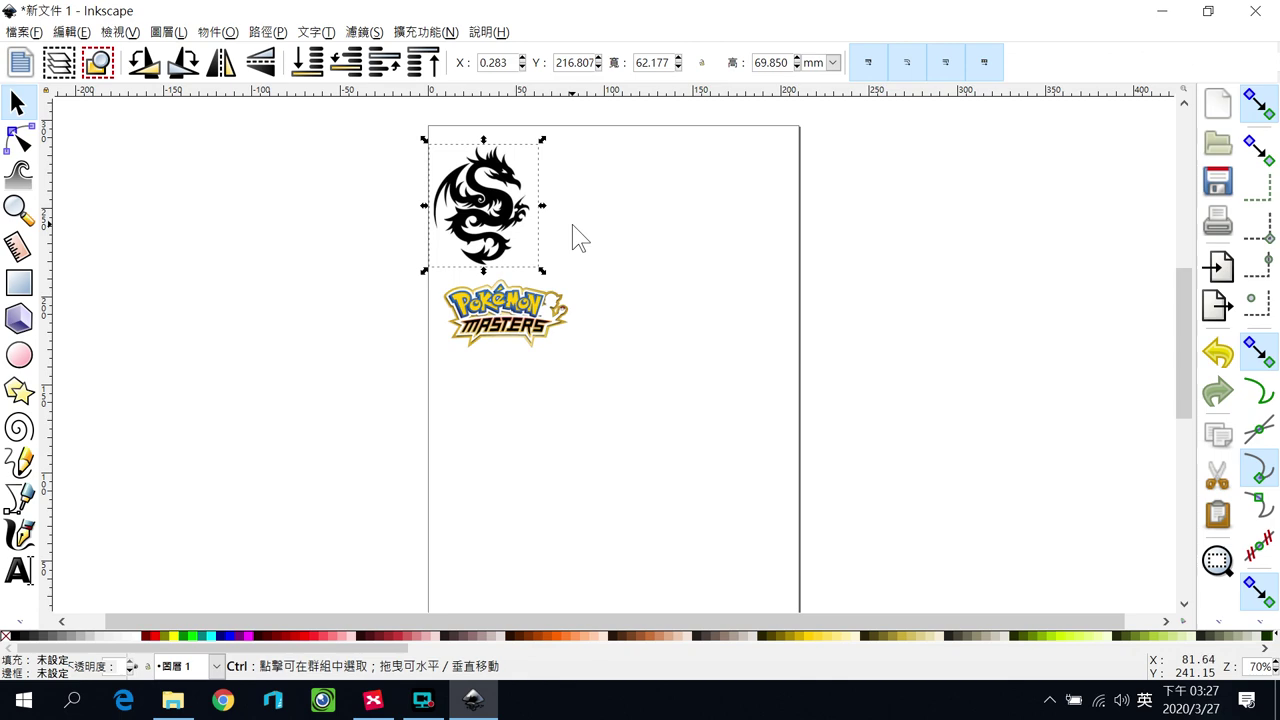
scroll(570, 232, up, 4)
scroll(566, 230, down, 2)
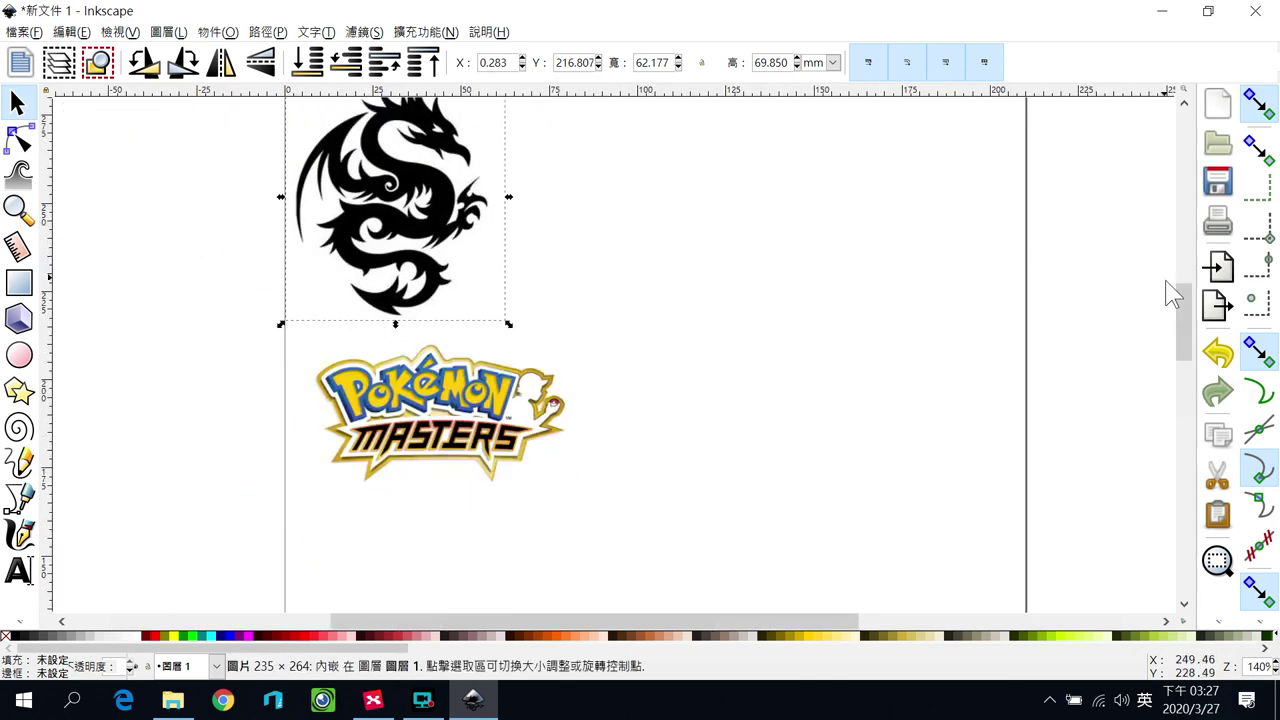
drag(1185, 310, 1181, 287)
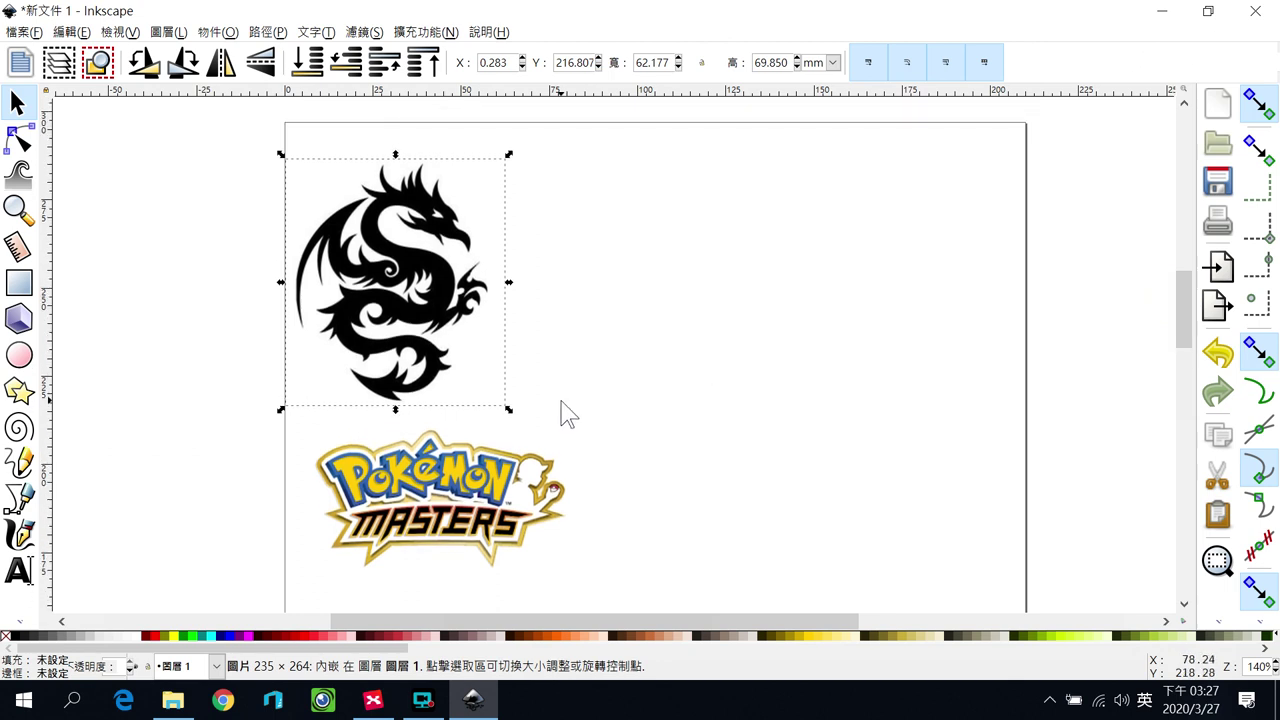
click(612, 220)
click(437, 290)
click(267, 31)
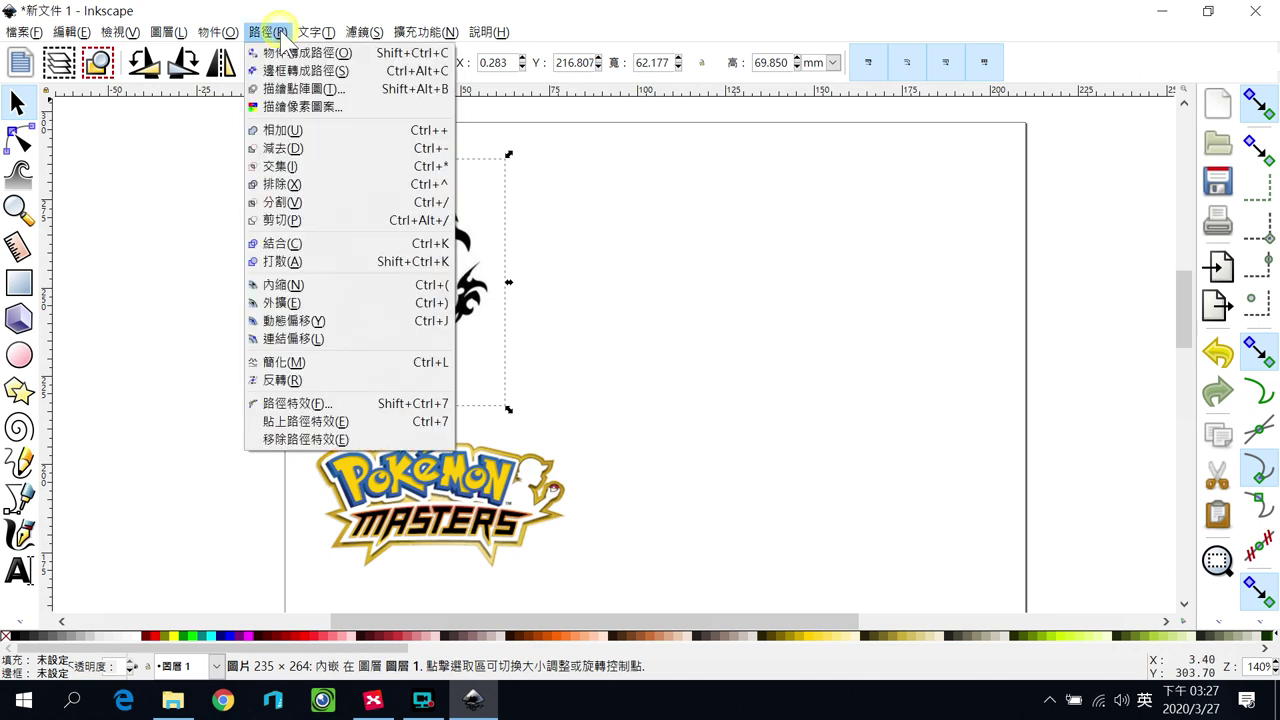
click(347, 87)
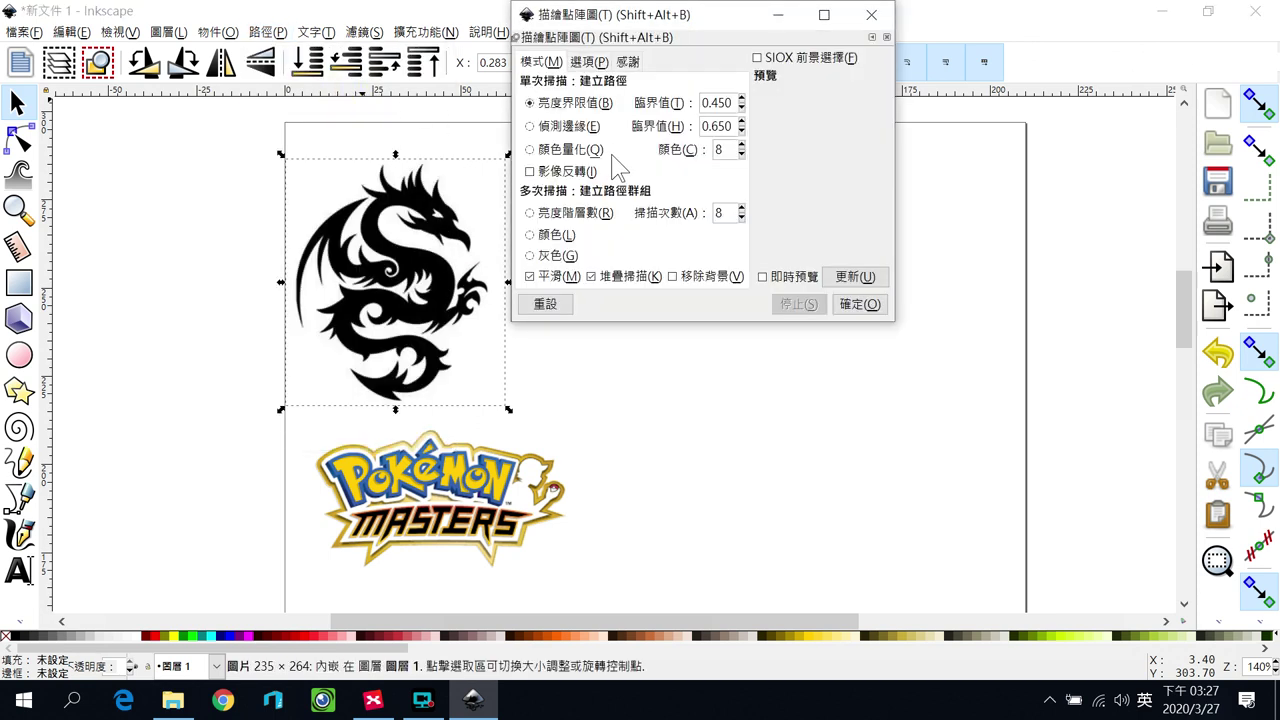
click(762, 278)
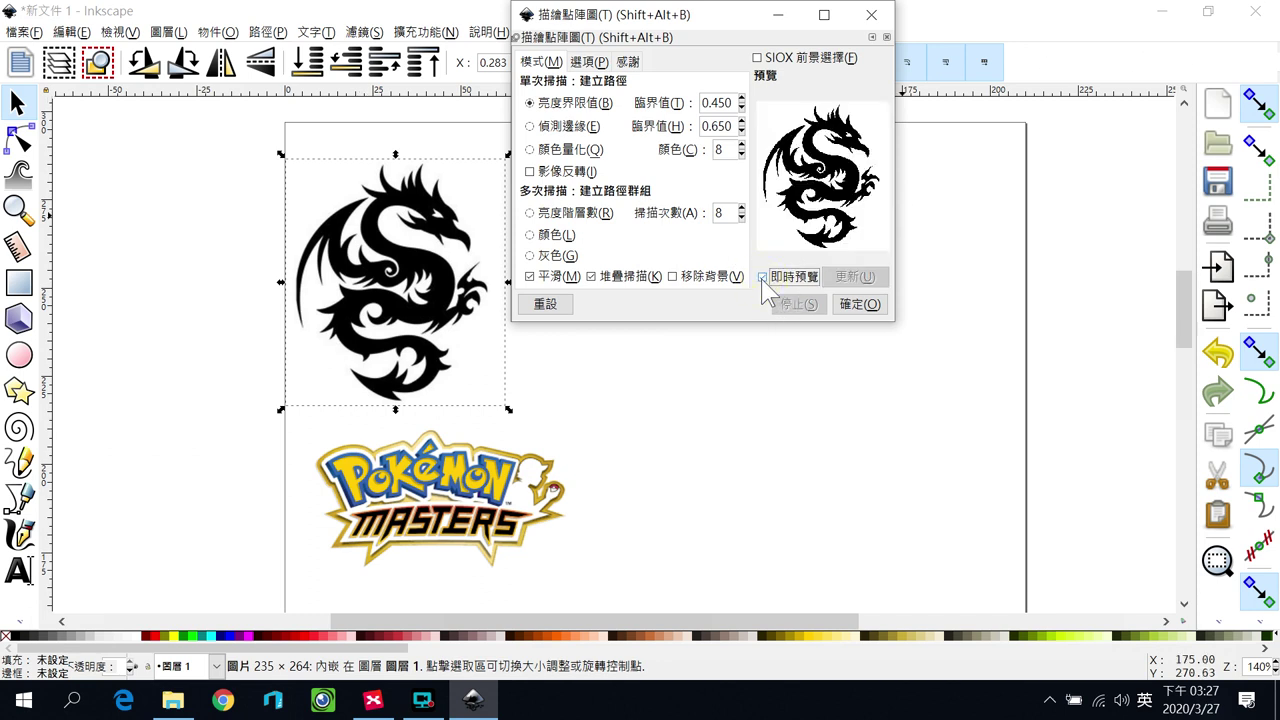
Trace the dragon with brightness cutoff at threshold 0.450, close the dialog, and move the traced path beside the original to about X 65.8 mm.
mouse_move(740, 25)
mouse_down()
mouse_move(791, 121)
mouse_move(770, 135)
mouse_up()
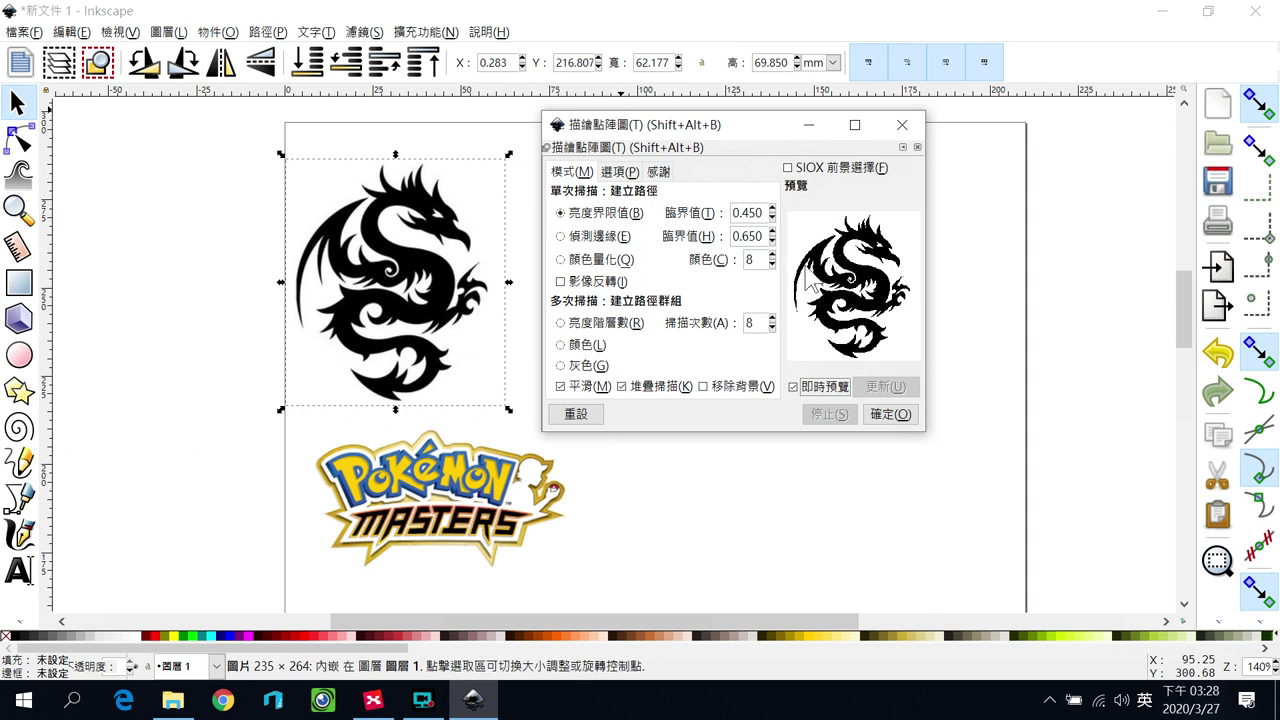
click(876, 421)
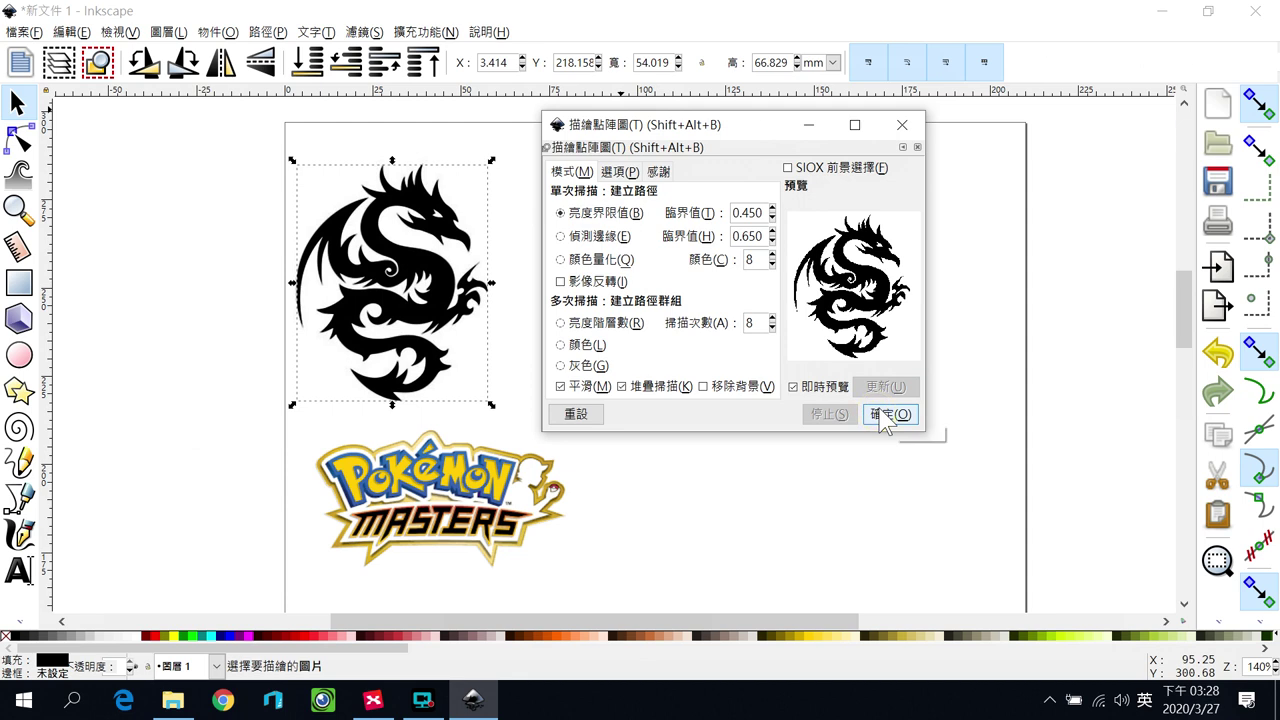
click(902, 125)
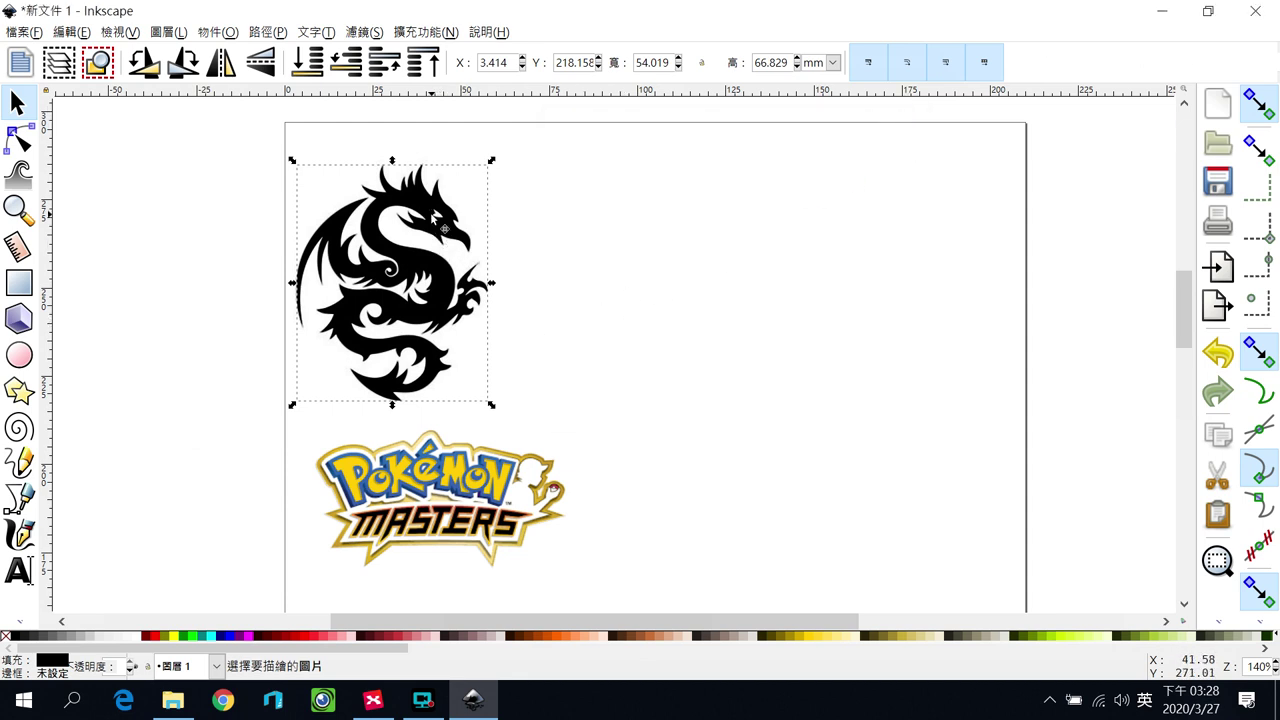
drag(428, 208, 651, 224)
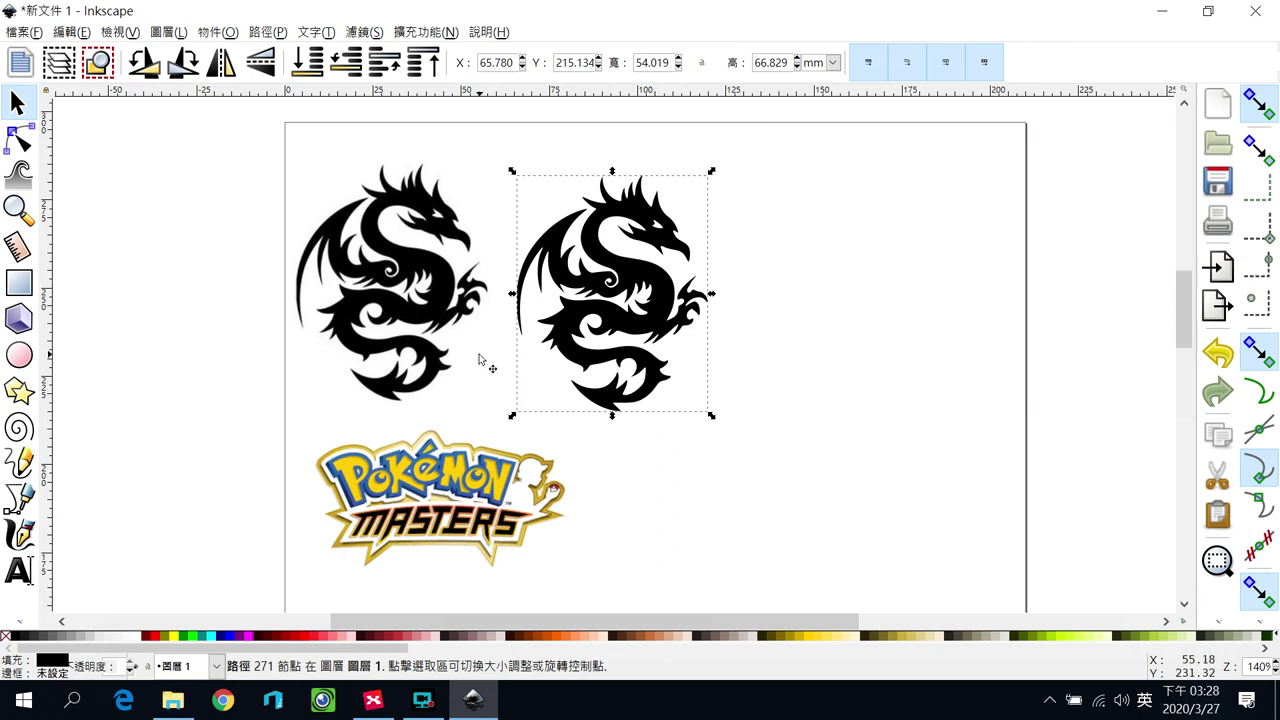
Compare the edge quality of the original dragon bitmap with that of the traced path at high magnification.
ctrl+scroll(500, 280, up, 2)
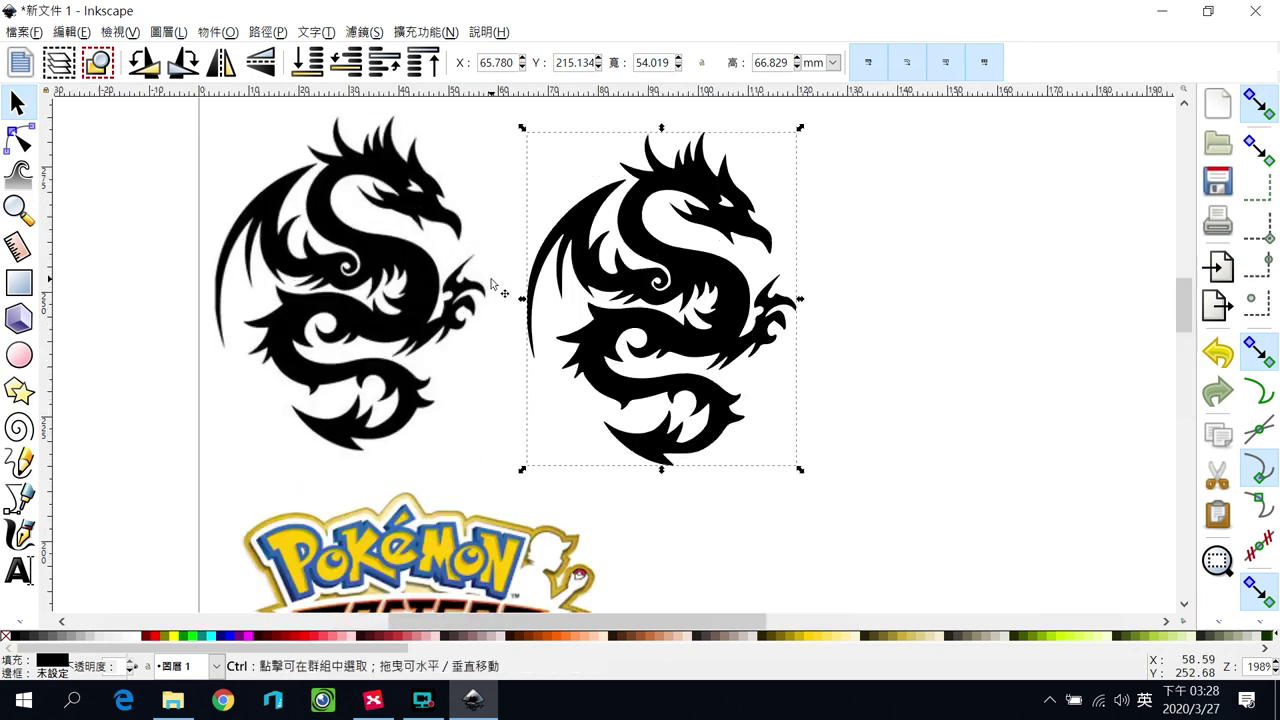
scroll(494, 264, up, 1)
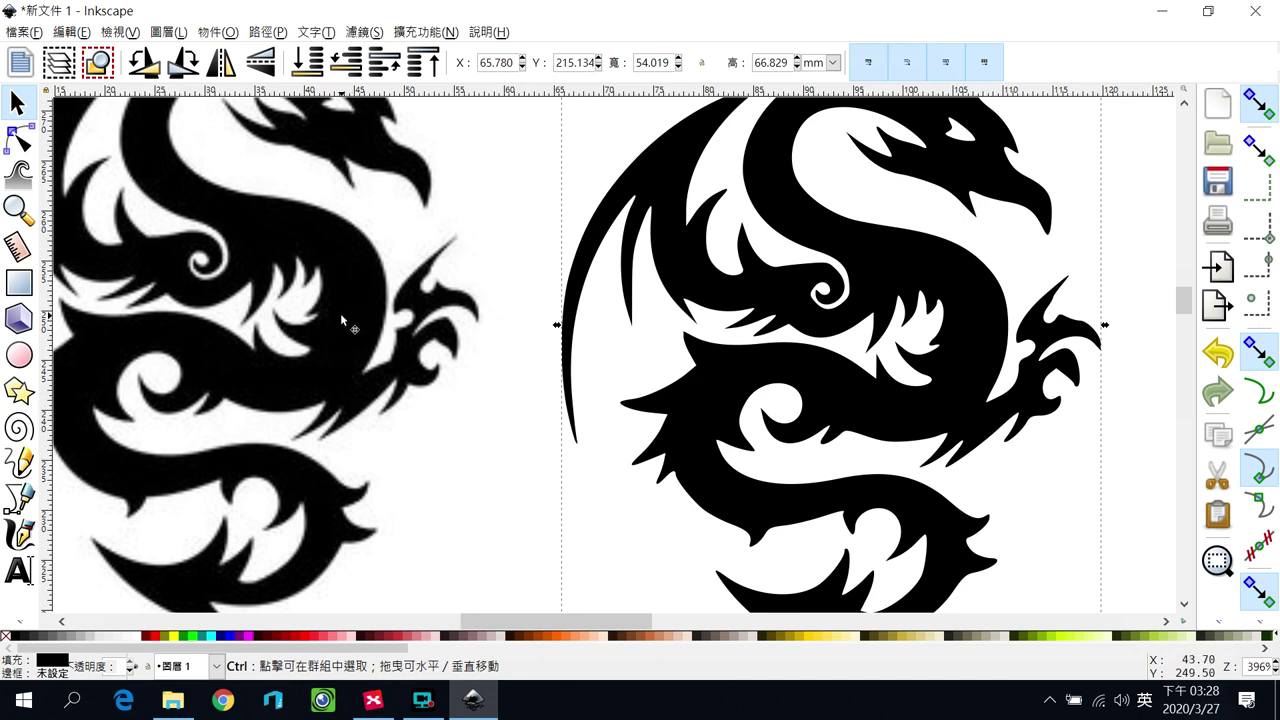
scroll(354, 307, up, 5)
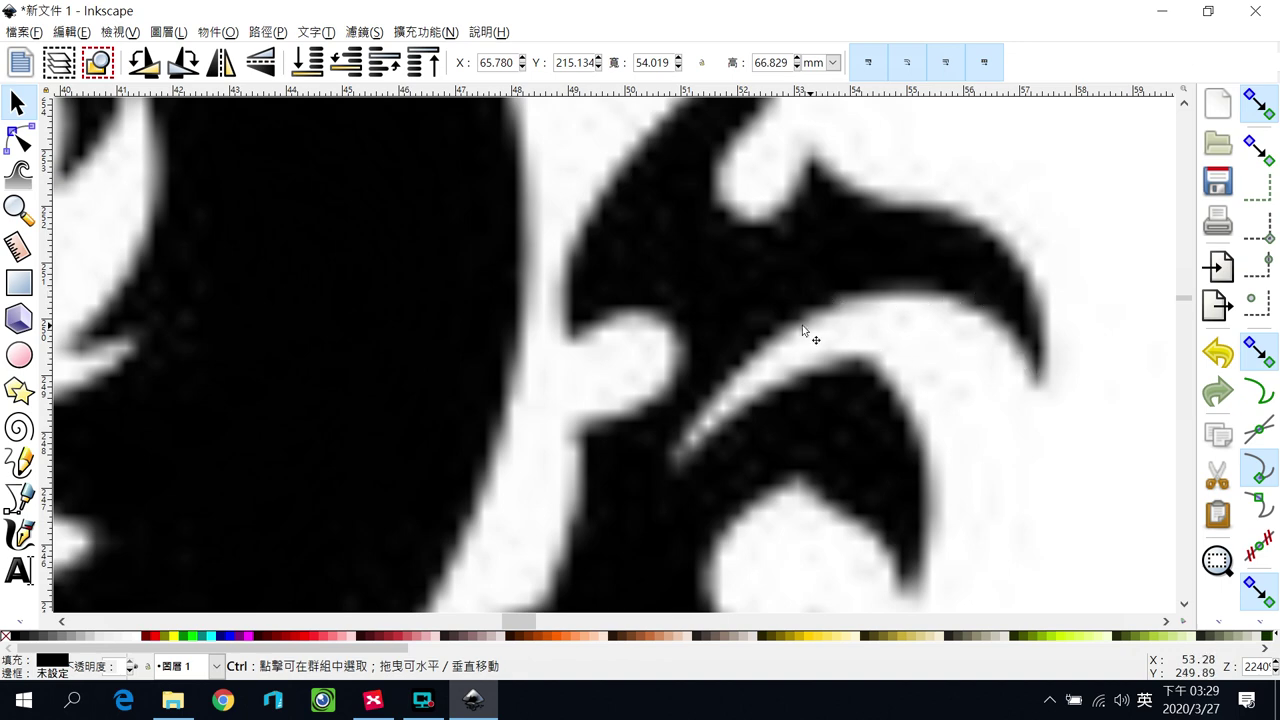
scroll(814, 325, down, 5)
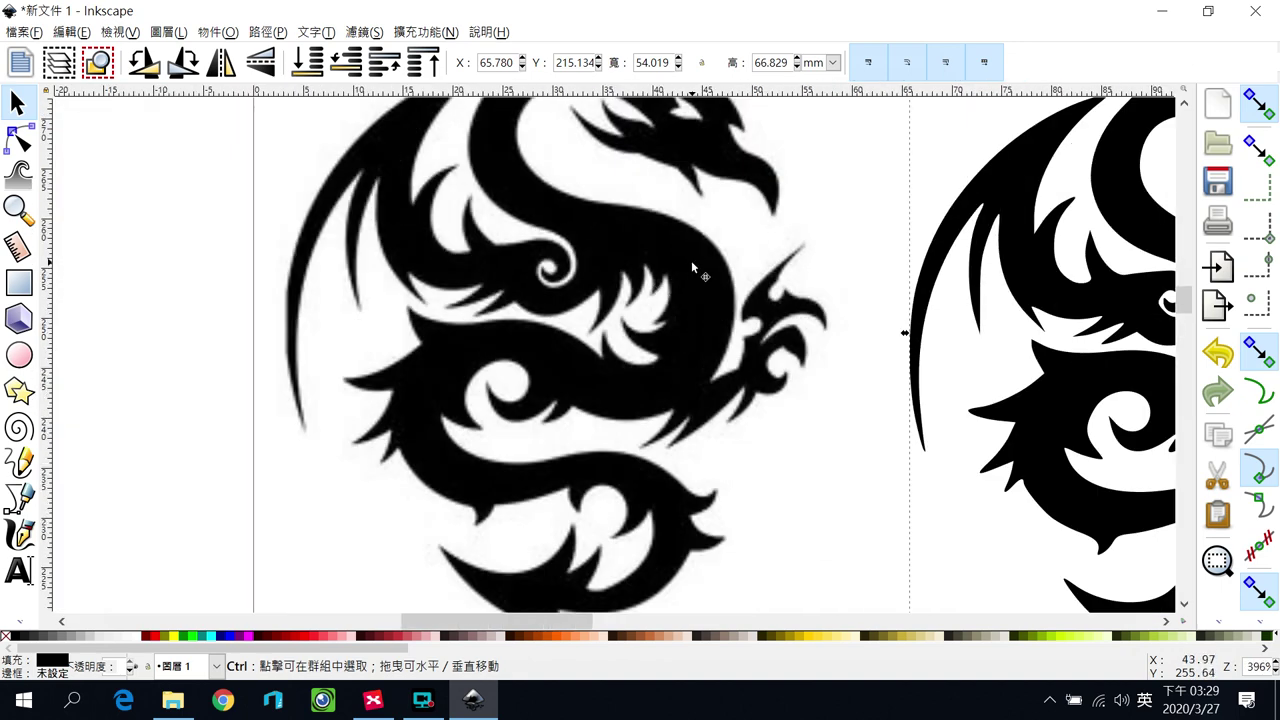
scroll(691, 260, down, 1)
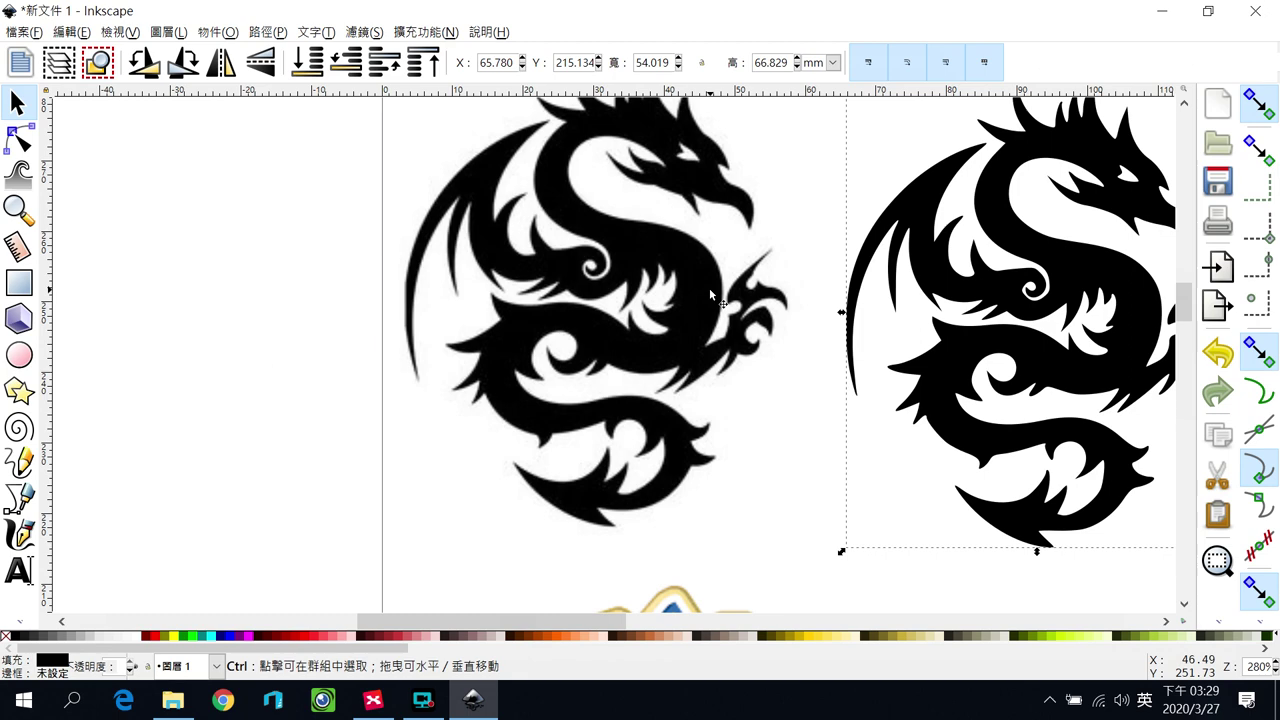
scroll(1112, 298, up, 3)
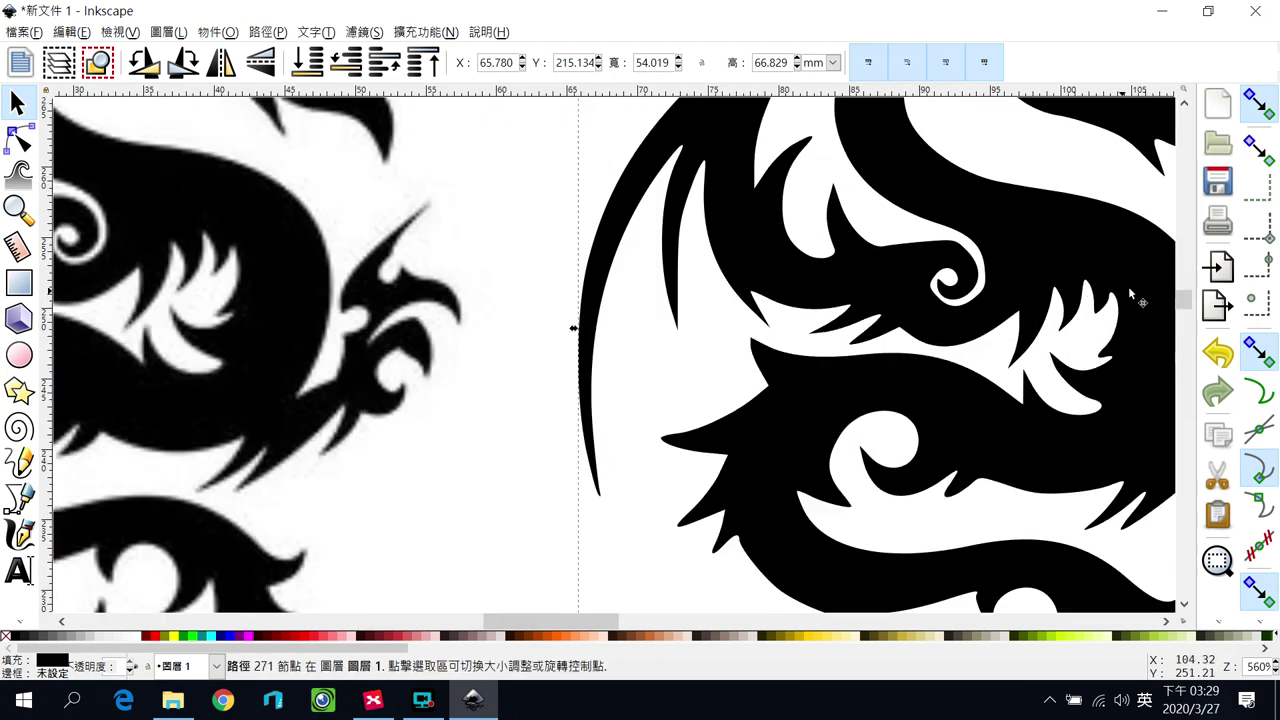
scroll(1110, 300, up, 2)
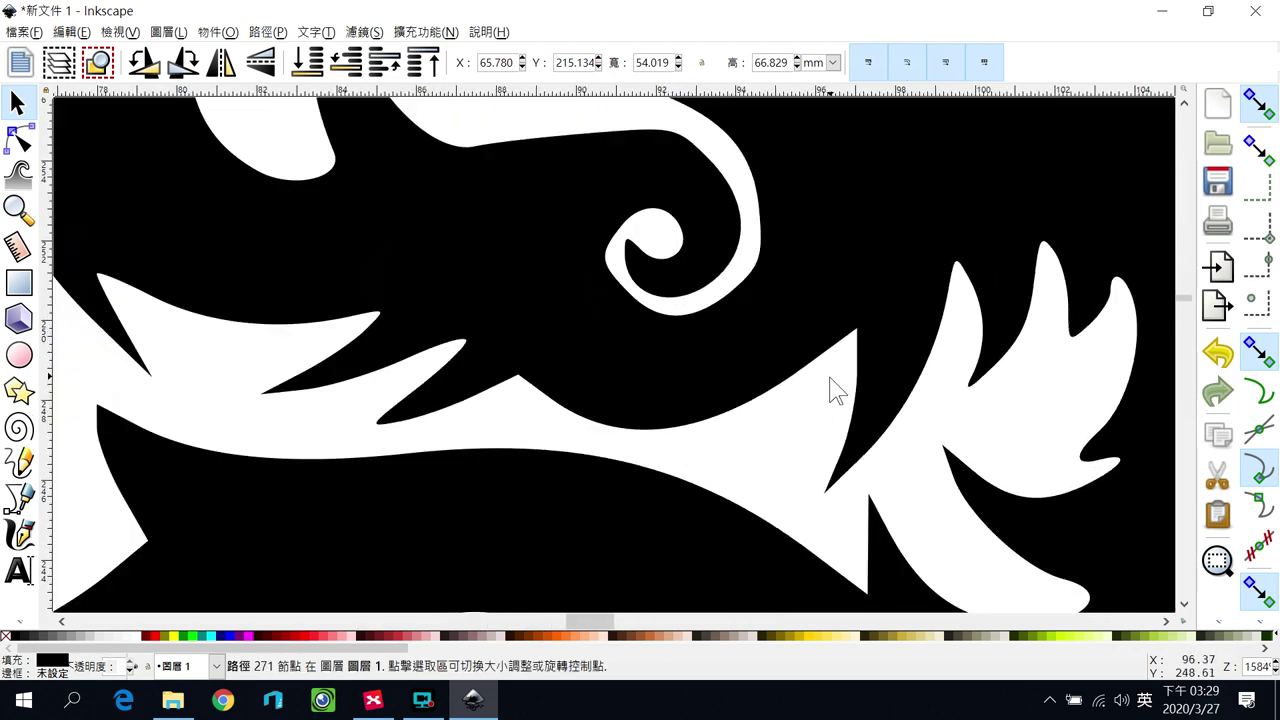
scroll(834, 384, up, 1)
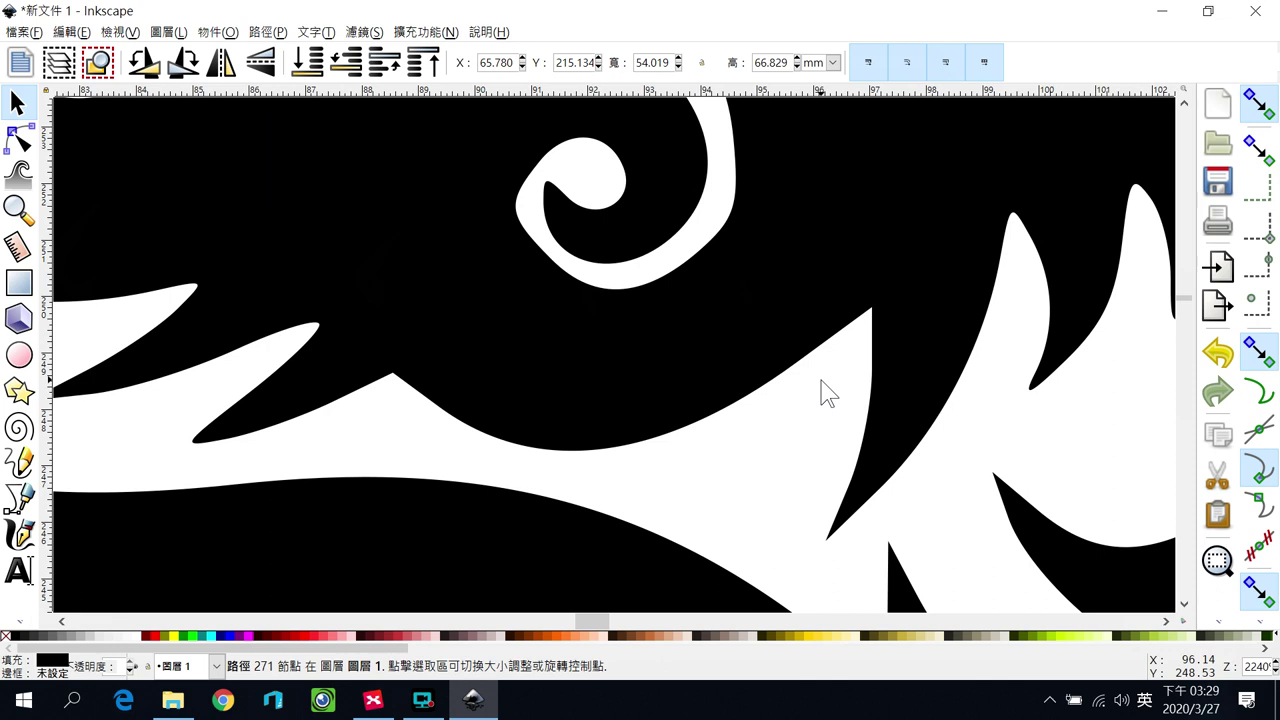
scroll(822, 390, up, 2)
scroll(771, 374, up, 2)
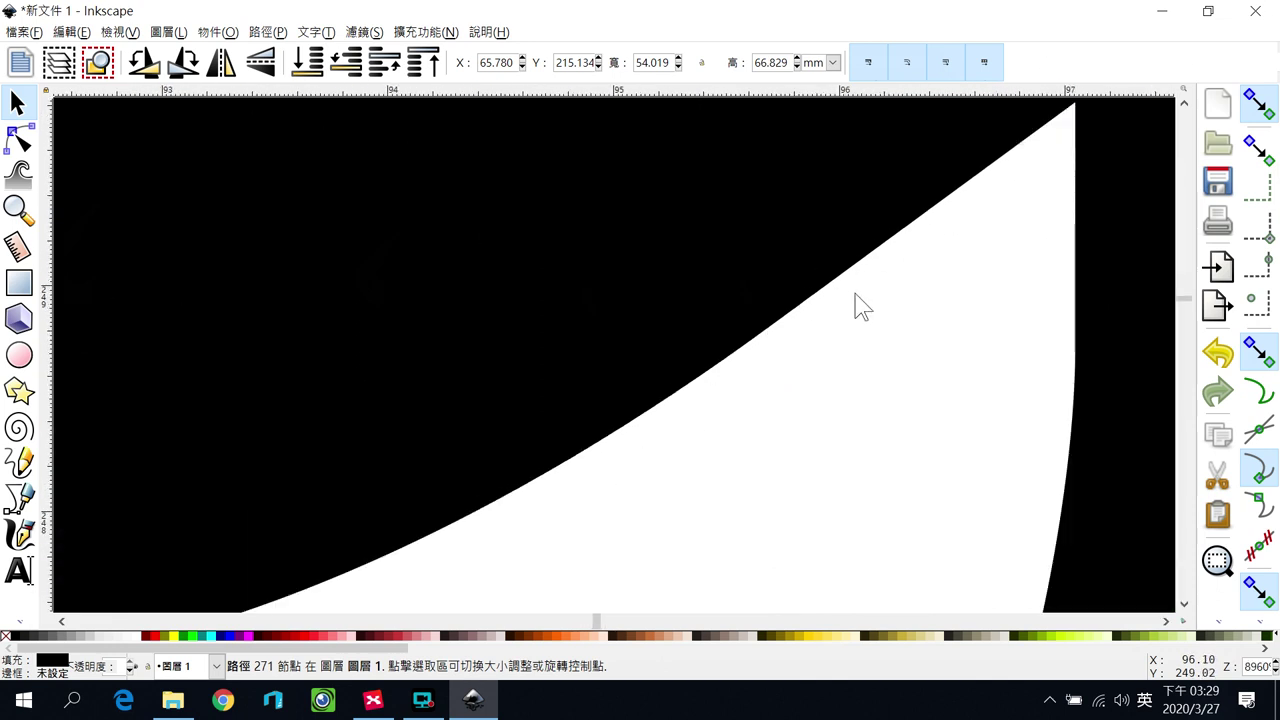
scroll(710, 392, down, 3)
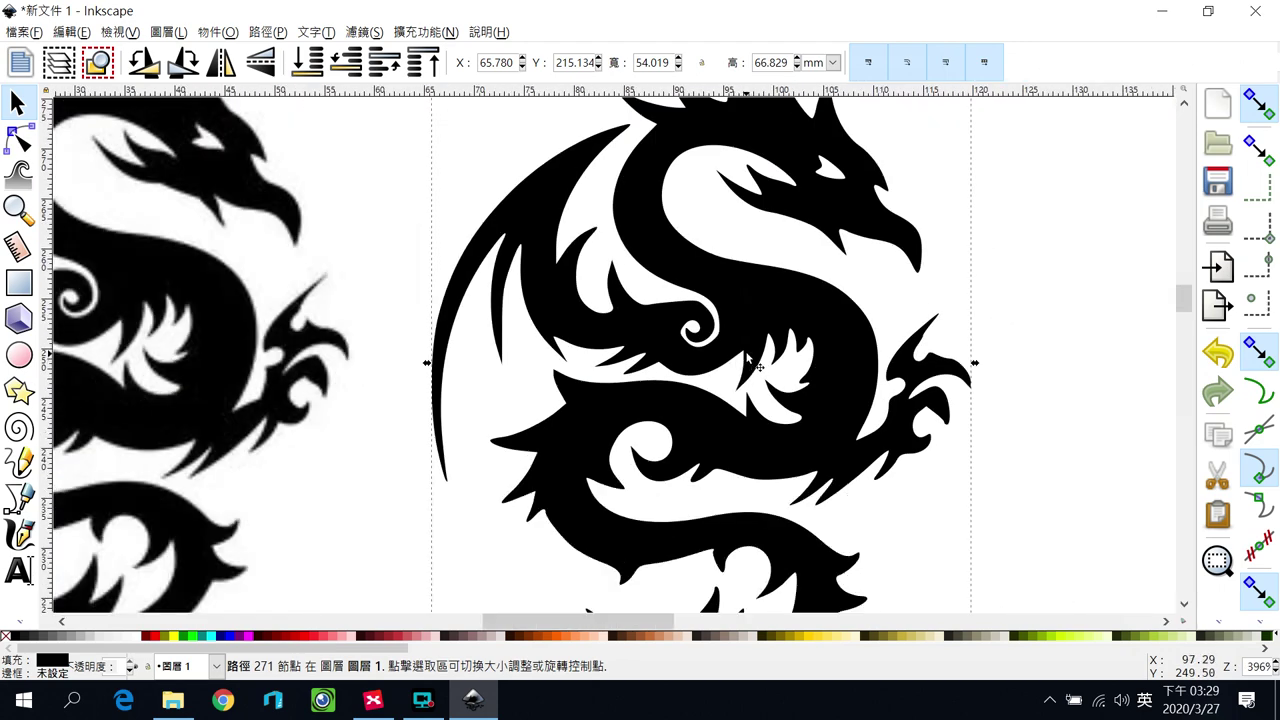
scroll(748, 360, down, 2)
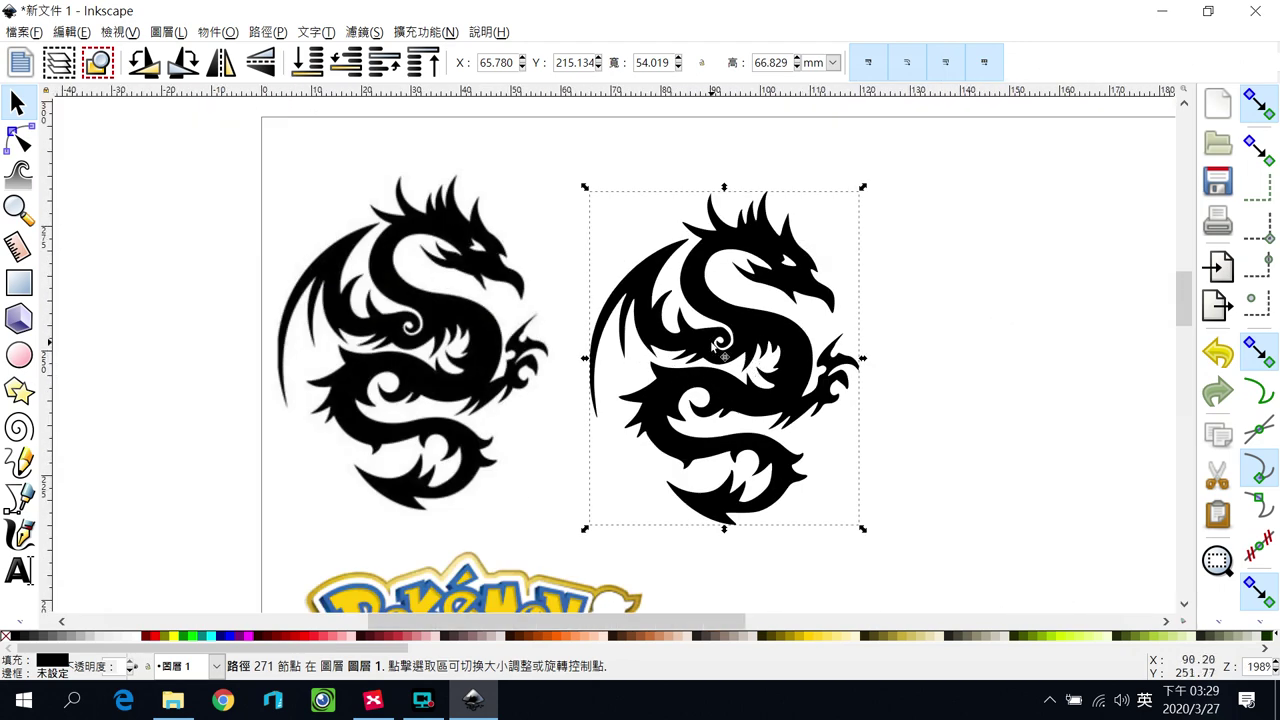
Move the traced dragon farther from the original to about X 71.5 mm, and select the original dragon bitmap.
mouse_move(732, 318)
mouse_down()
mouse_move(760, 312)
mouse_move(749, 312)
mouse_up()
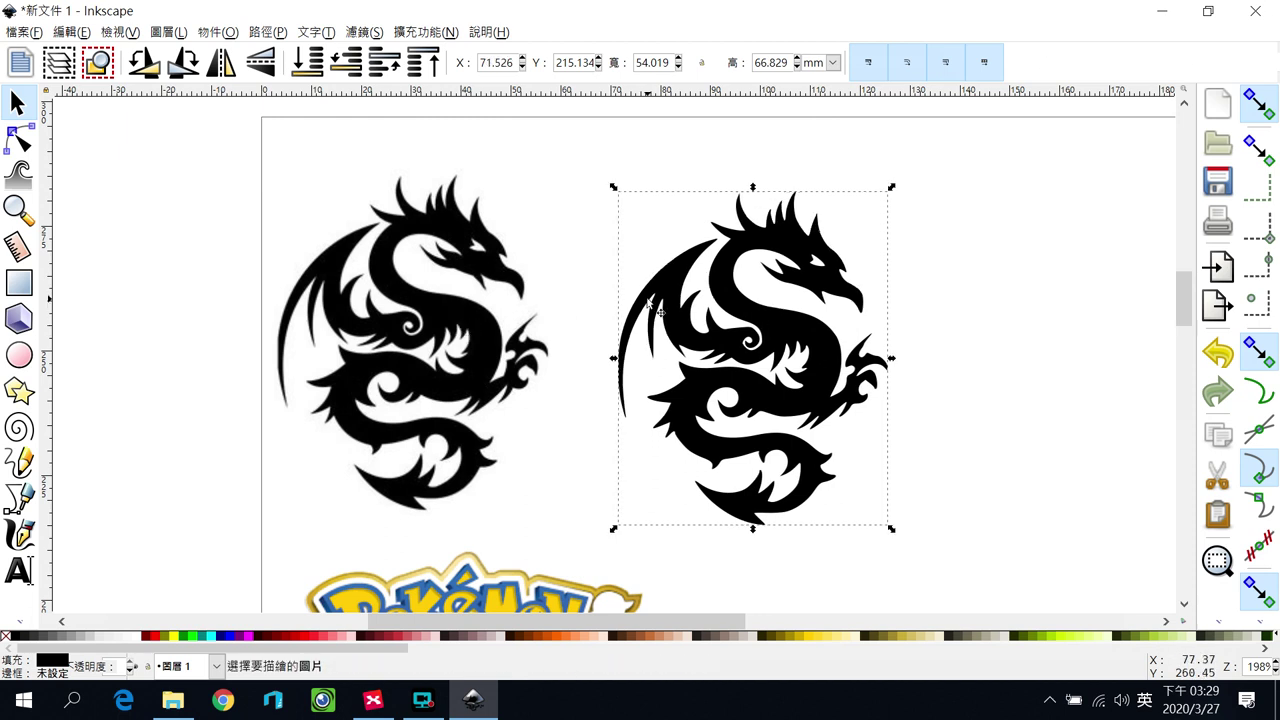
click(452, 336)
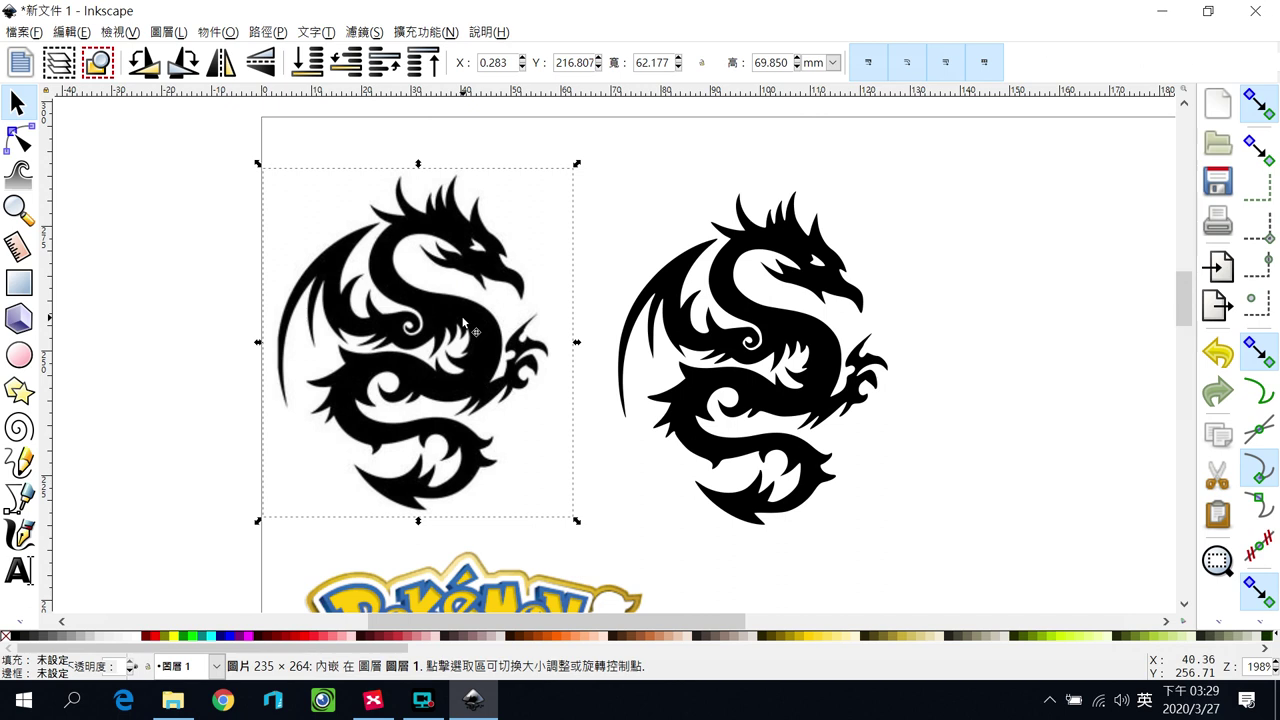
Delete the original dragon bitmap and move the traced dragon into its place at about X 13.3 mm, Y 226.1 mm.
key(Delete)
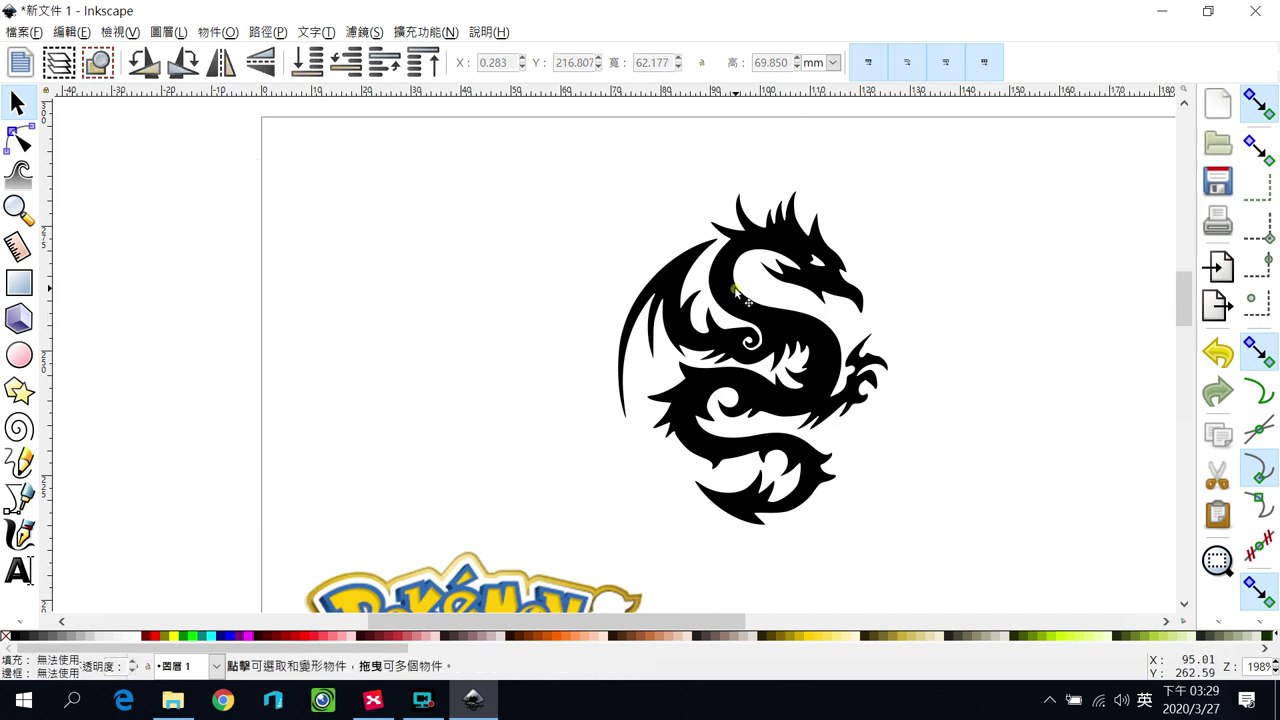
drag(735, 290, 442, 235)
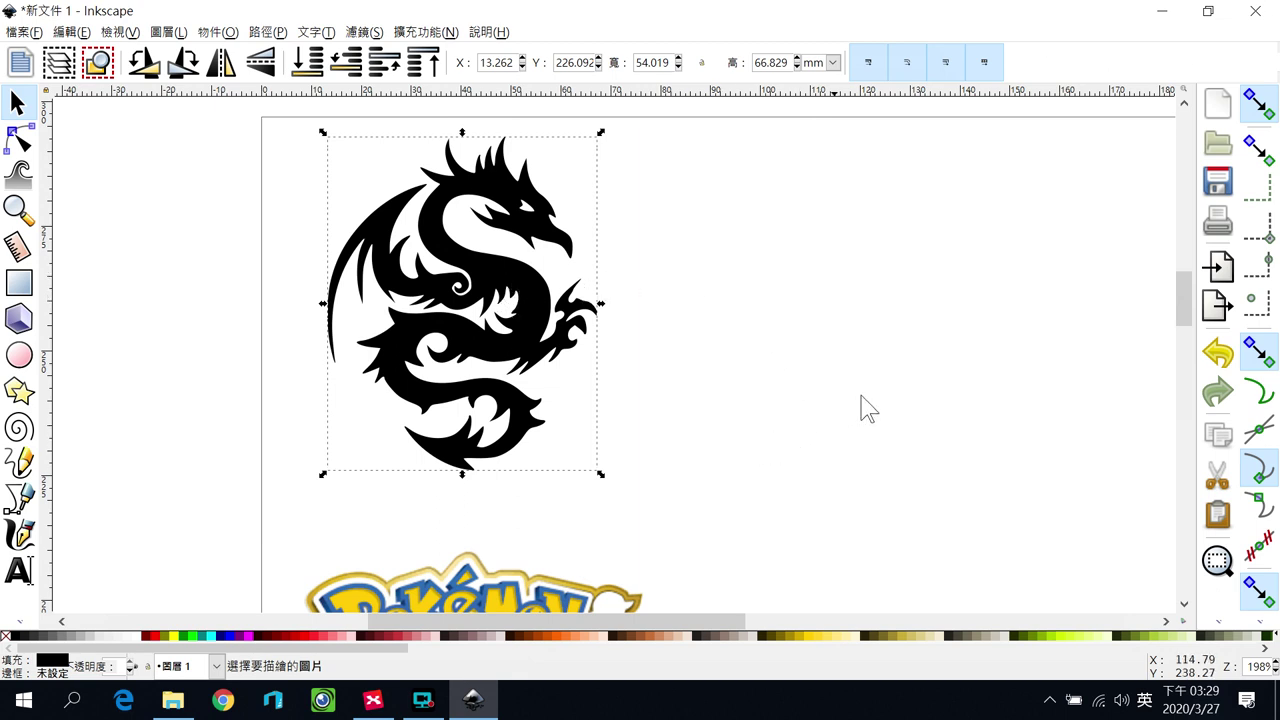
Move the colour Pokémon Masters logo up below the dragon to about X 4.1 mm, Y 177.1 mm, and open Trace Bitmap for it.
drag(1183, 272, 1180, 318)
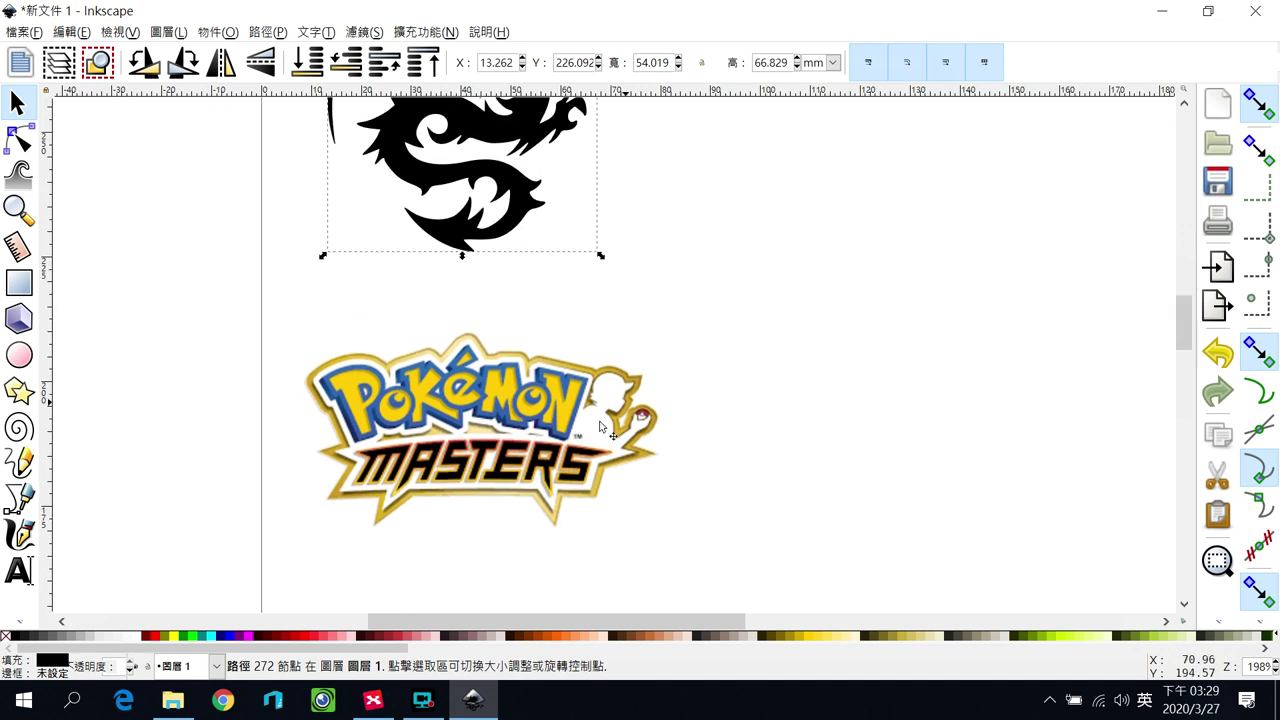
click(522, 396)
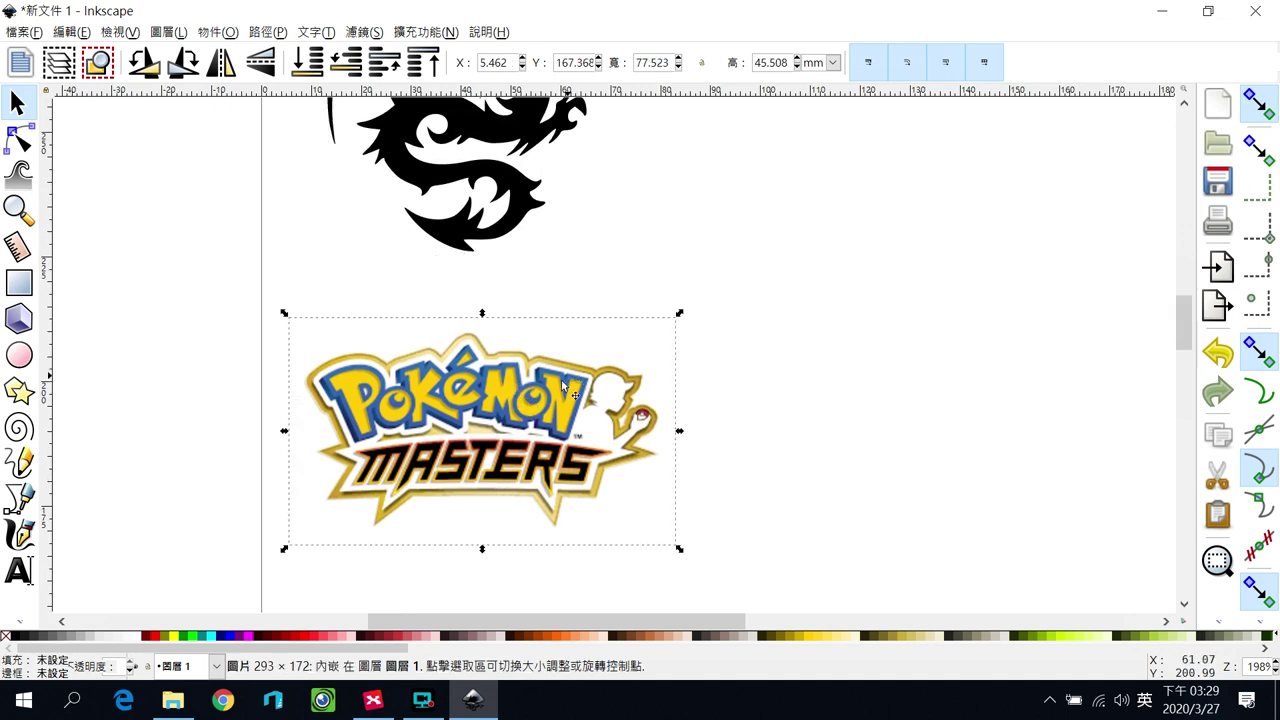
drag(514, 398, 507, 350)
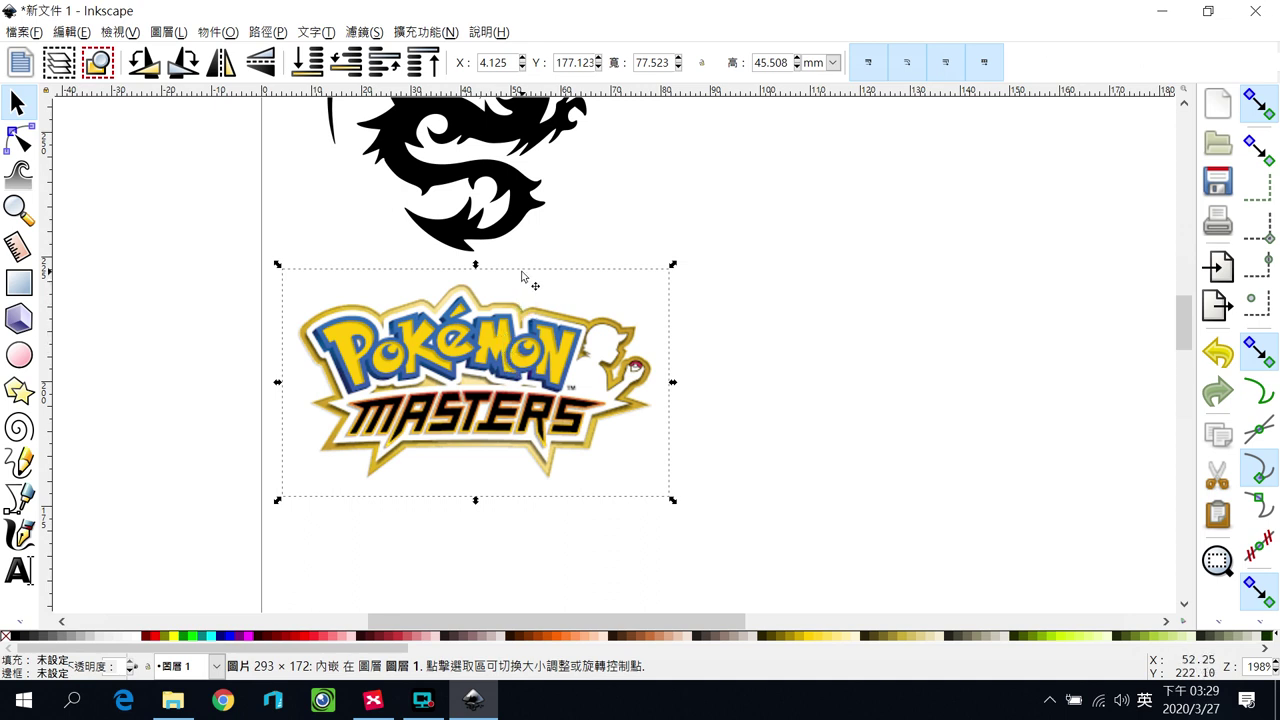
click(270, 32)
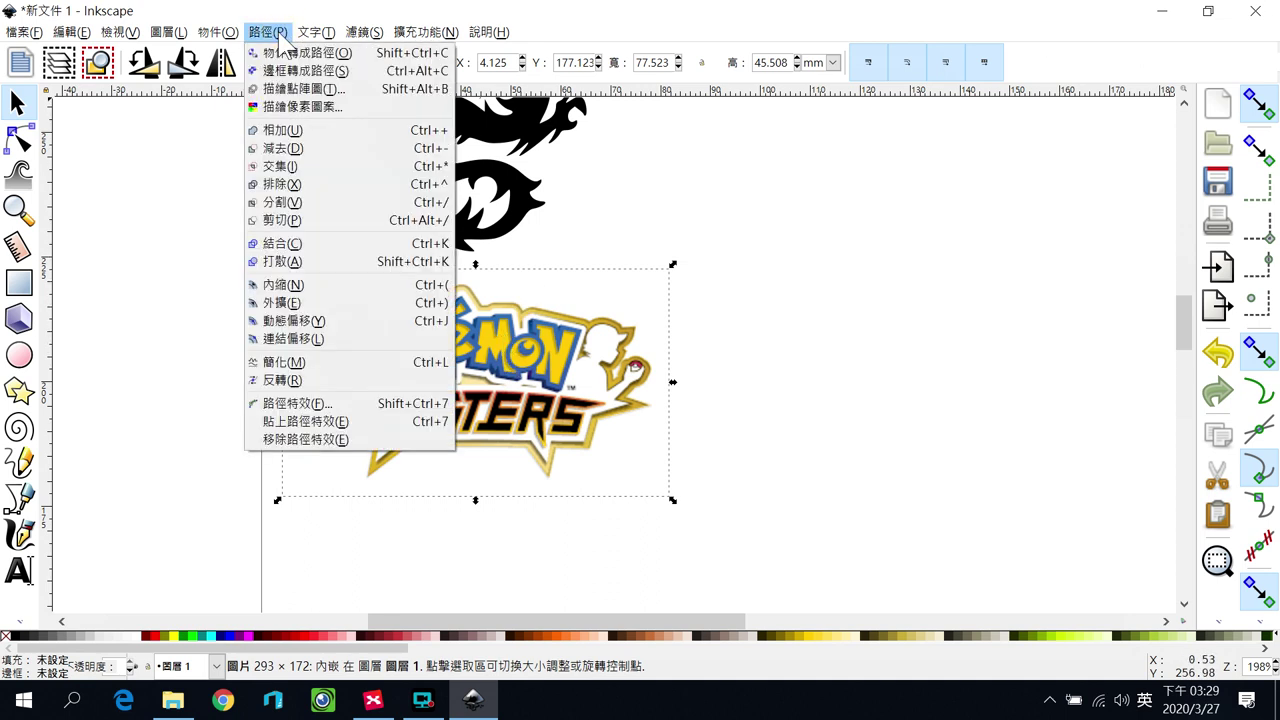
click(359, 87)
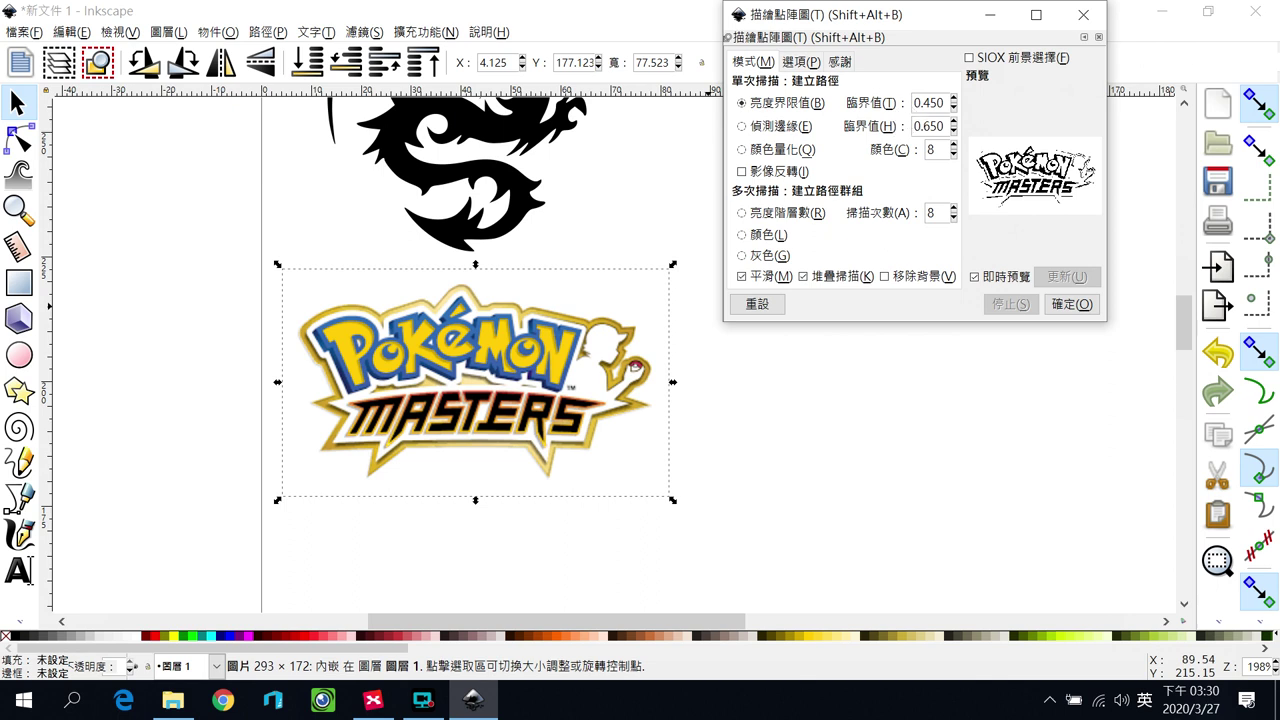
Preview the logo trace with the brightness cutoff threshold lowered to 0.230 and raised to 0.690.
click(953, 107)
click(953, 107)
click(953, 107)
click(953, 107)
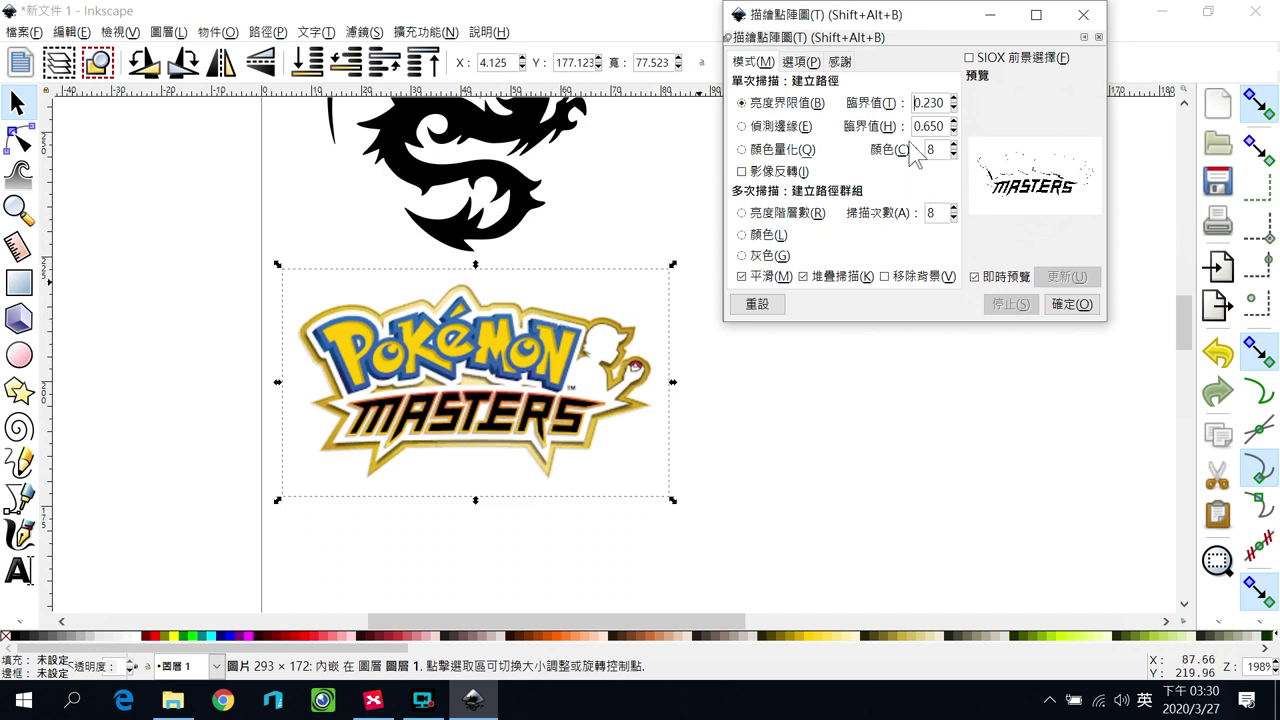
click(953, 99)
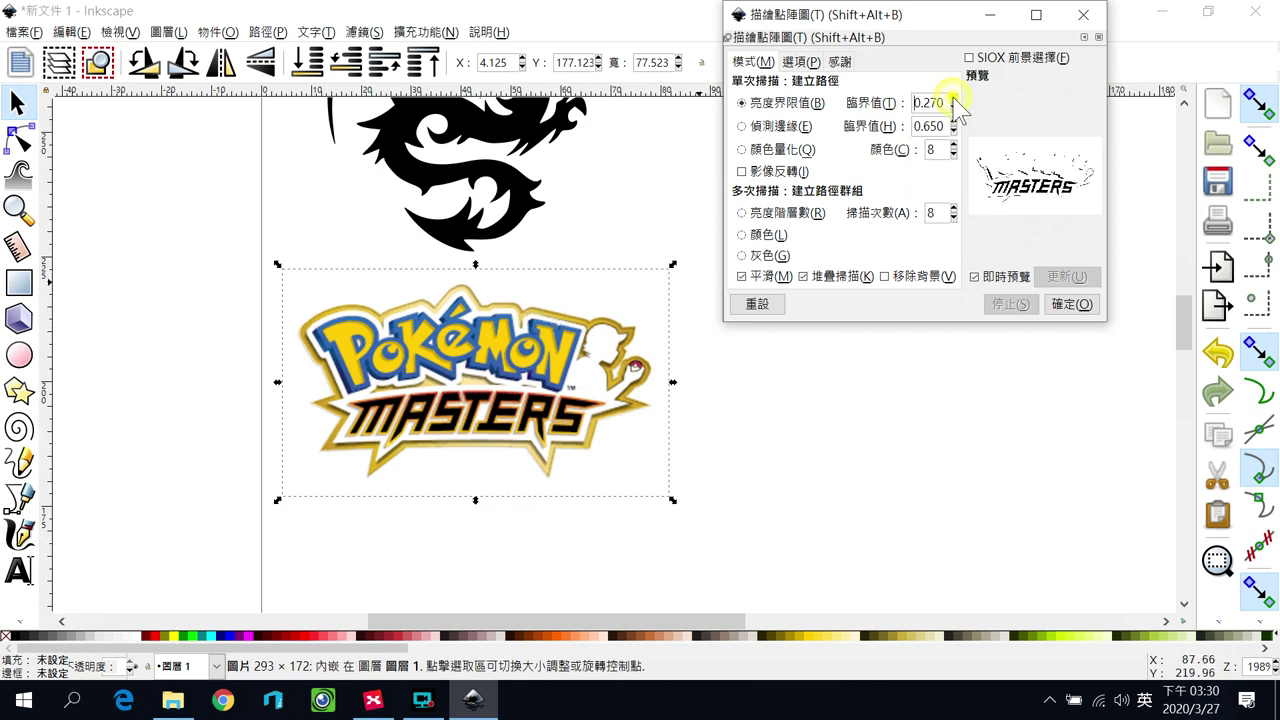
drag(953, 100, 953, 100)
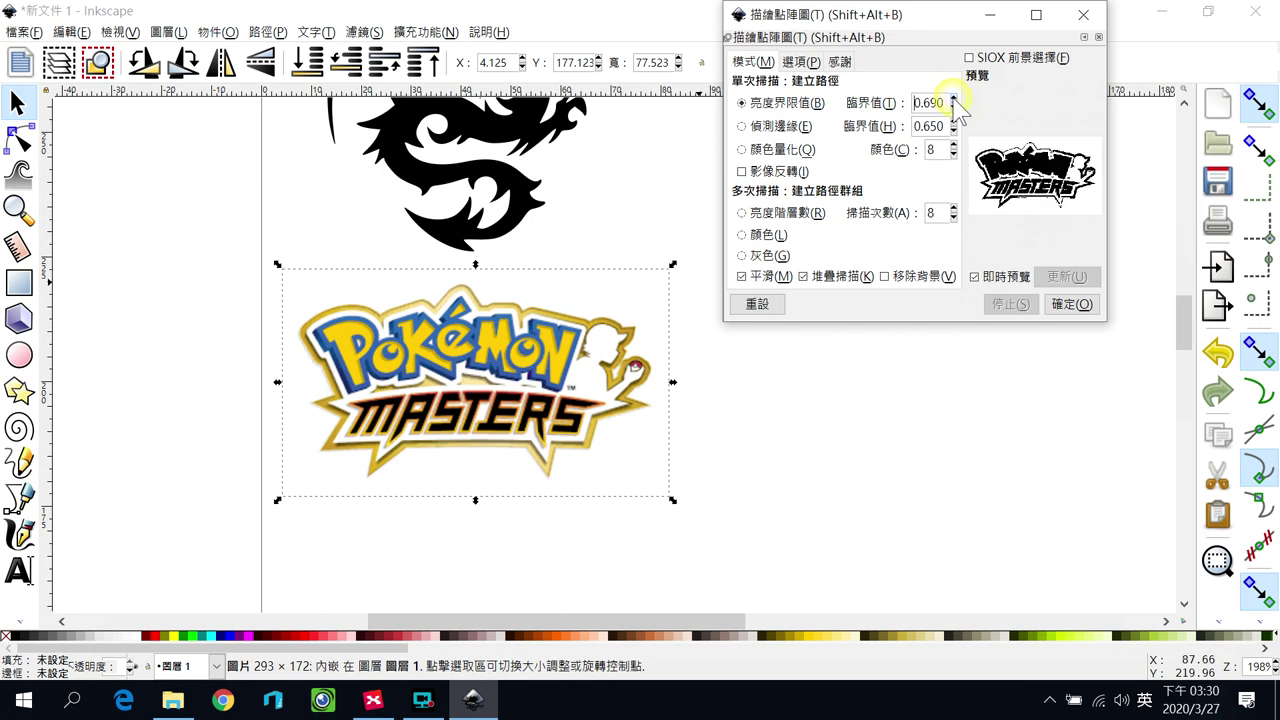
Trace the Pokémon Masters logo with brightness cutoff at threshold 0.570.
click(953, 107)
click(953, 107)
click(953, 107)
click(953, 107)
click(953, 107)
click(953, 107)
click(953, 107)
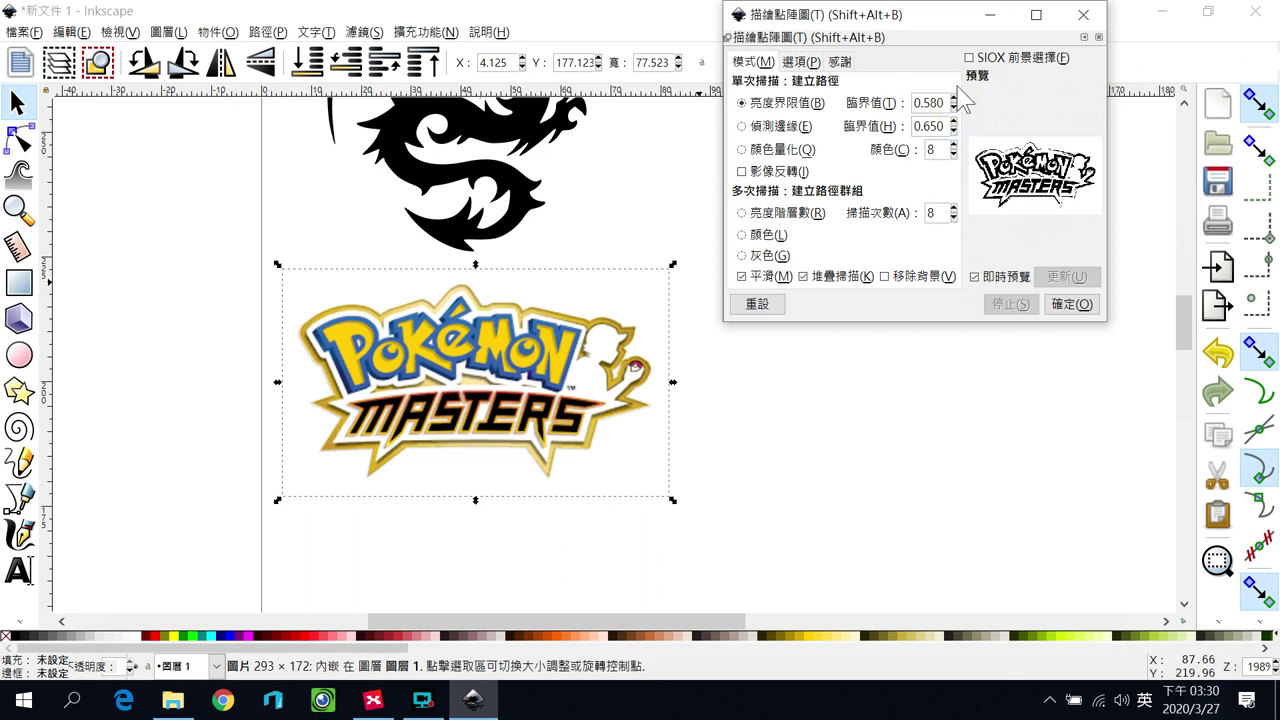
click(953, 107)
click(953, 107)
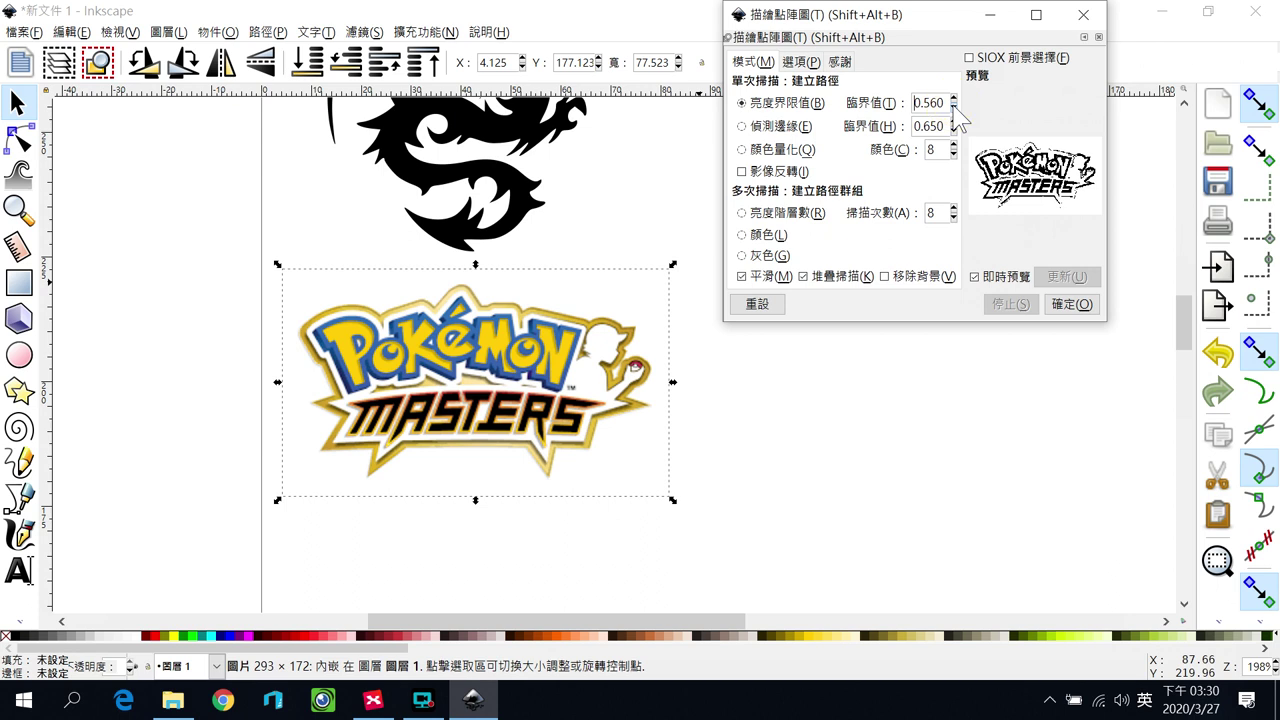
click(953, 98)
click(1079, 306)
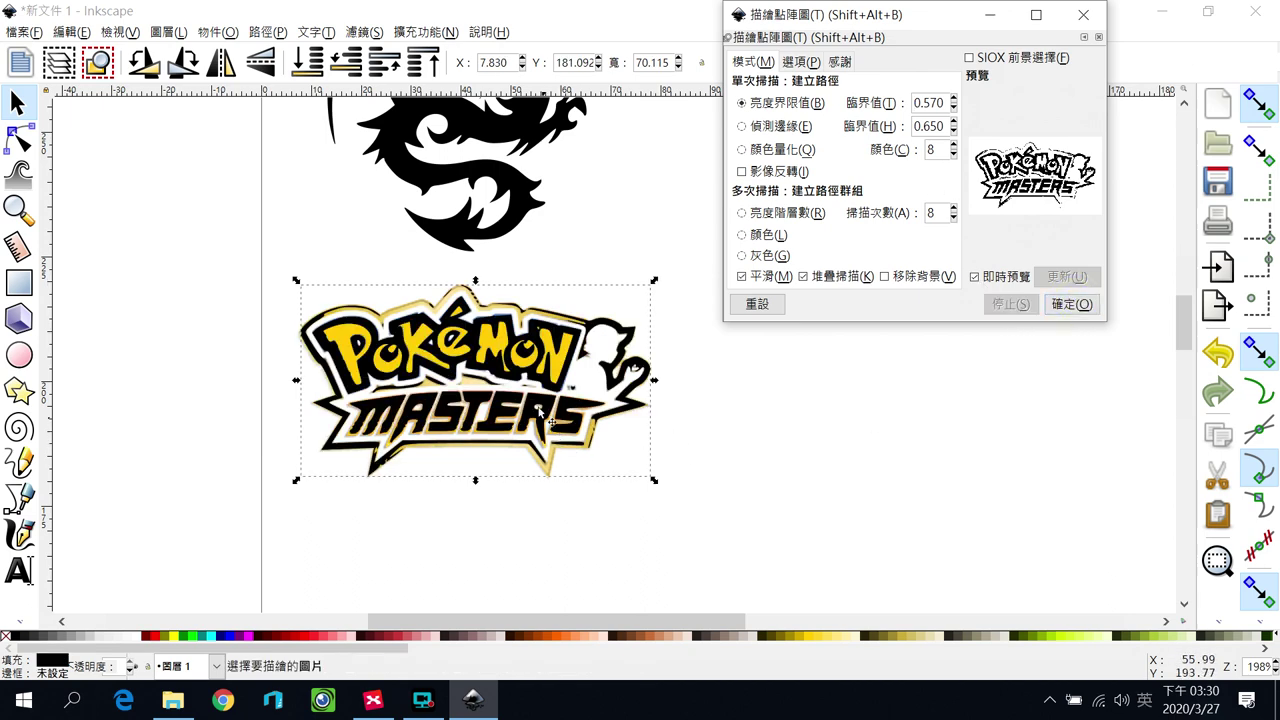
Move the traced logo clear of the colour original to about X 106.6 mm, Y 176.7 mm.
click(572, 388)
mouse_move(572, 388)
mouse_down()
mouse_move(843, 405)
mouse_move(950, 452)
mouse_up()
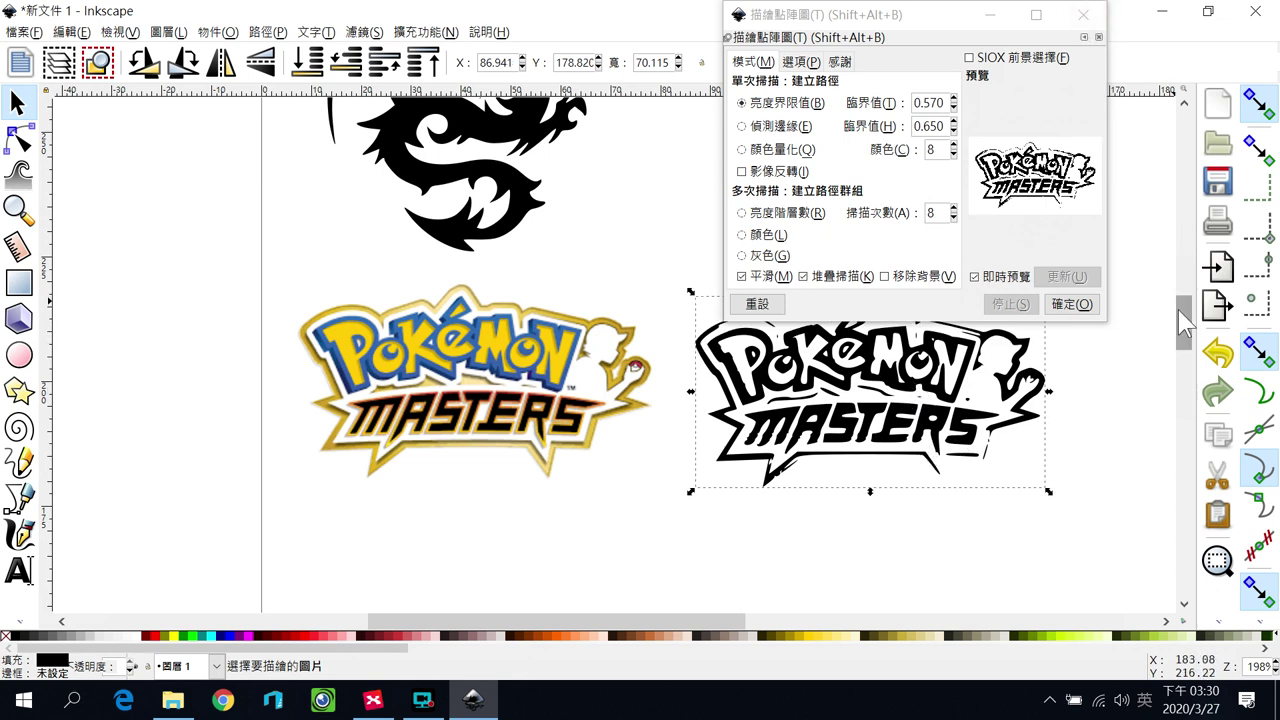
scroll(1177, 310, up, 3)
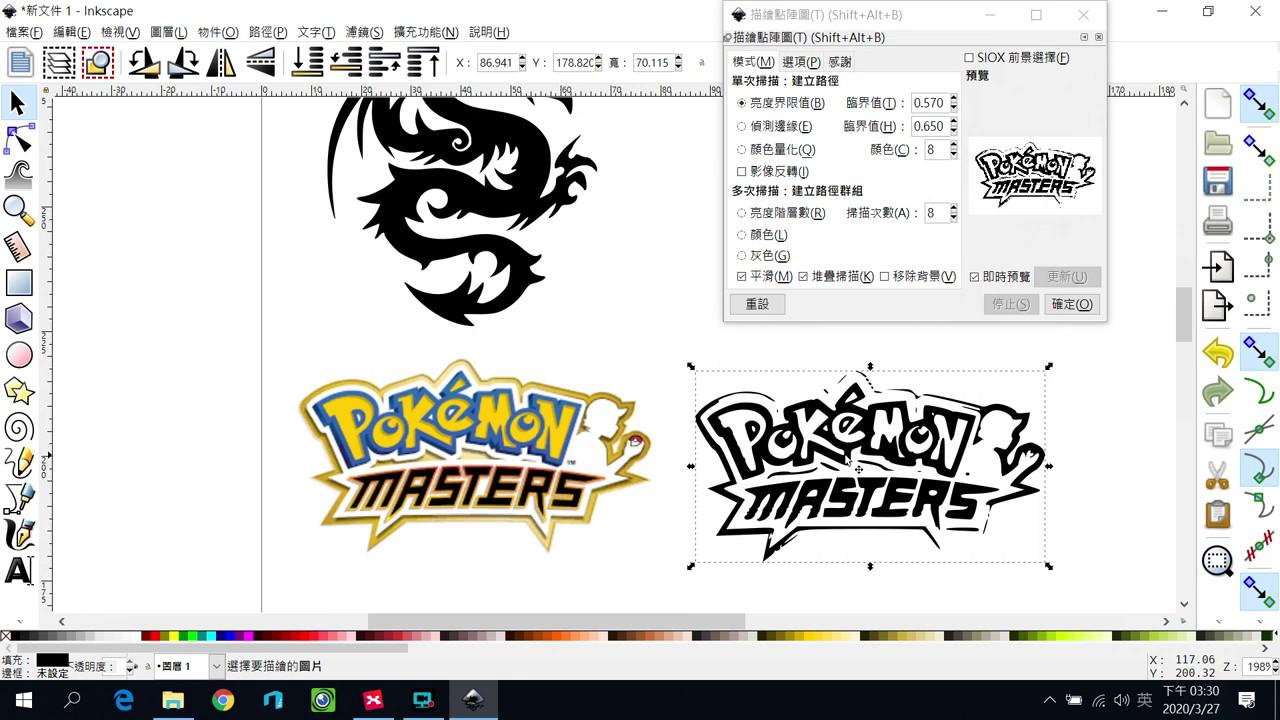
drag(828, 413, 926, 425)
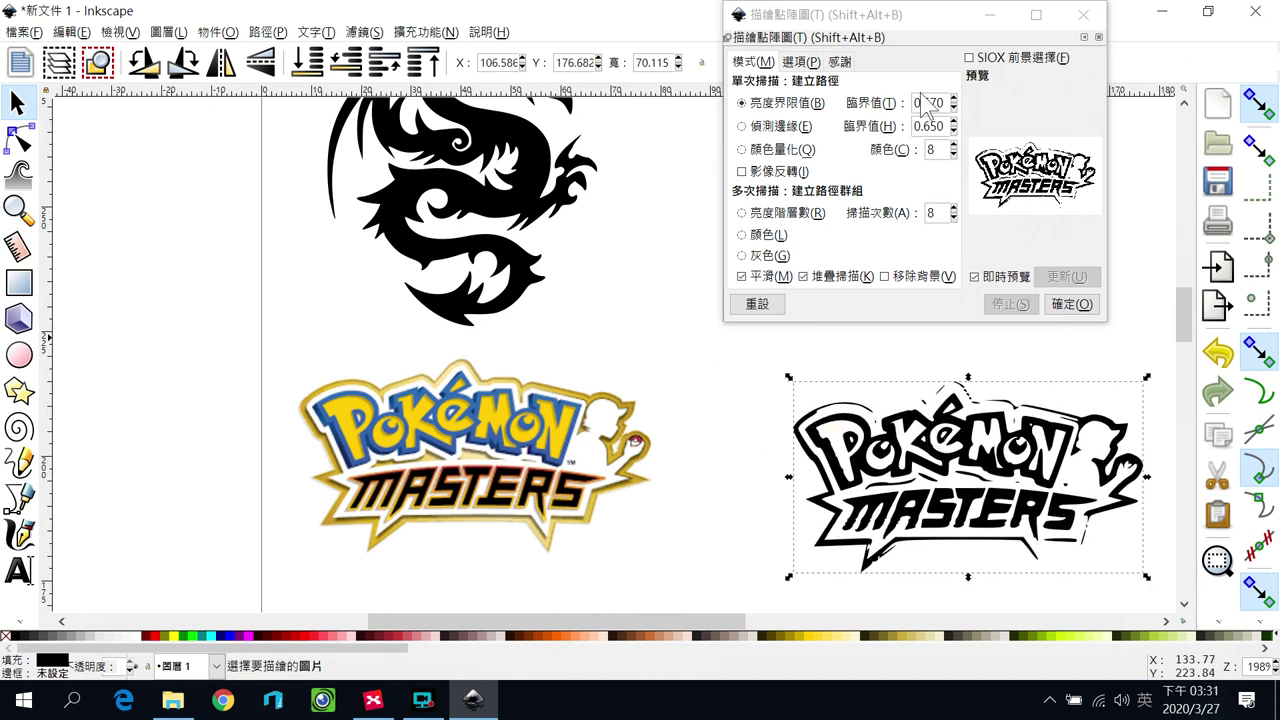
Trace the colour Pokémon Masters logo again with brightness cutoff at threshold 0.200.
click(501, 404)
click(945, 102)
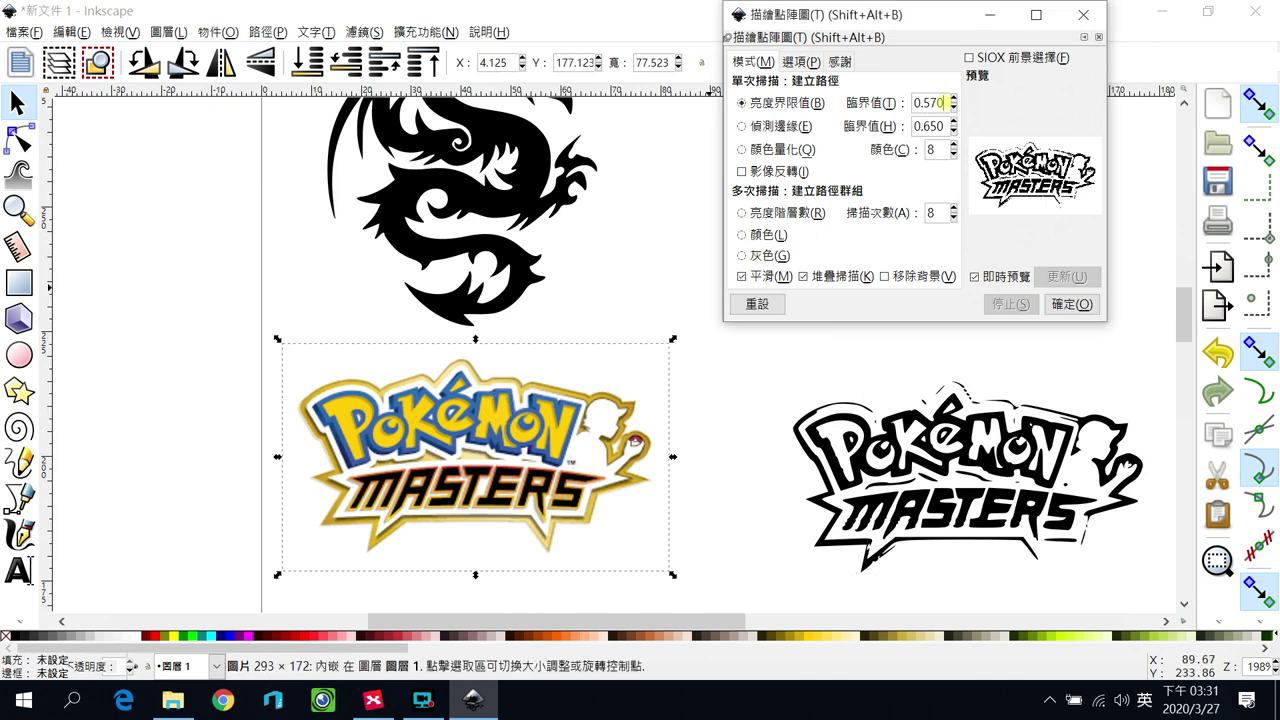
drag(945, 102, 868, 100)
text(0.2)
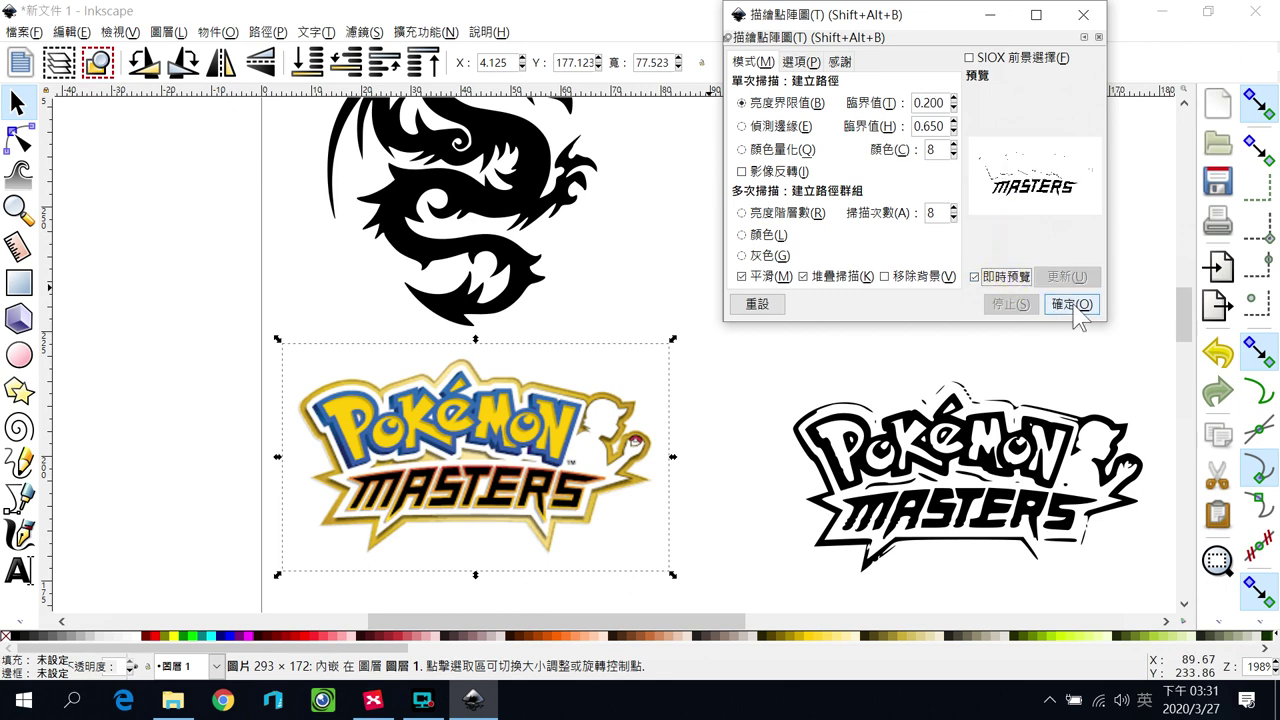
click(1072, 304)
Separate the sparse 0.200 trace from the colour logo and delete that trace.
mouse_move(423, 443)
mouse_down()
mouse_move(613, 420)
mouse_move(320, 490)
mouse_up()
mouse_move(571, 474)
mouse_down()
mouse_move(726, 409)
mouse_move(859, 381)
mouse_up()
drag(458, 488, 572, 445)
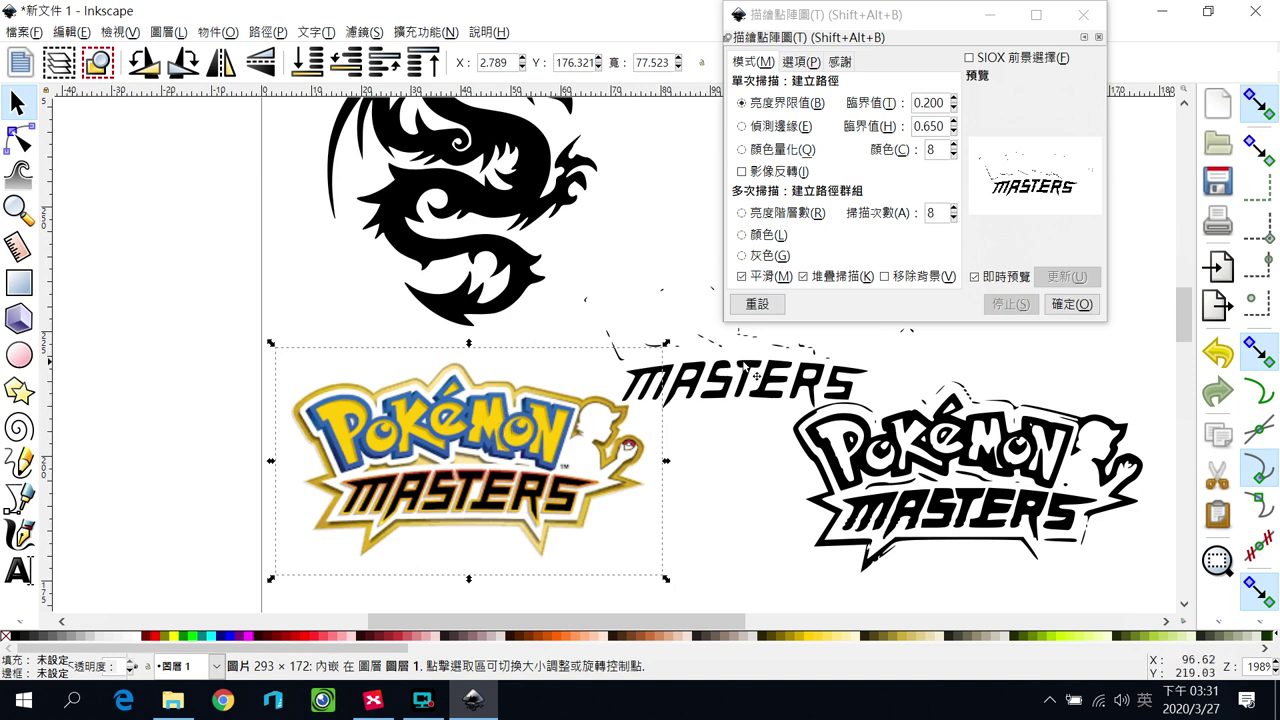
click(723, 369)
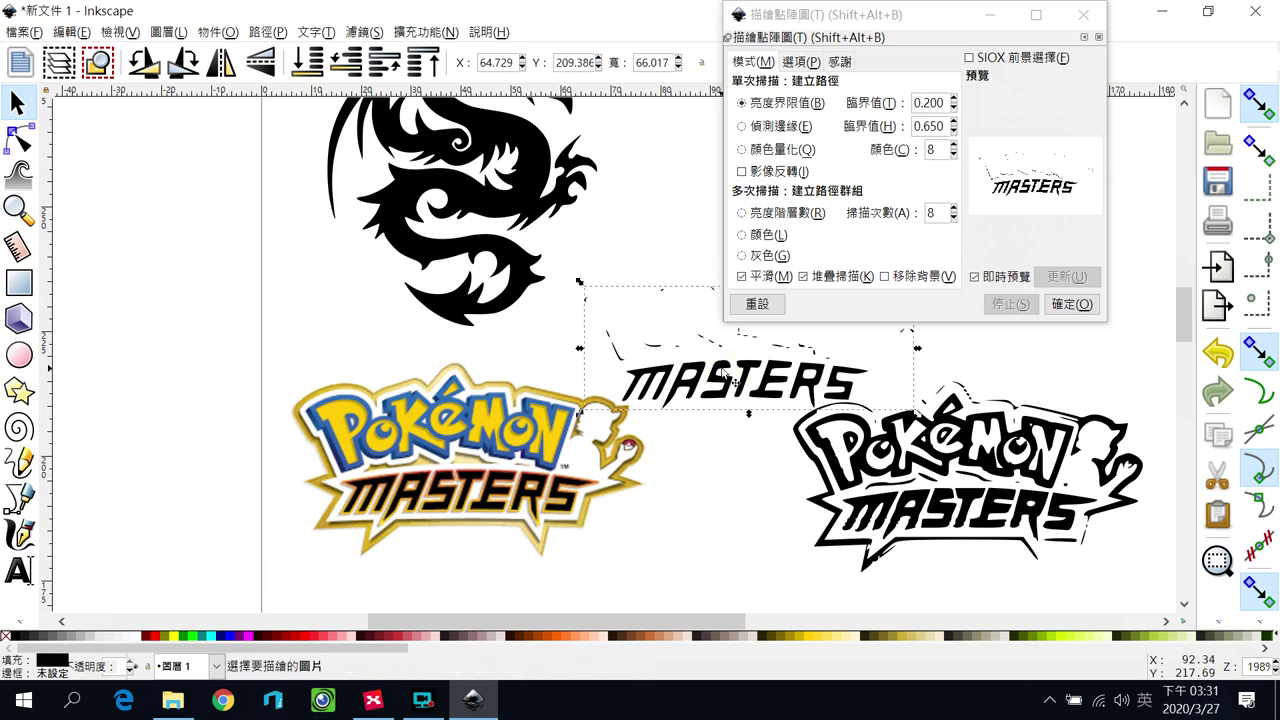
key(Delete)
Delete the colour logo bitmap and move the remaining traced logo below the dragon to about X 13.7 mm, Y 182.2 mm.
click(603, 410)
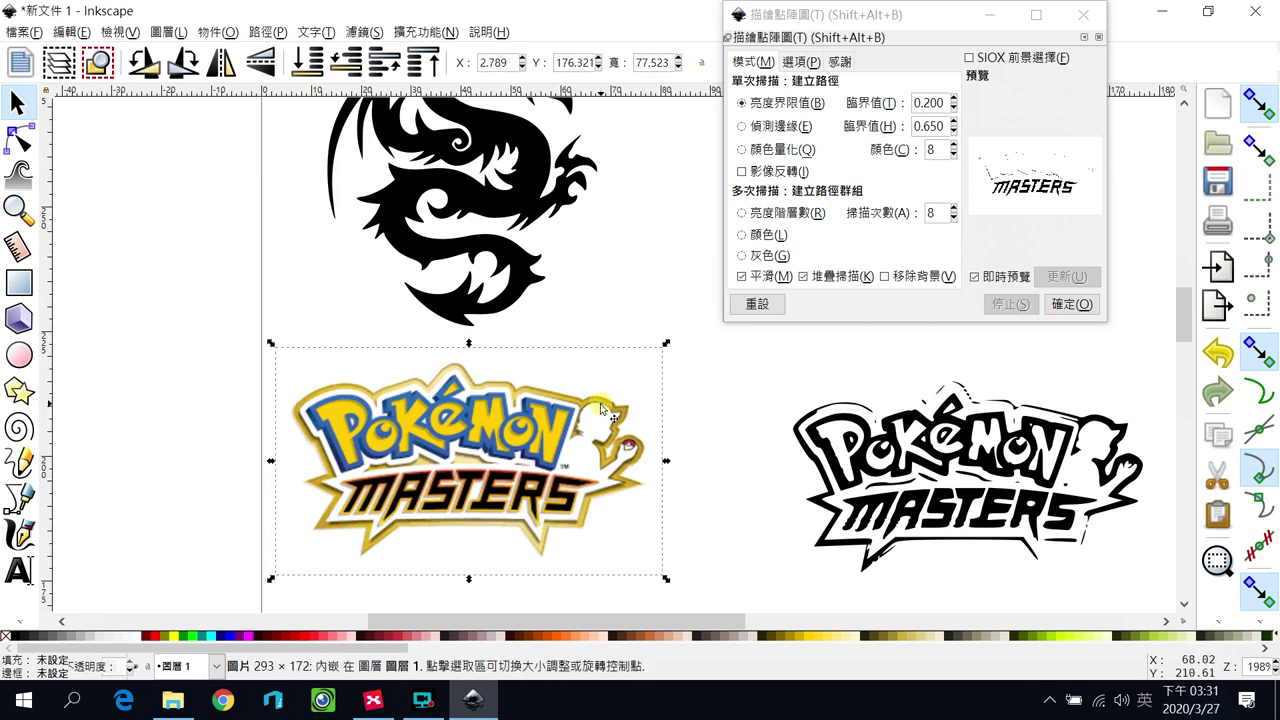
key(Delete)
click(863, 395)
drag(857, 418, 428, 430)
drag(622, 437, 598, 427)
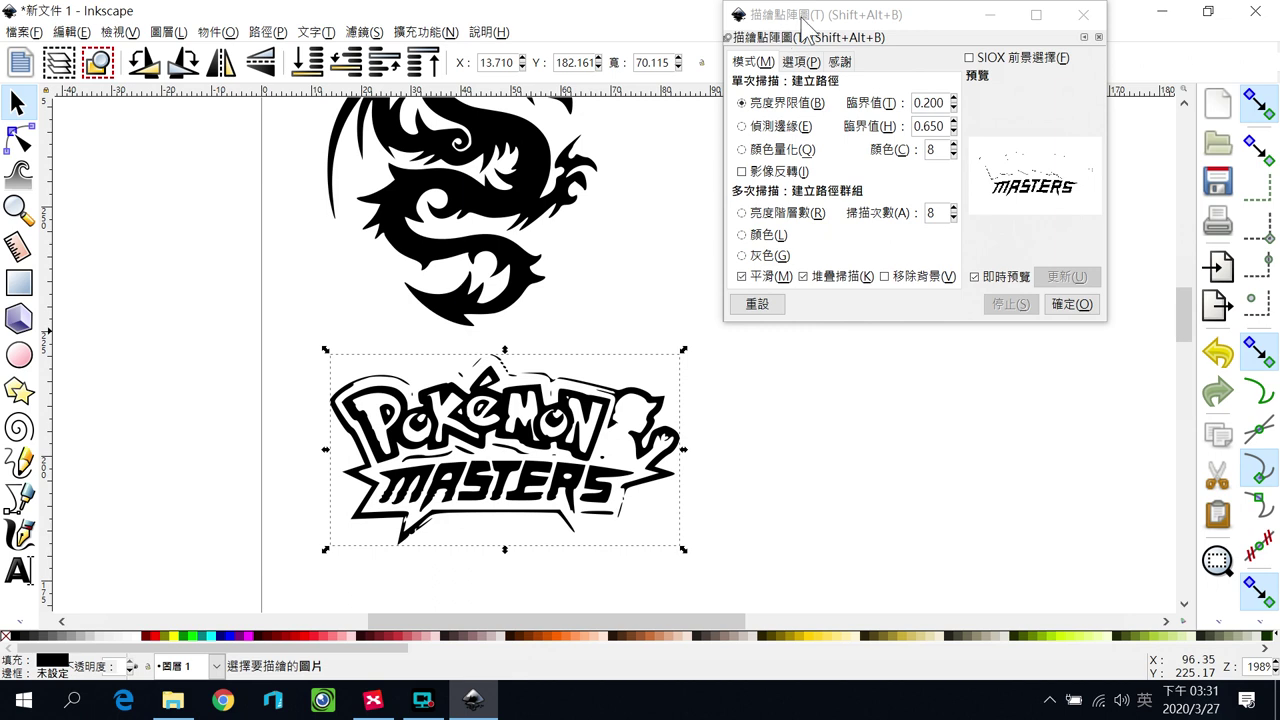
click(806, 30)
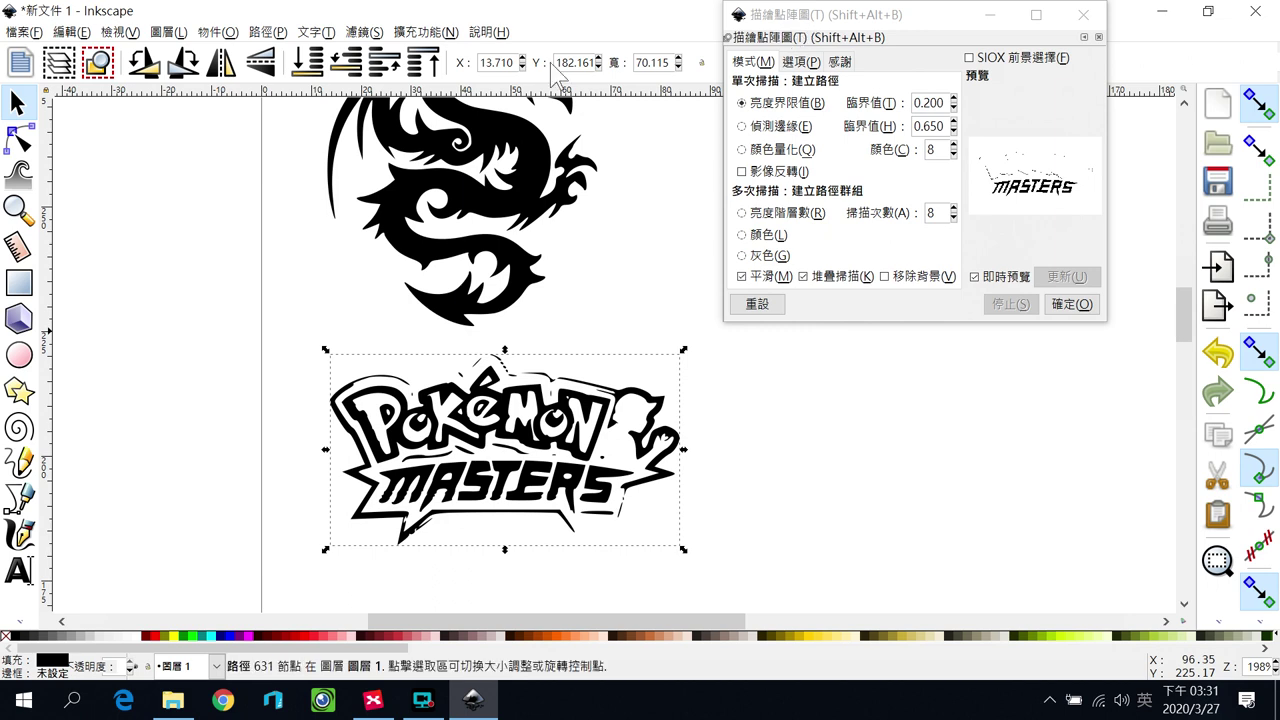
click(267, 32)
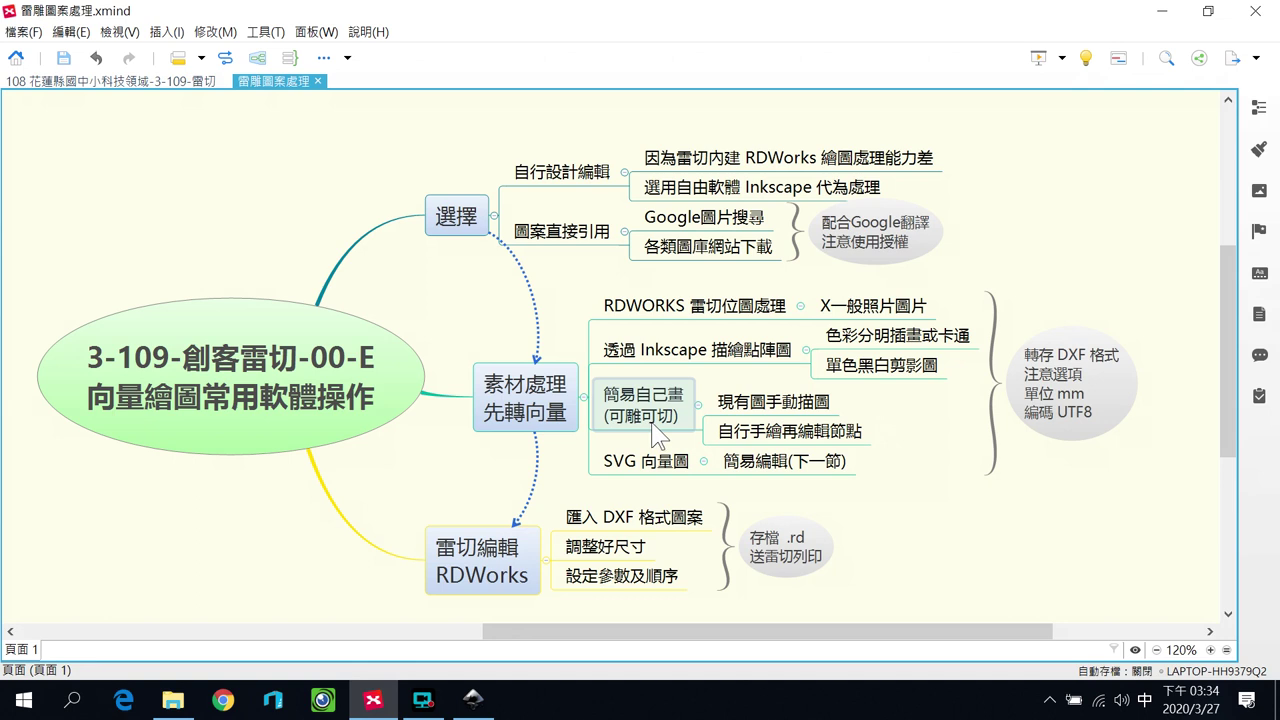
Switch to Inkscape and draw a closed freehand duck outline about 100 mm wide and 105 mm high on the empty page.
click(472, 700)
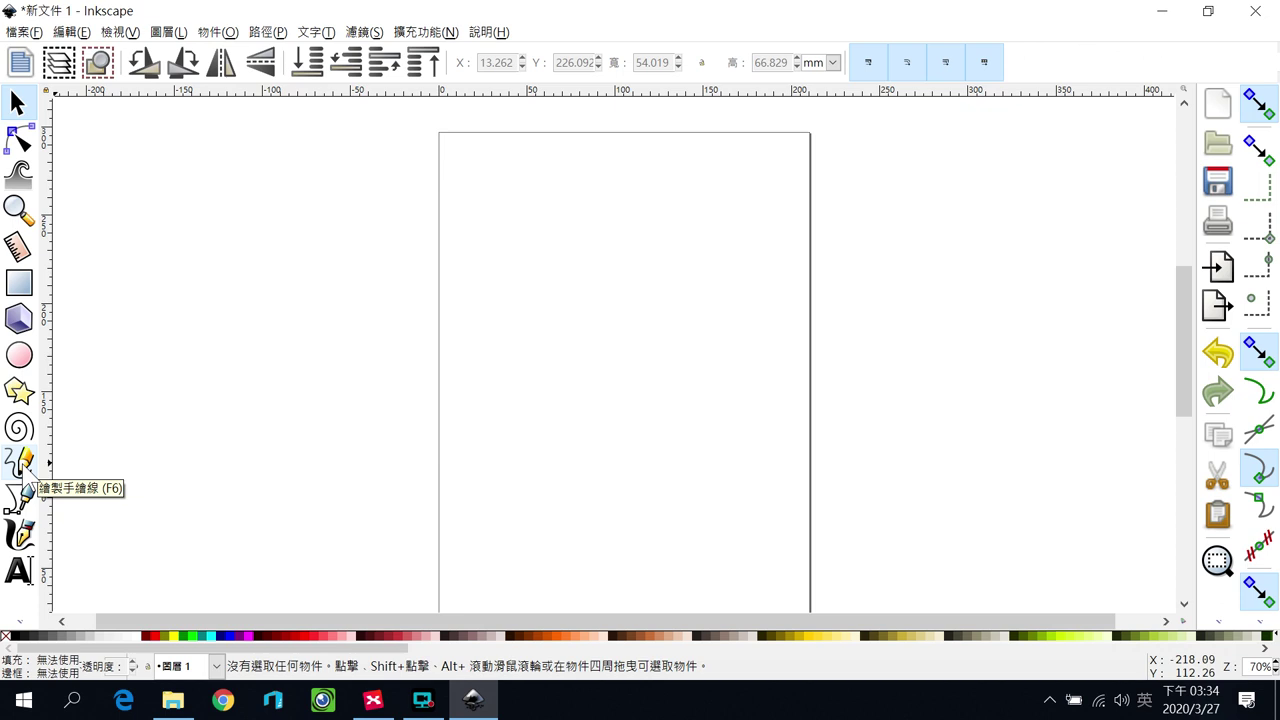
click(24, 472)
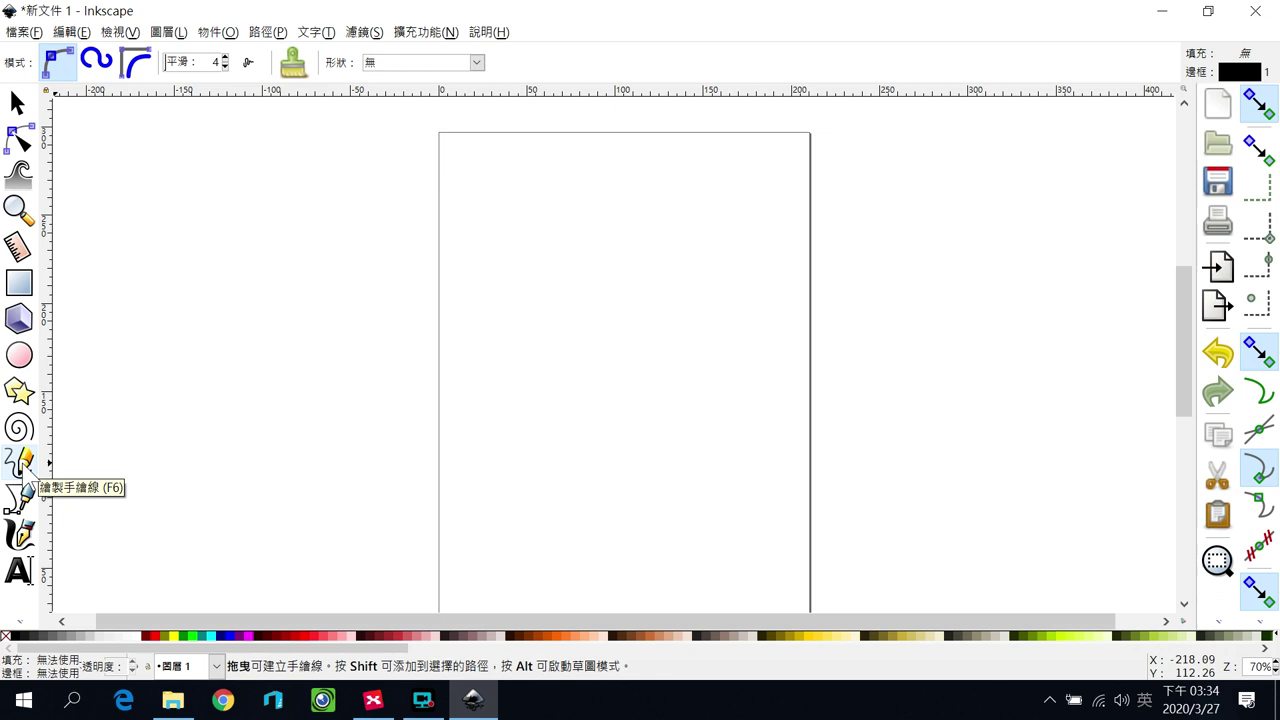
mouse_move(525, 299)
mouse_down()
mouse_move(578, 243)
mouse_move(610, 255)
mouse_move(607, 320)
mouse_move(639, 331)
mouse_move(702, 274)
mouse_move(689, 378)
mouse_move(658, 416)
mouse_move(617, 427)
mouse_move(584, 403)
mouse_move(568, 355)
mouse_move(582, 291)
mouse_move(525, 300)
mouse_up()
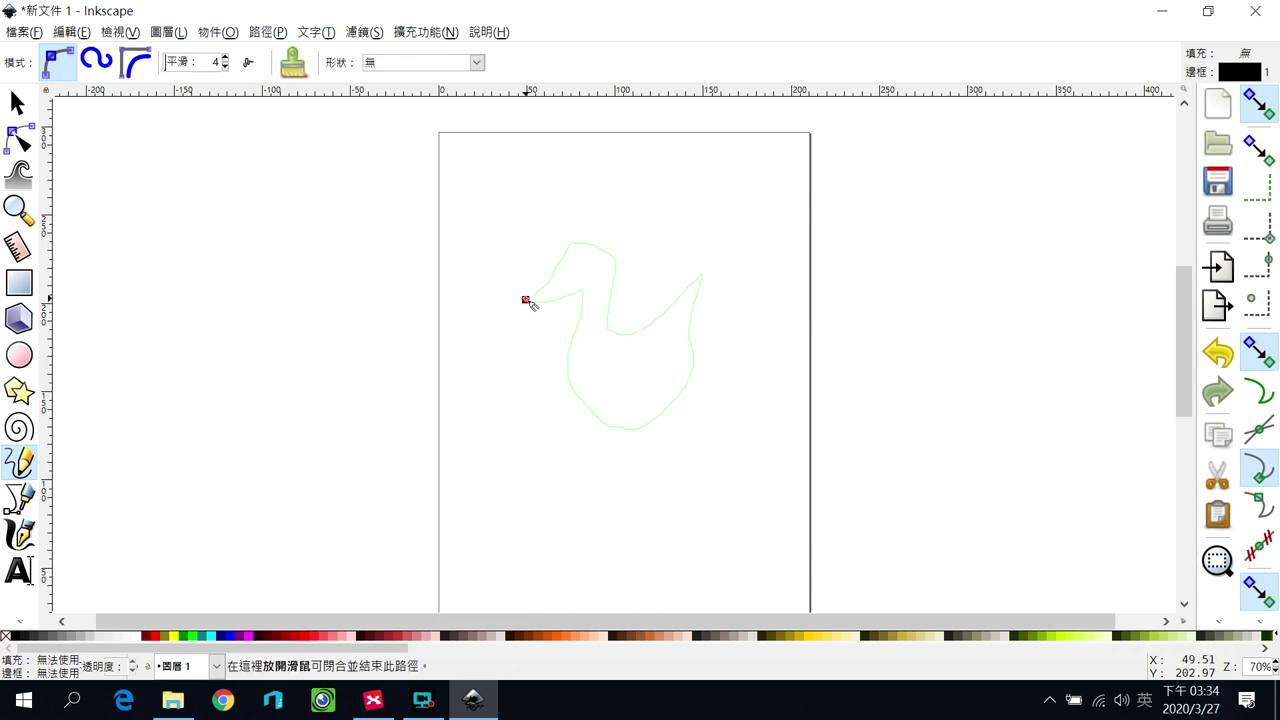
drag(525, 300, 525, 300)
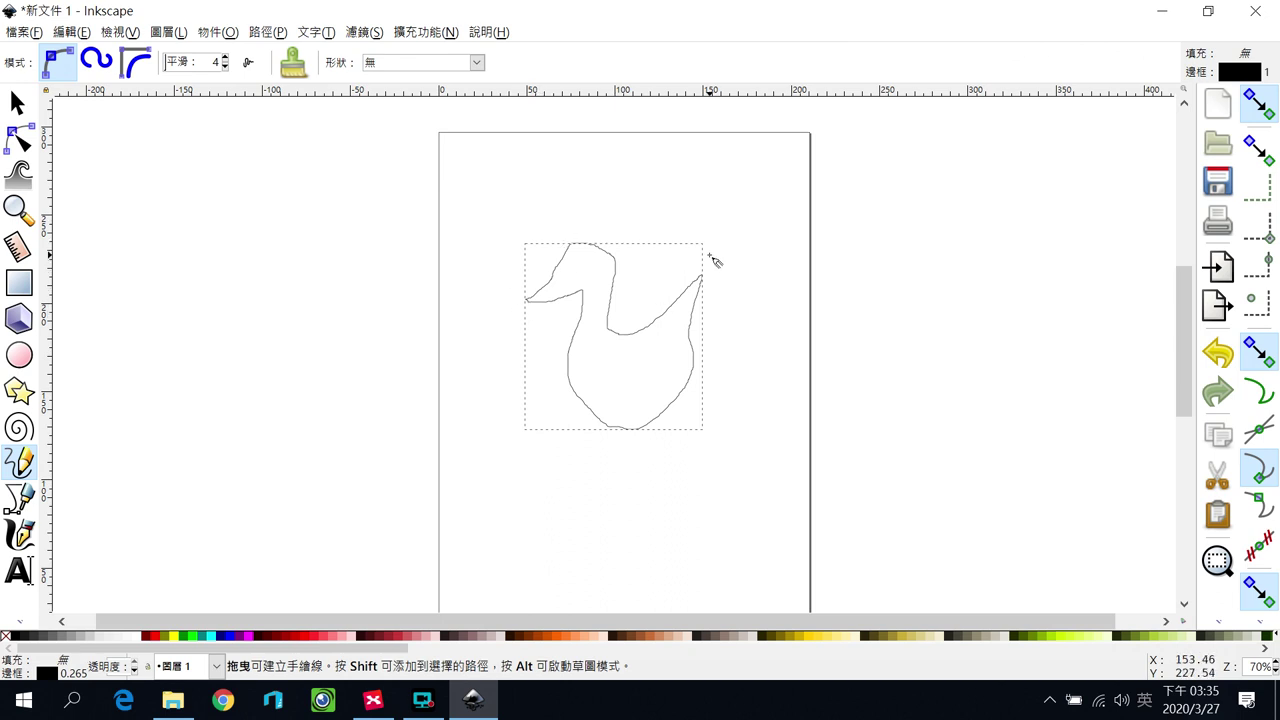
Display the duck outline's nodes for editing and simplify the path once to remove excess nodes.
click(30, 145)
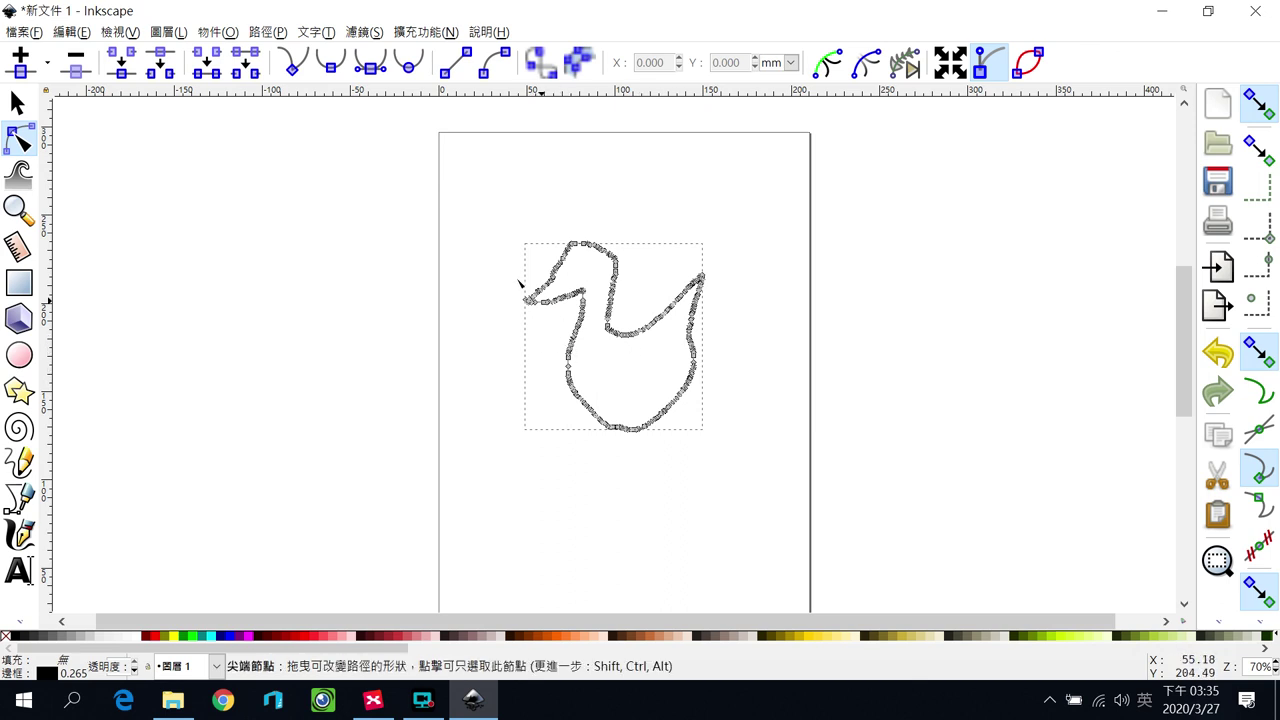
click(266, 32)
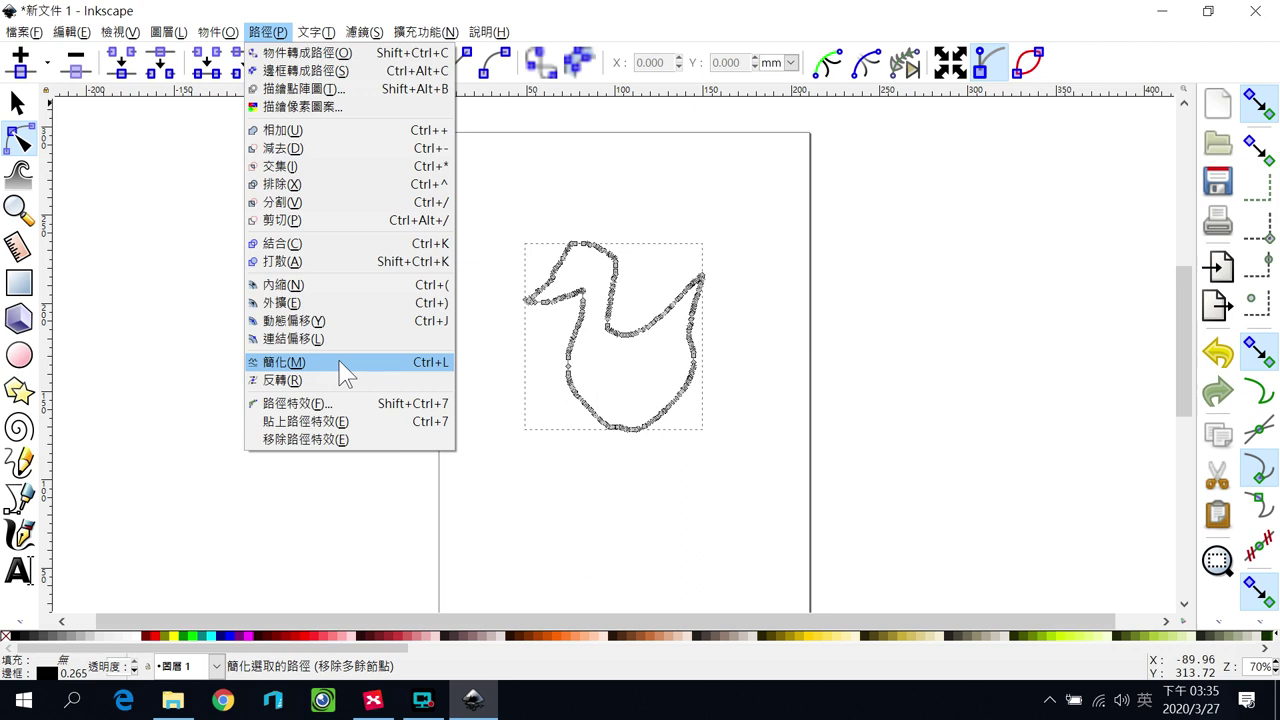
click(760, 292)
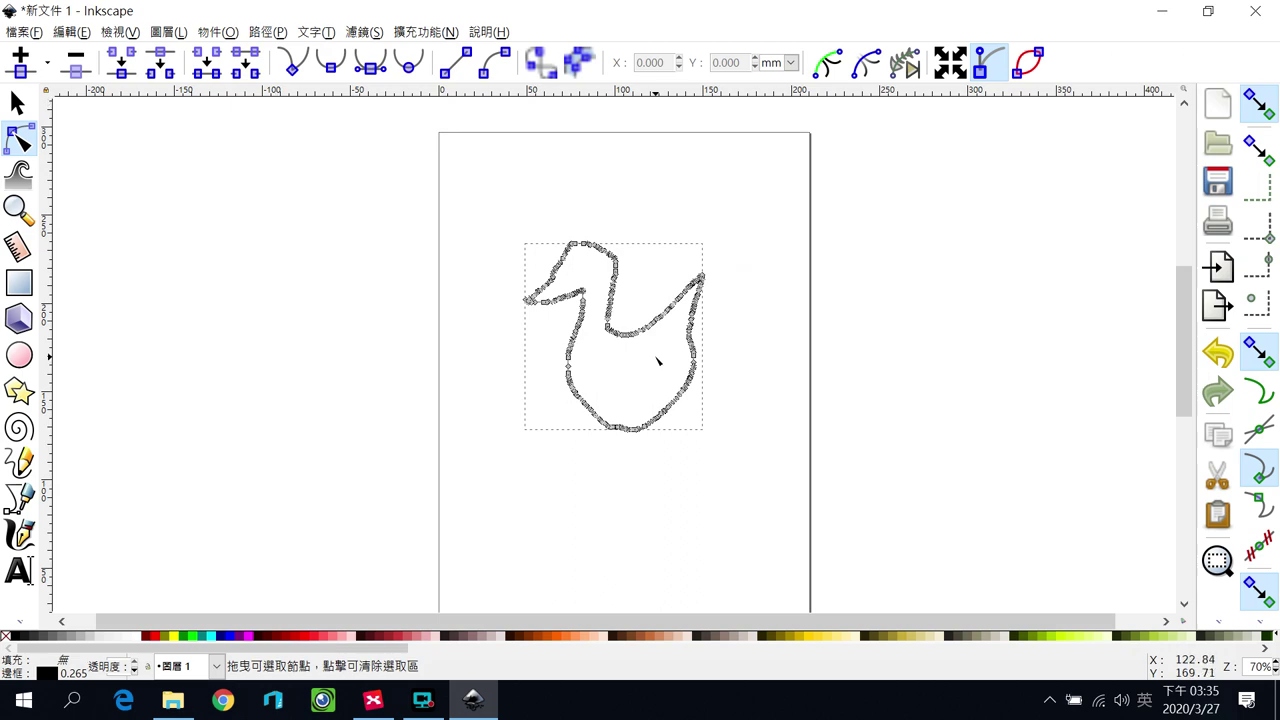
scroll(657, 361, up, 3)
scroll(629, 294, down, 1)
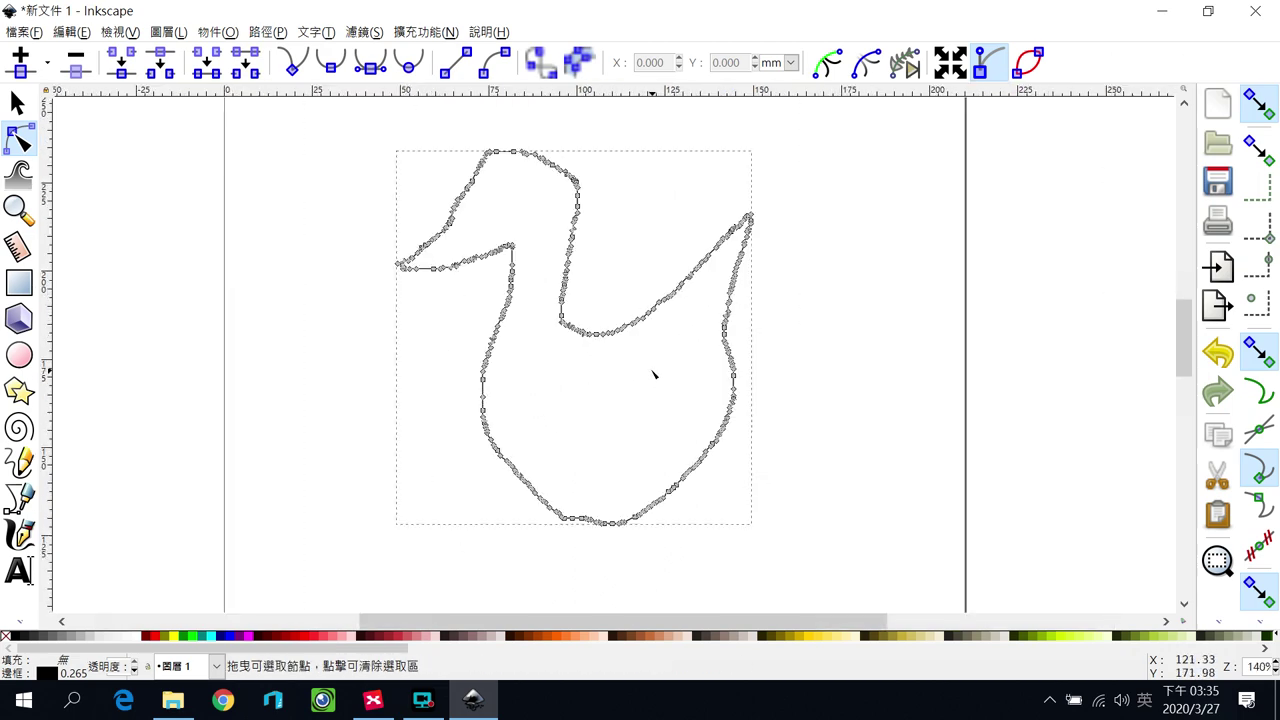
scroll(654, 374, up, 1)
scroll(651, 353, down, 1)
key(ctrl+l)
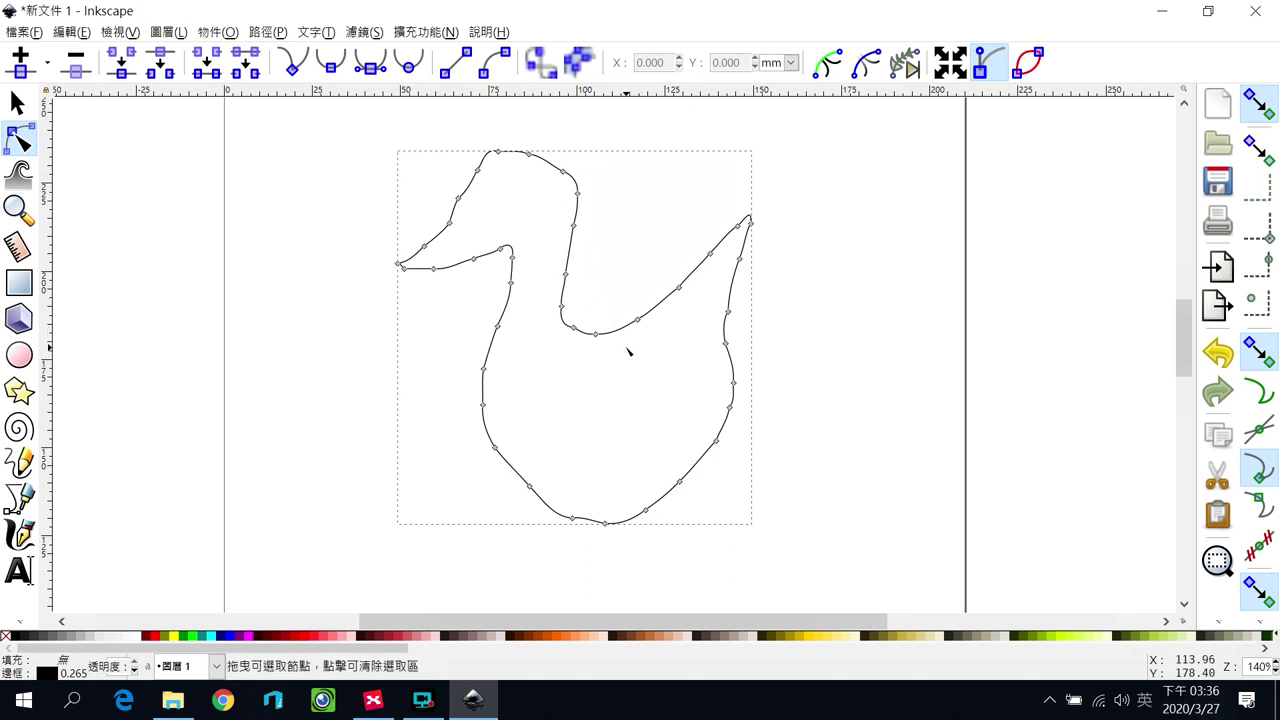
Simplify the duck path repeatedly until its outline is smooth with only a few nodes.
key(ctrl+l)
key(ctrl+l)
key(ctrl+l)
key(ctrl+l)
key(ctrl+l)
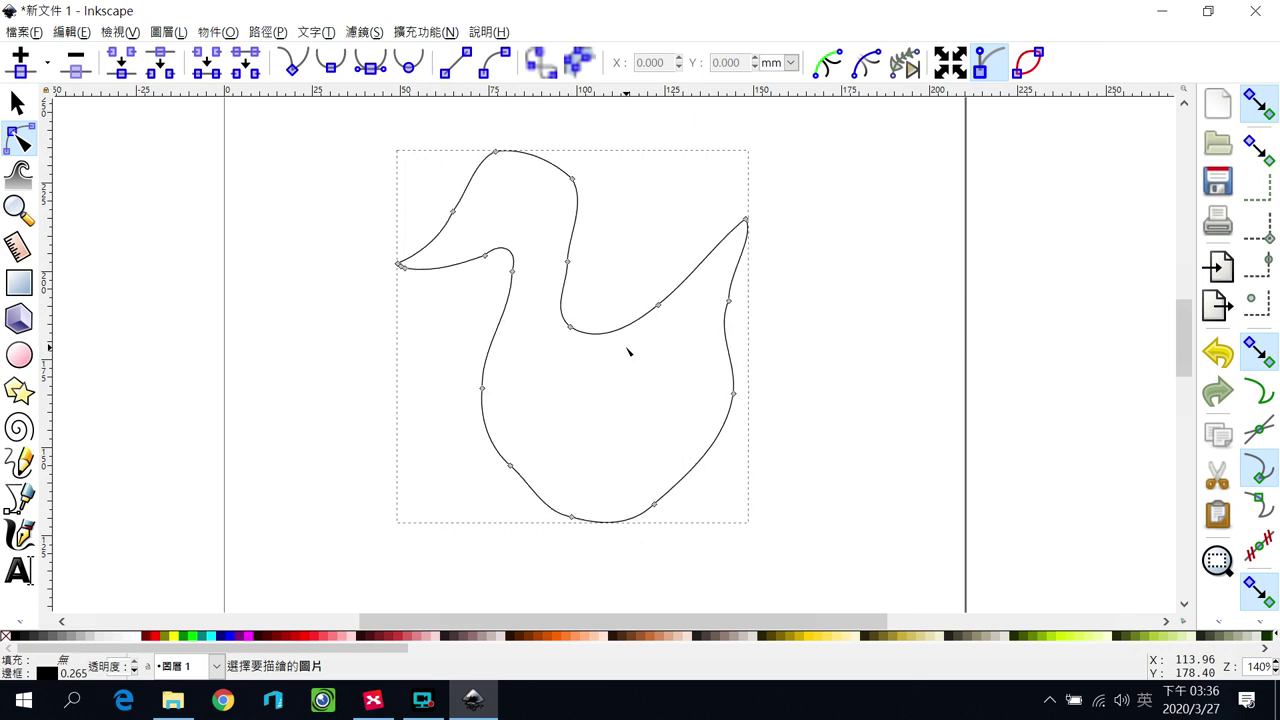
key(ctrl+l)
key(ctrl+l)
key(ctrl+l)
key(ctrl+l)
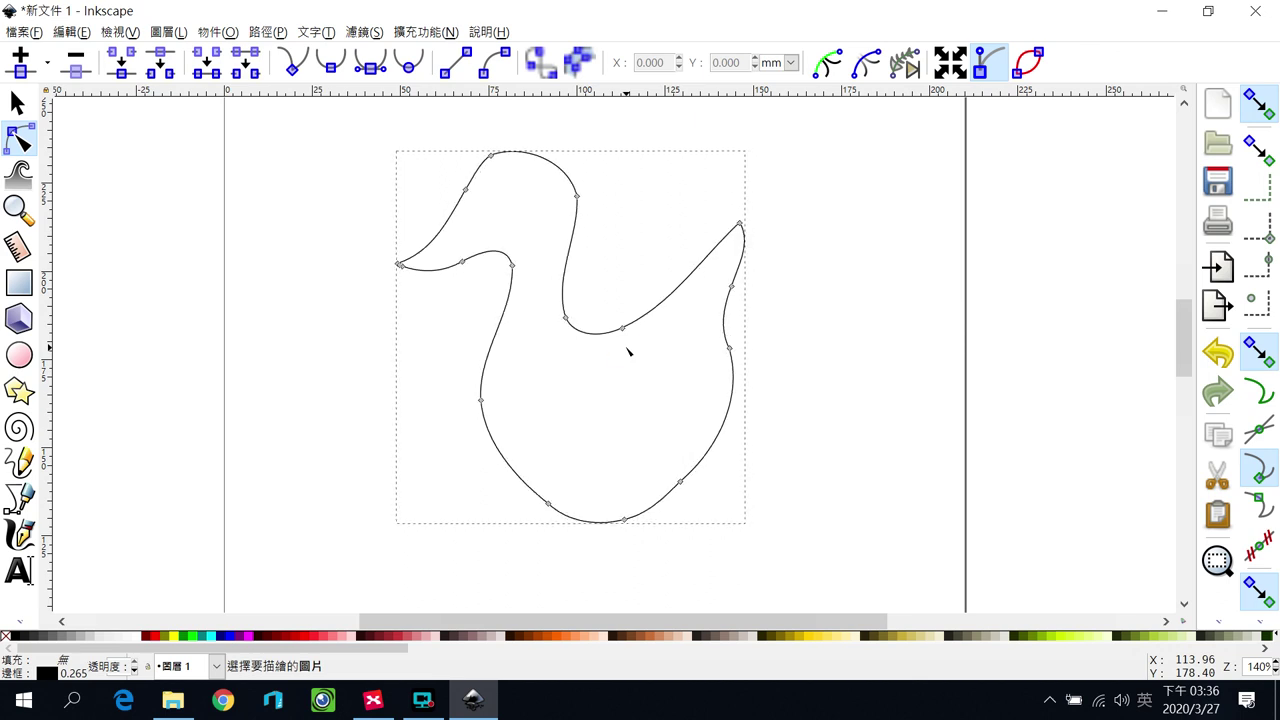
Simplify the duck path further and undo the excess simplification to keep its shape.
key(ctrl+l)
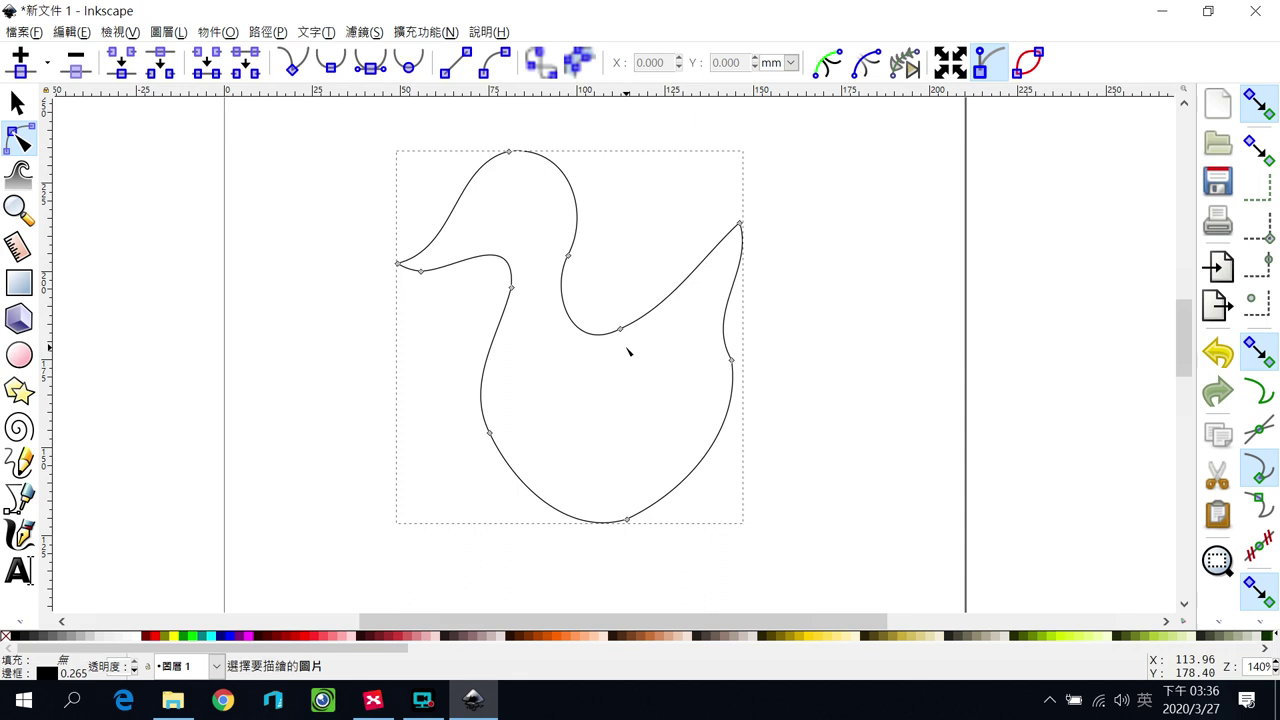
key(ctrl+z)
key(ctrl+z)
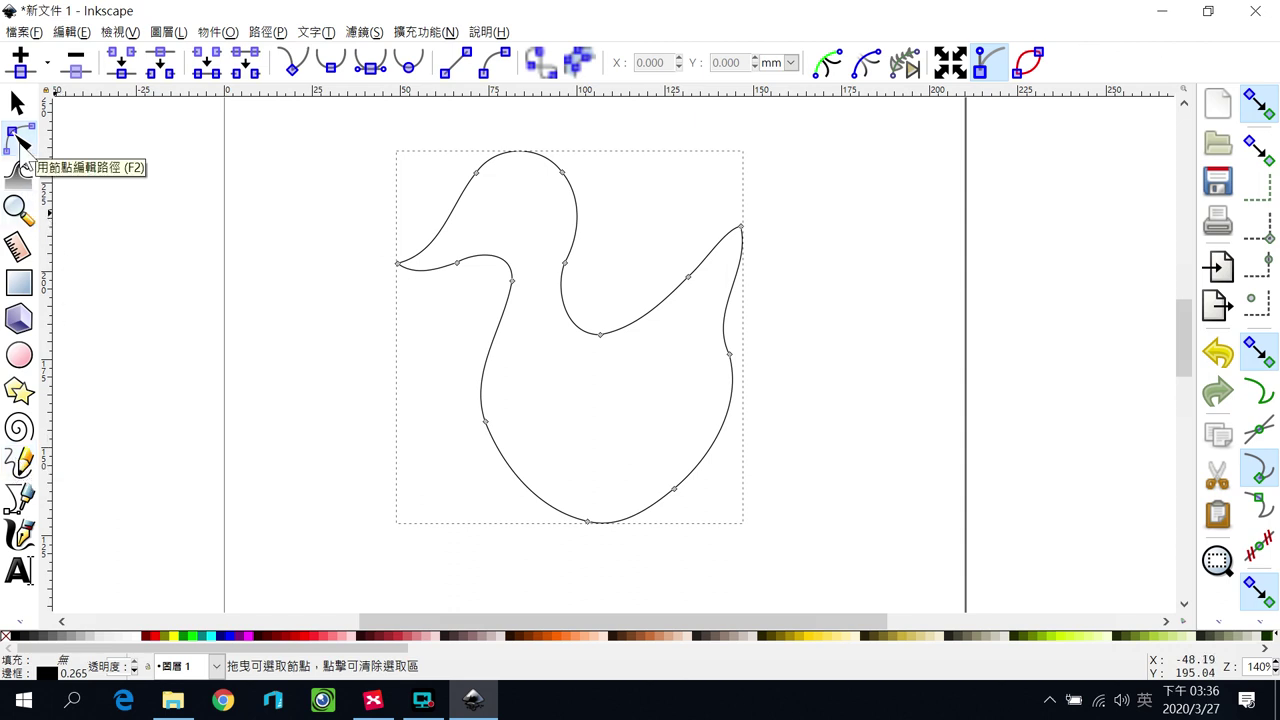
click(267, 32)
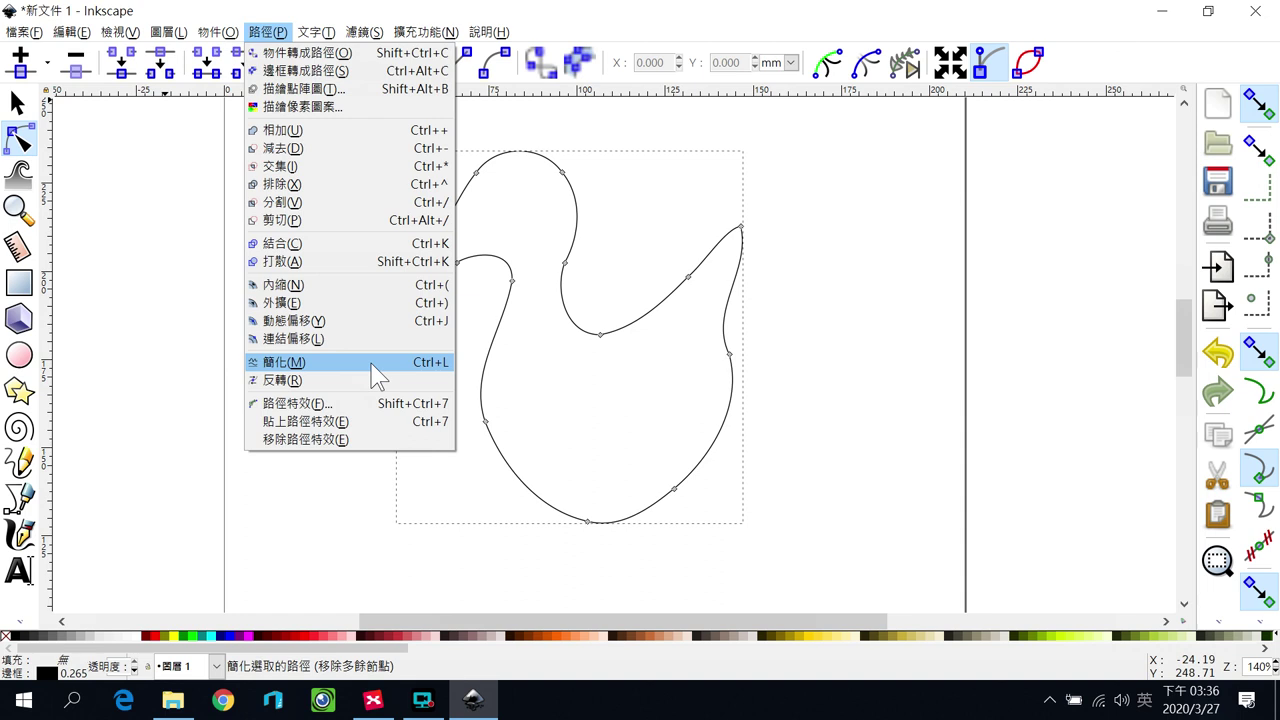
click(662, 188)
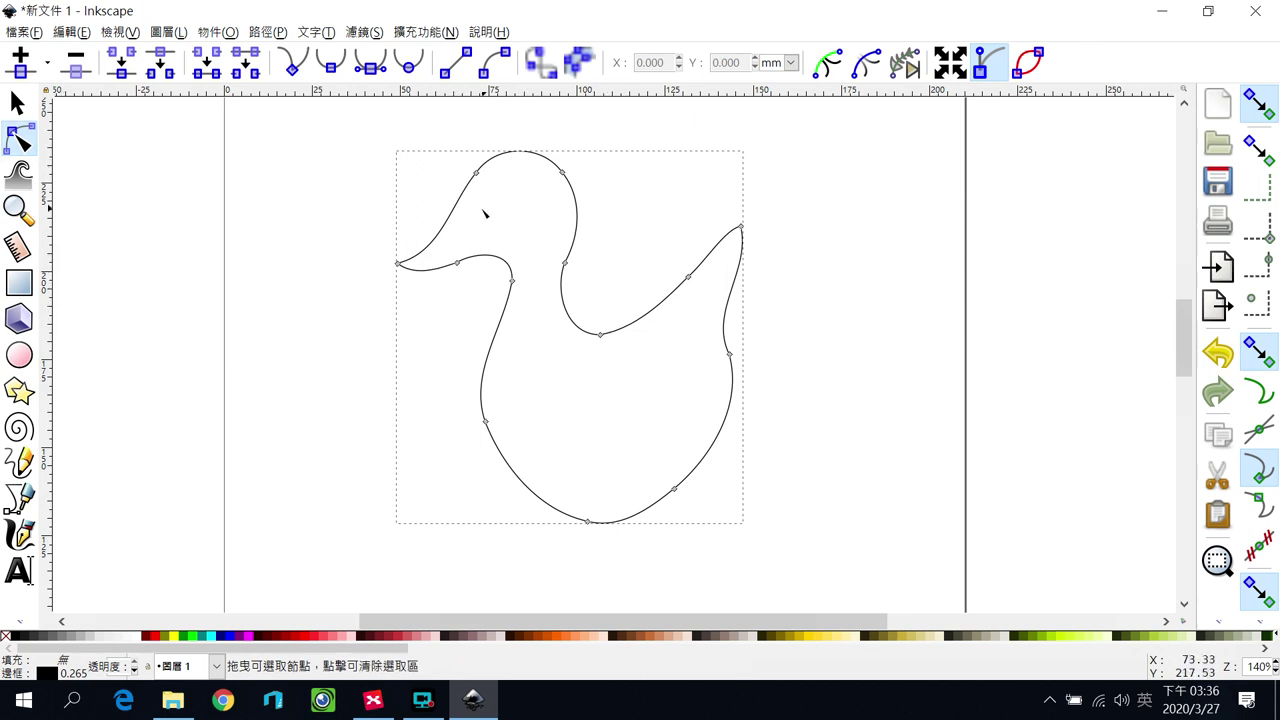
Reshape the duck's forehead and shorten the beak with its nodes and handles, placing the beak tip at about X 60.1 mm, Y 210.2 mm.
drag(476, 173, 488, 206)
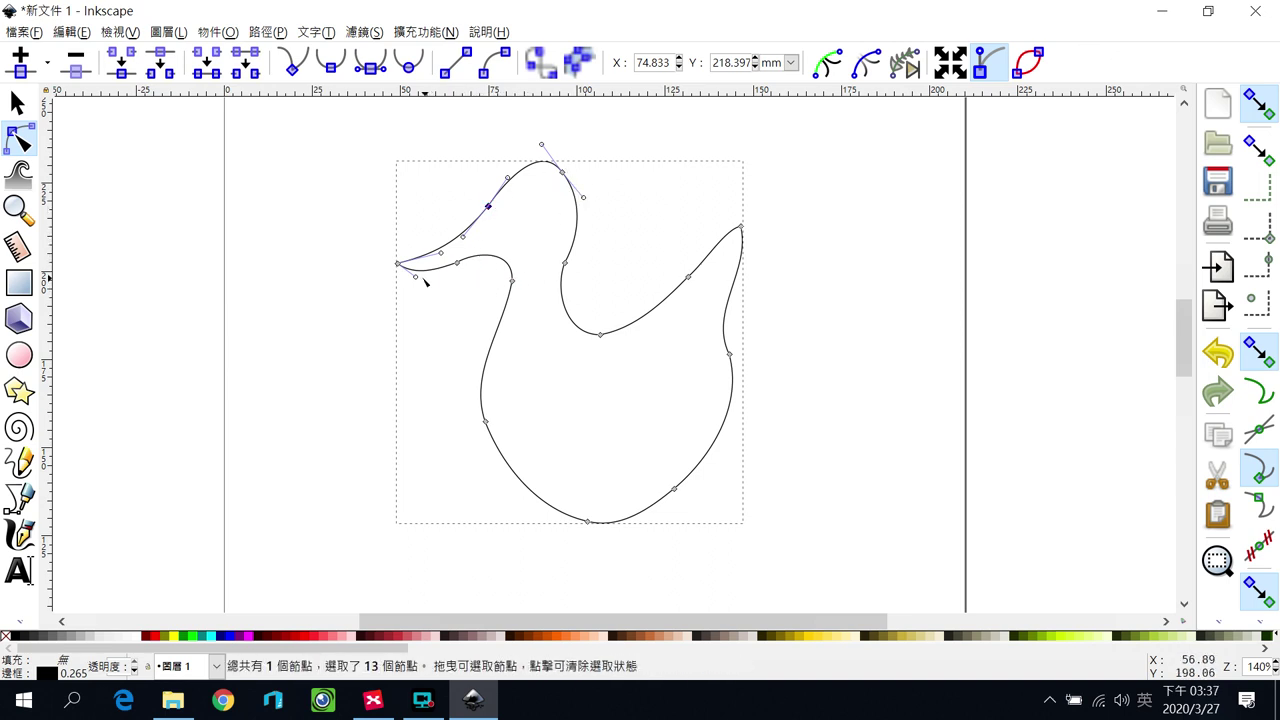
drag(398, 263, 490, 250)
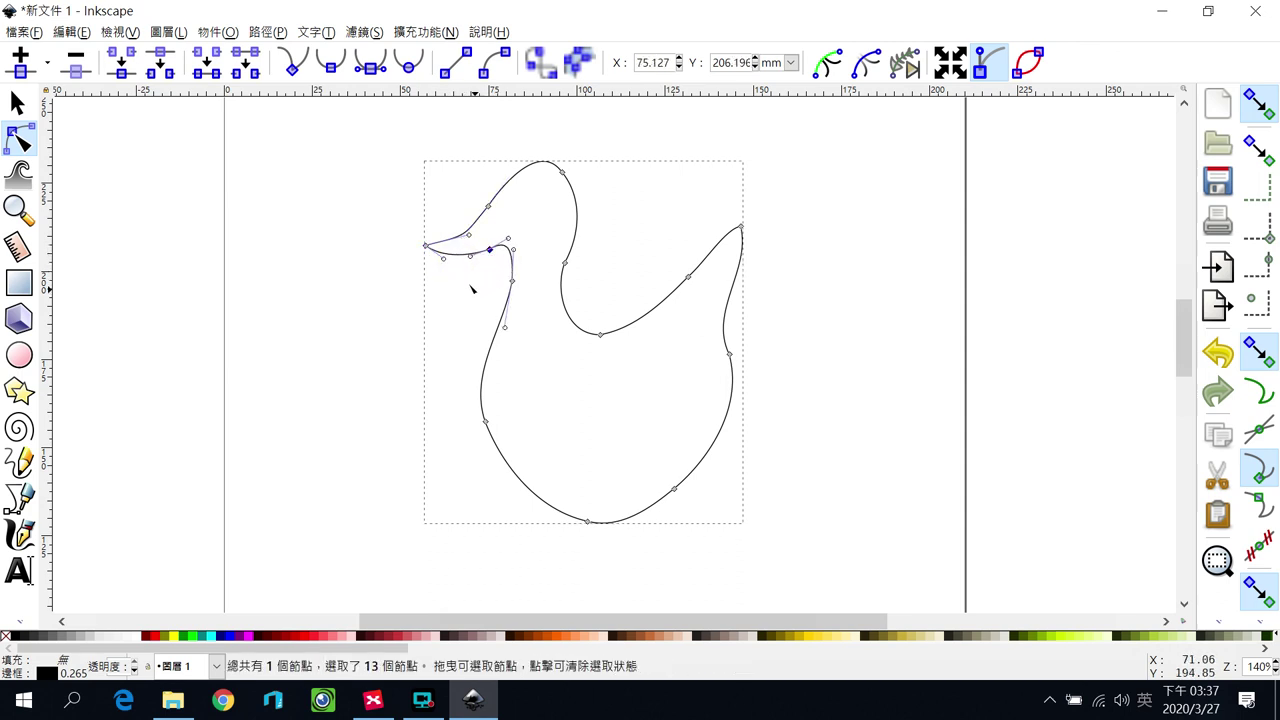
click(488, 206)
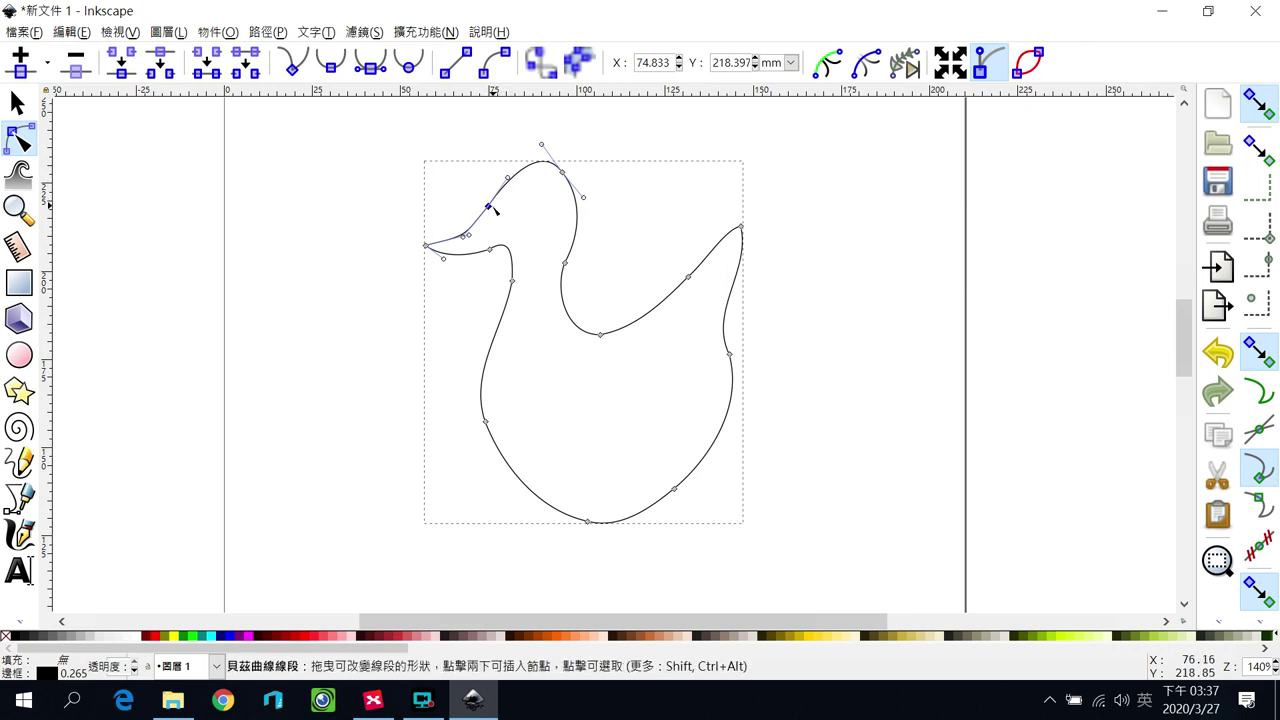
mouse_move(508, 178)
mouse_down()
mouse_move(480, 176)
mouse_move(505, 153)
mouse_move(489, 163)
mouse_up()
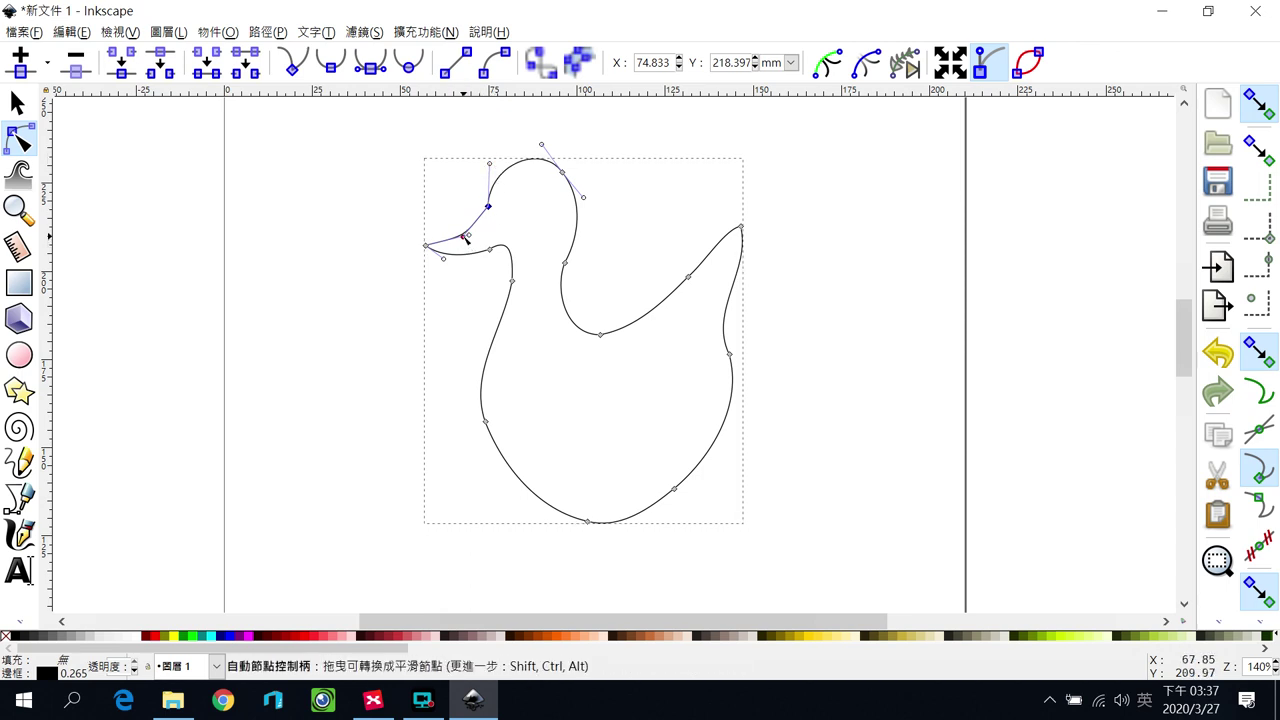
drag(466, 236, 436, 236)
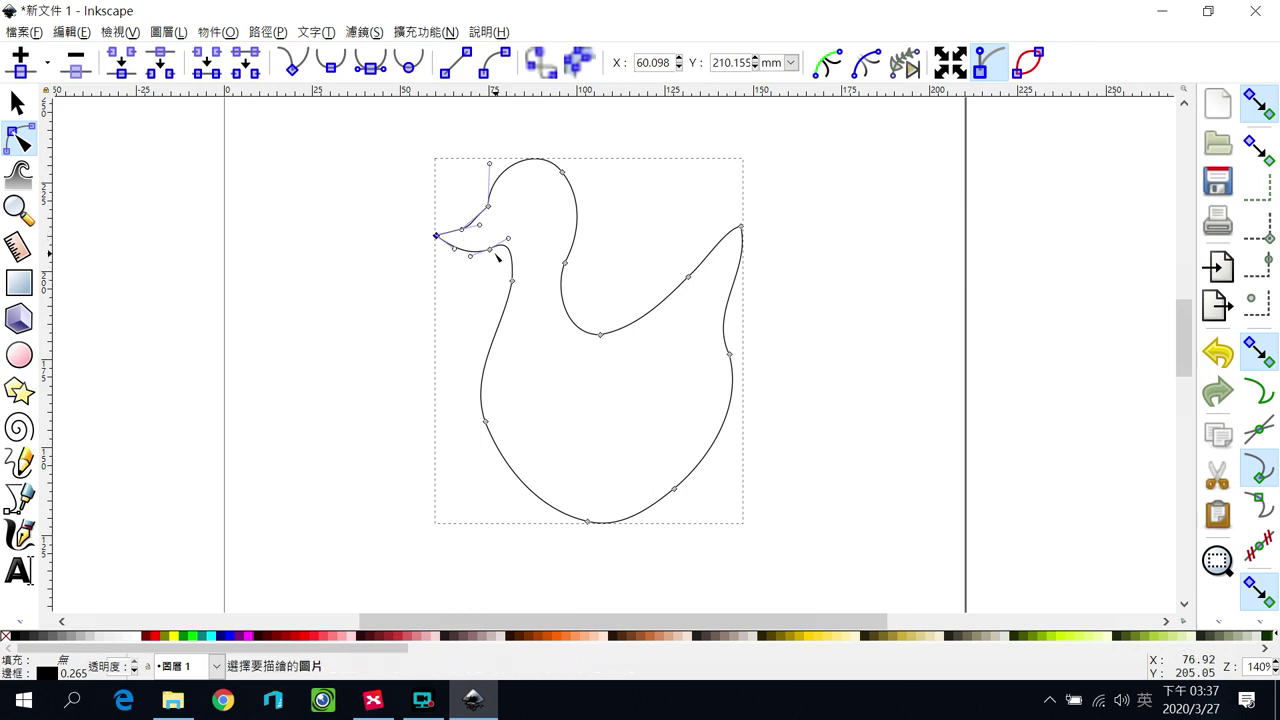
Move the node beneath the beak to about X 77.6 mm, Y 207.0 mm, curve the beak's underside and slim the back of the neck.
click(490, 248)
drag(490, 248, 515, 236)
click(513, 248)
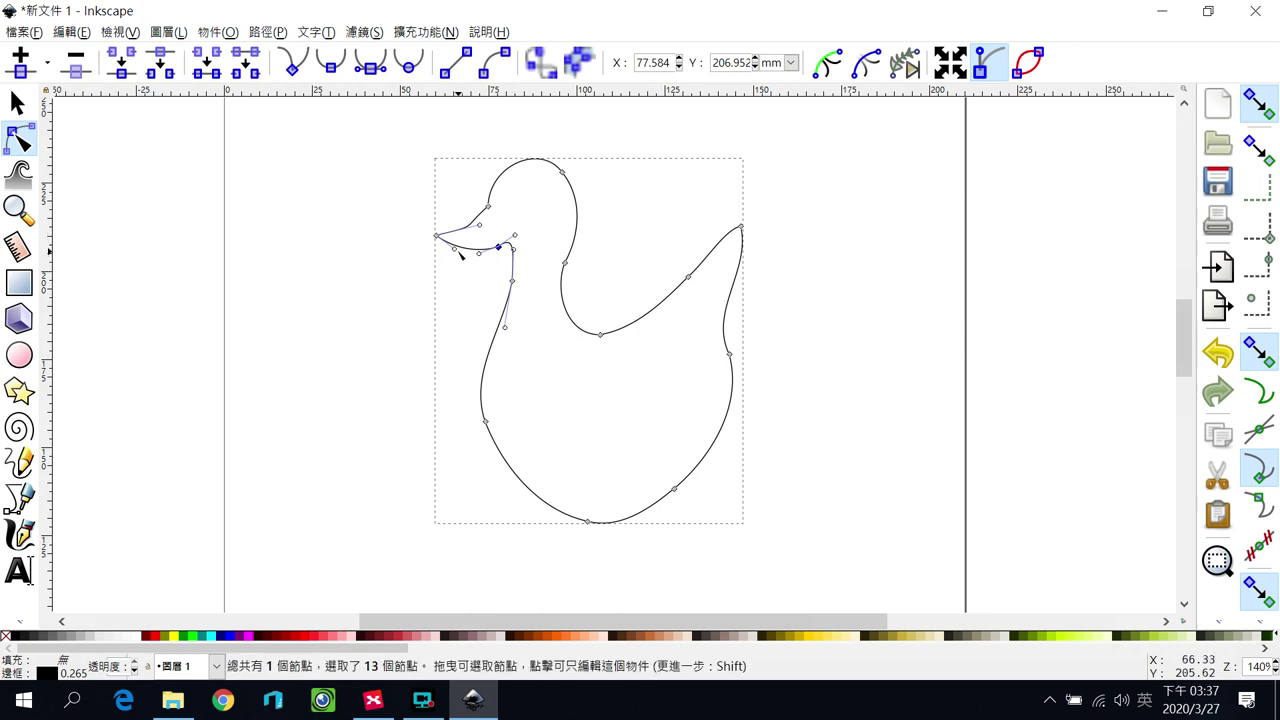
mouse_move(454, 248)
mouse_down()
mouse_move(470, 262)
mouse_move(477, 252)
mouse_move(456, 253)
mouse_up()
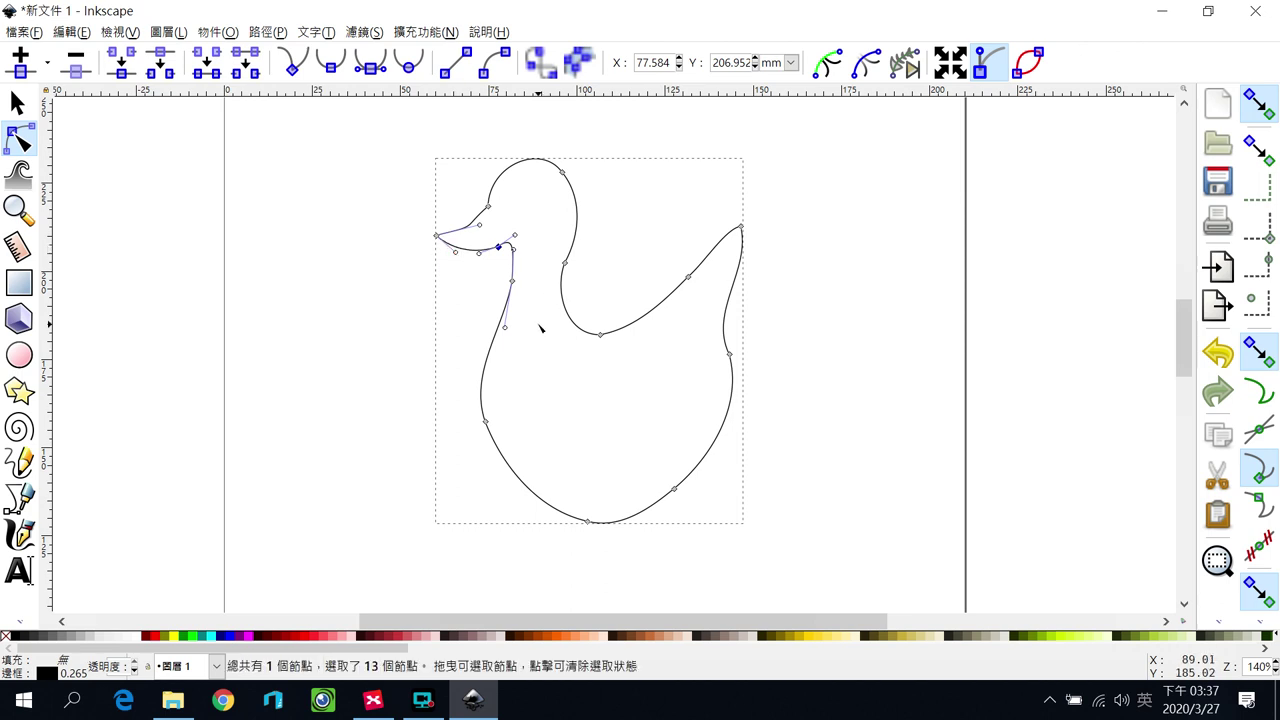
click(565, 263)
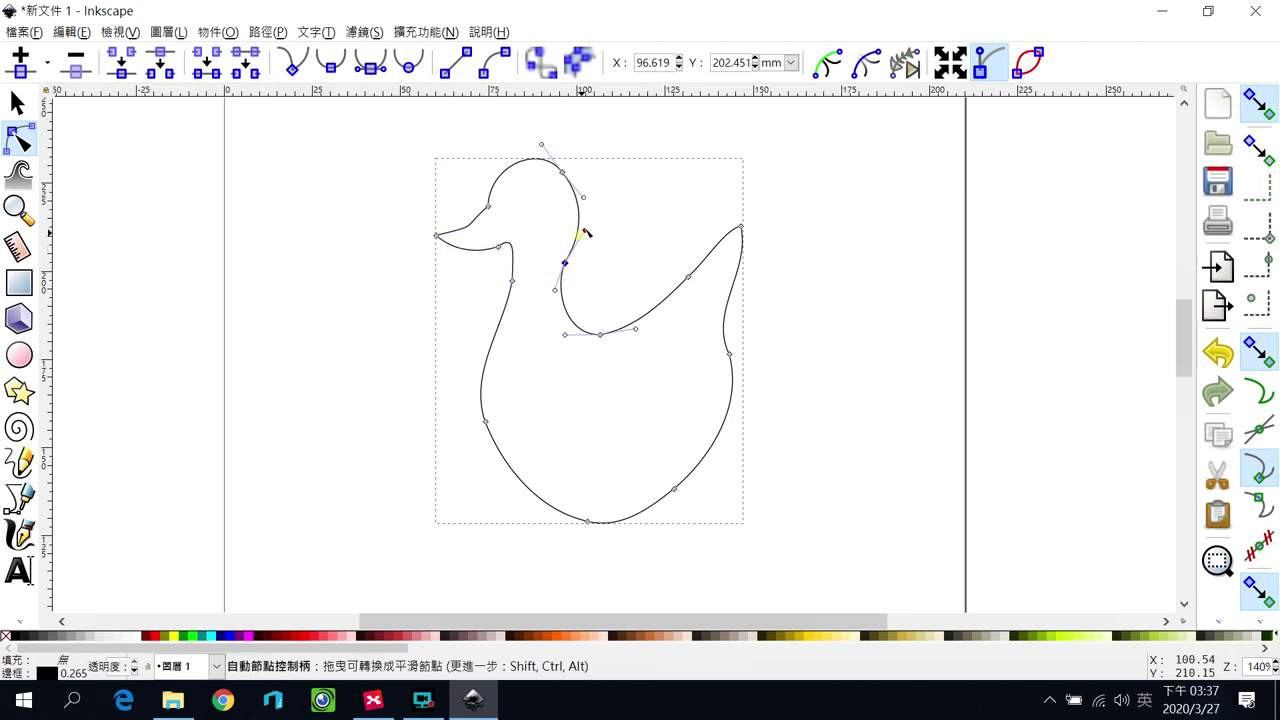
mouse_move(580, 236)
mouse_down()
mouse_move(700, 157)
mouse_move(610, 250)
mouse_move(672, 177)
mouse_move(590, 257)
mouse_move(669, 185)
mouse_move(571, 258)
mouse_up()
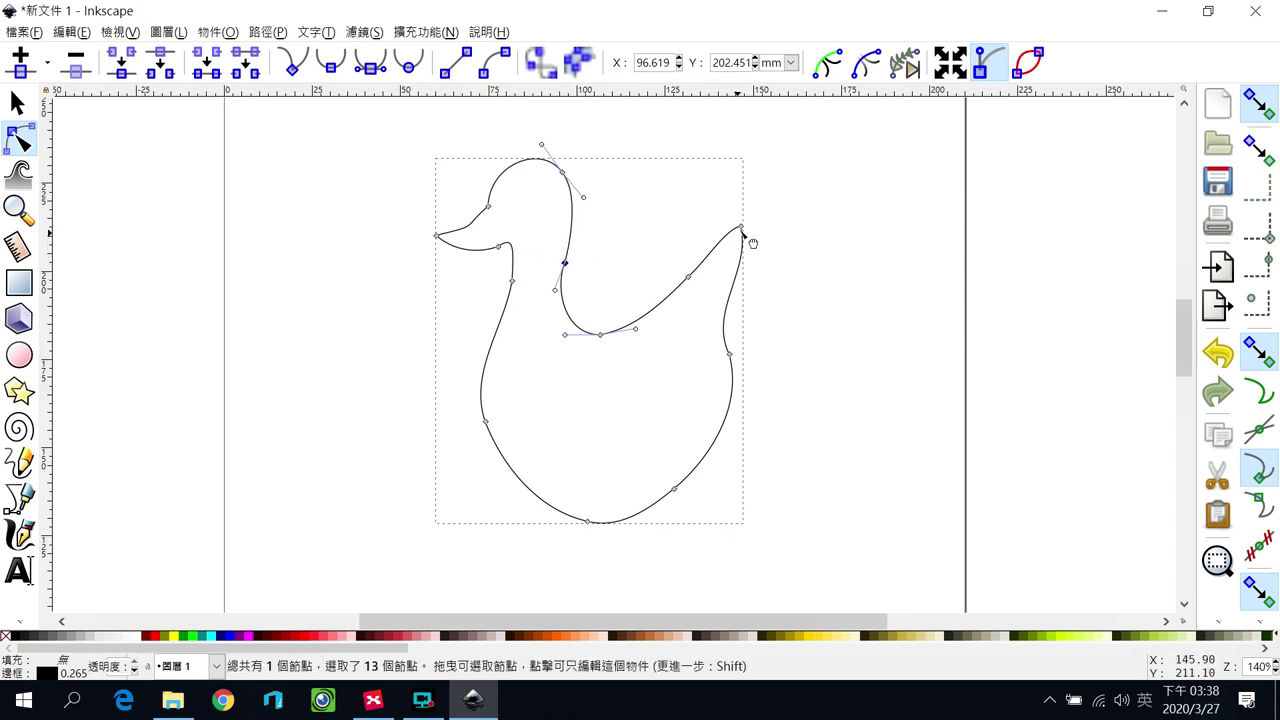
Extend the tail tip to about X 156.1 mm, Y 218.6 mm and move the rear node below it to about X 147.0 mm, Y 172.2 mm.
drag(743, 226, 754, 270)
drag(709, 313, 724, 281)
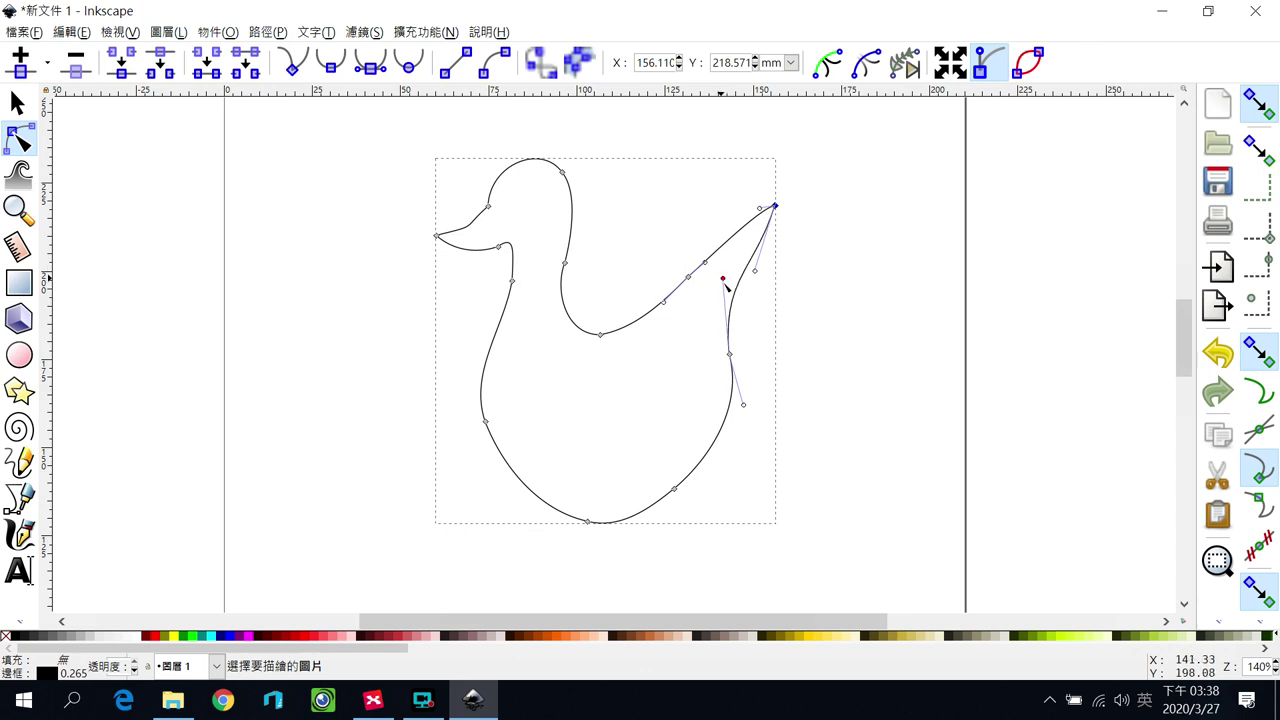
mouse_move(729, 354)
mouse_down()
mouse_move(781, 378)
mouse_move(745, 388)
mouse_move(742, 369)
mouse_up()
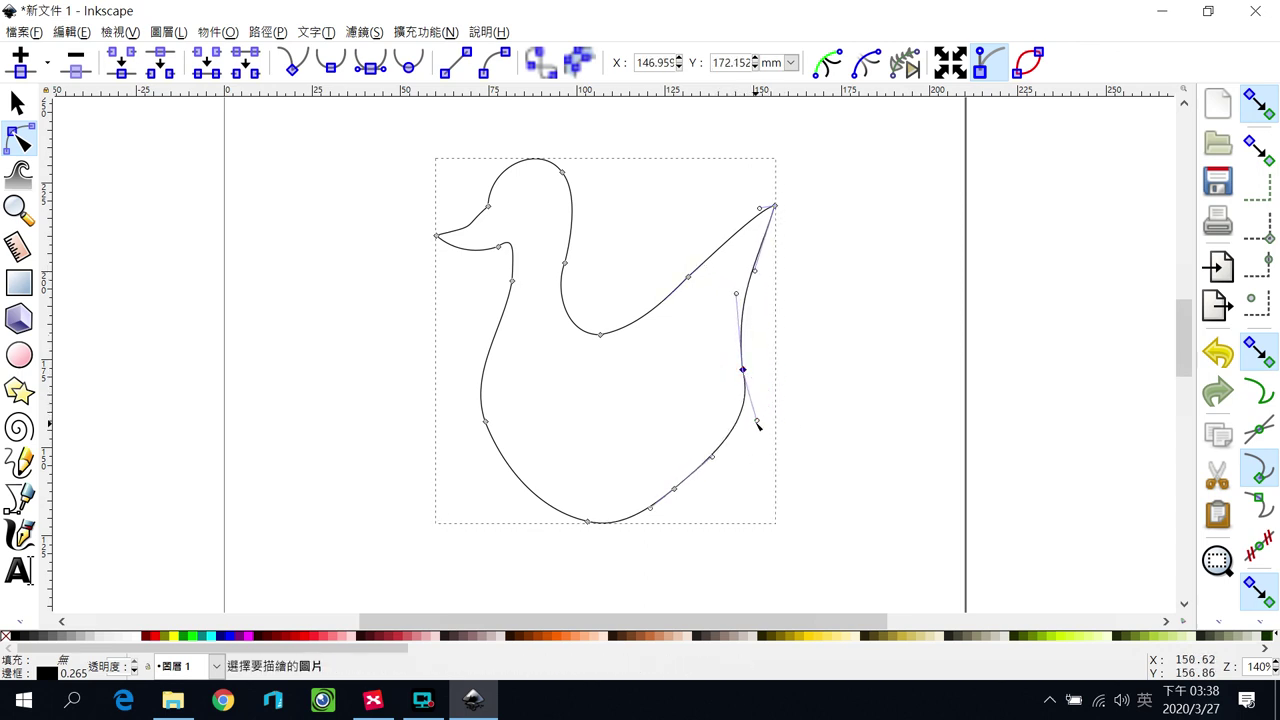
Delete the extra node on the duck's lower rear belly and adjust the rear node's handle to round the curve.
drag(757, 423, 767, 474)
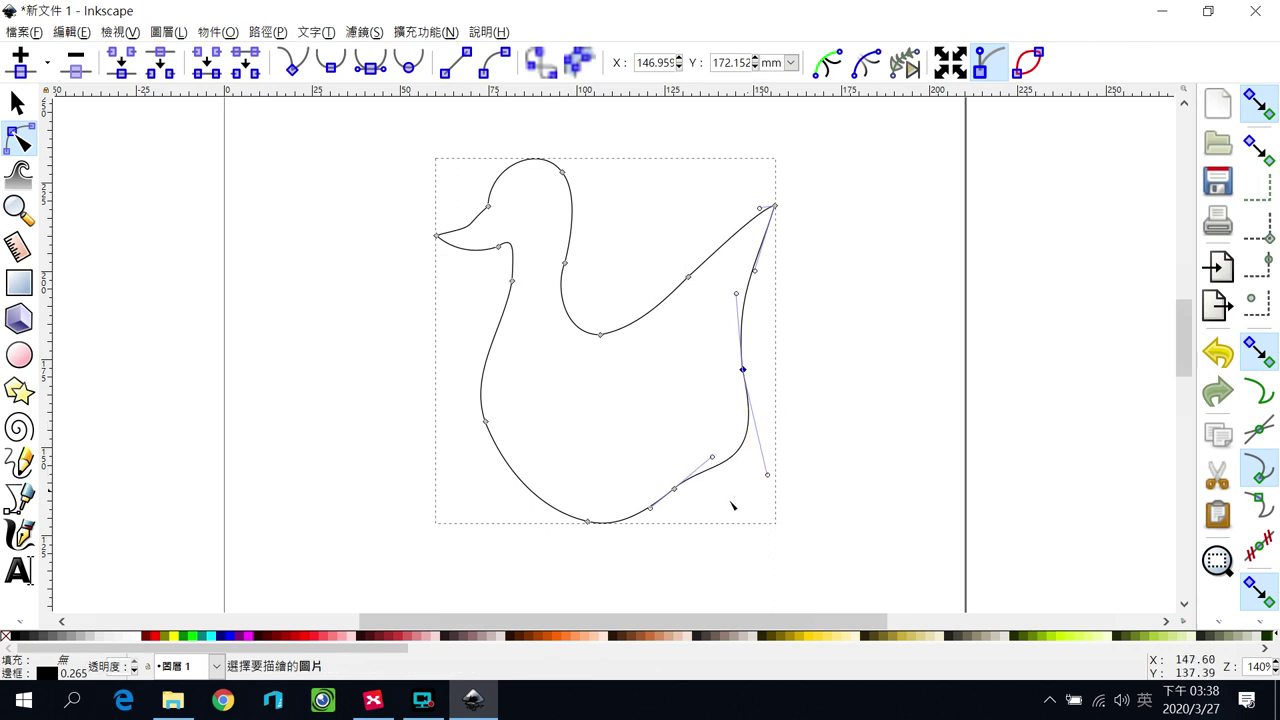
click(674, 489)
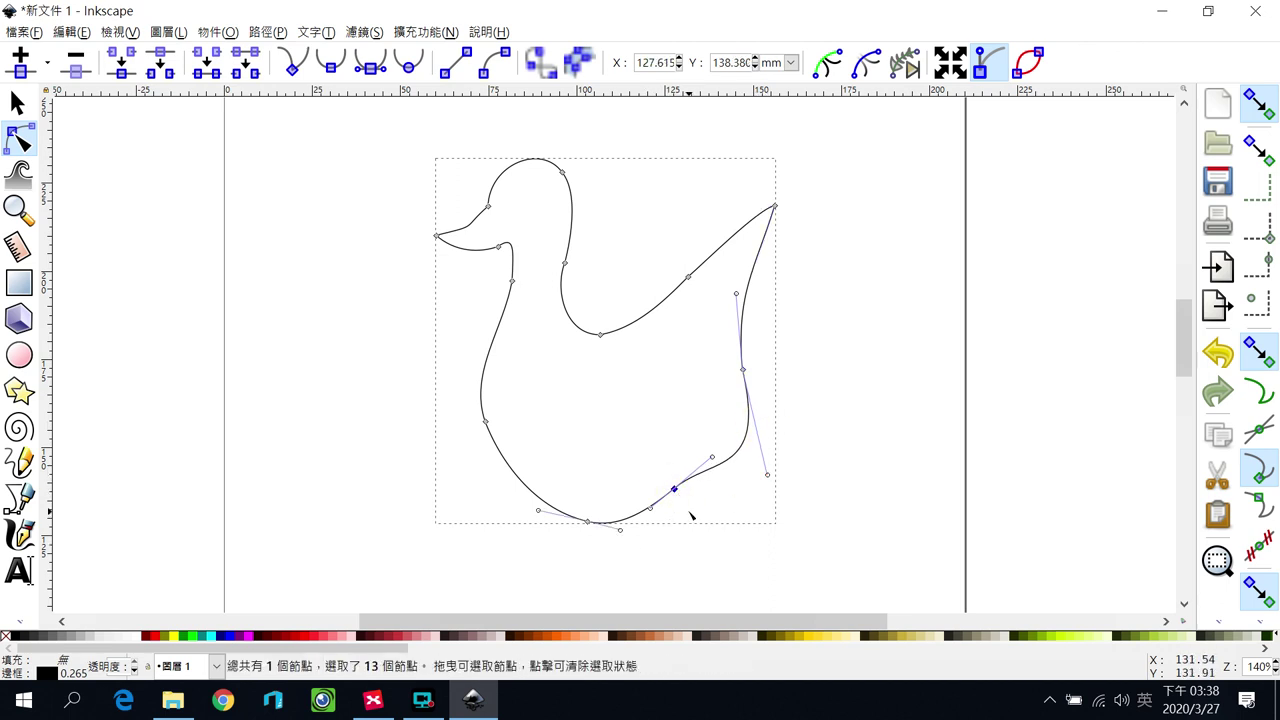
key(Delete)
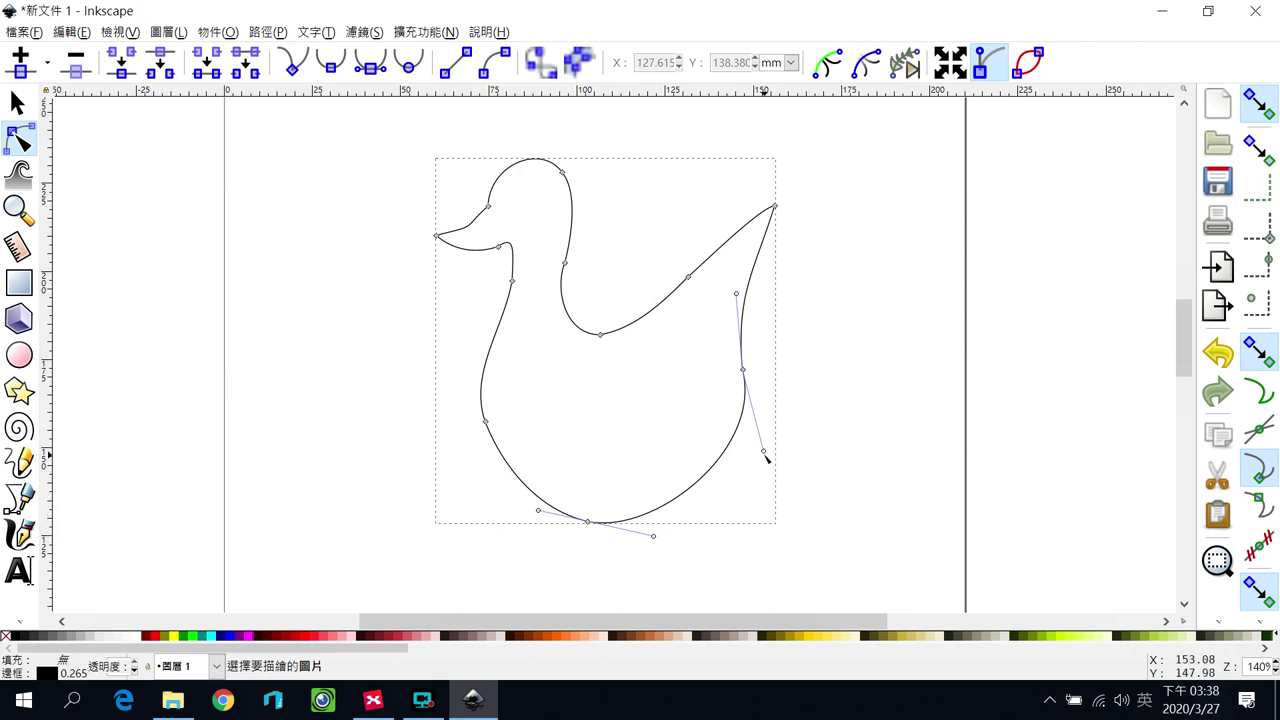
drag(764, 452, 761, 483)
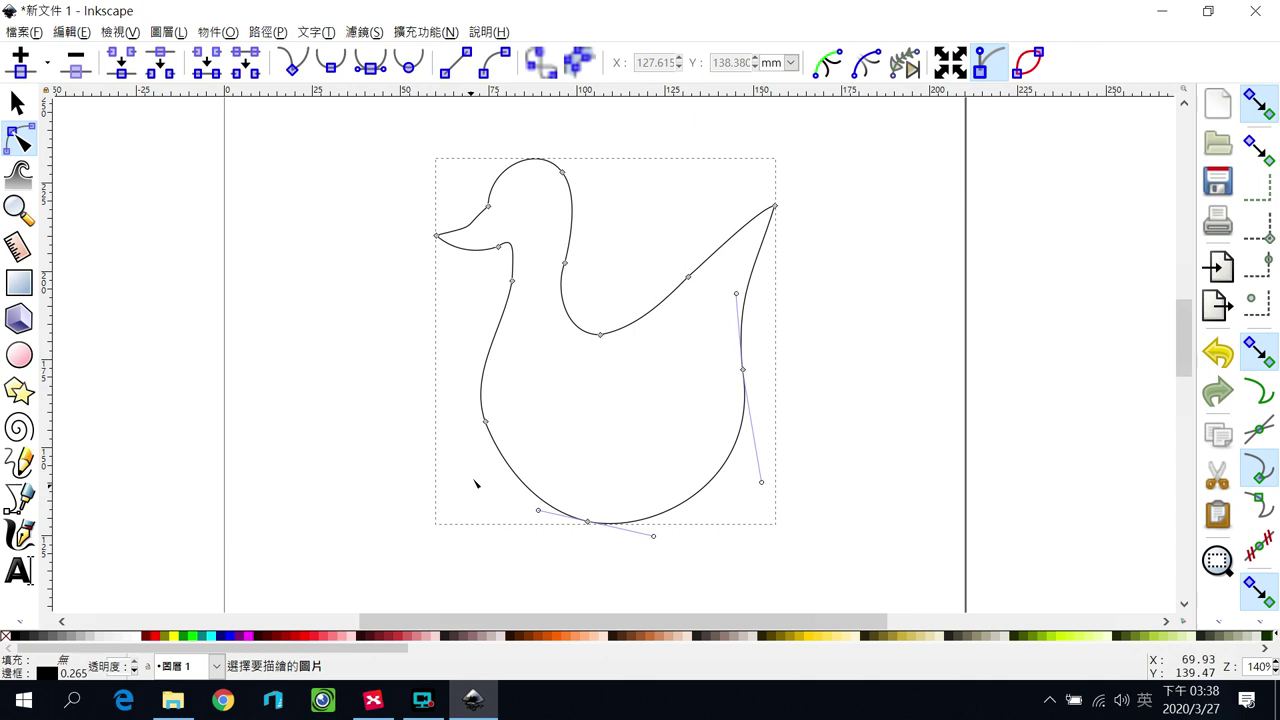
Delete the node on the lower chest, move the front neck node to about X 84.9 mm, Y 196.1 mm and round the chest.
click(485, 422)
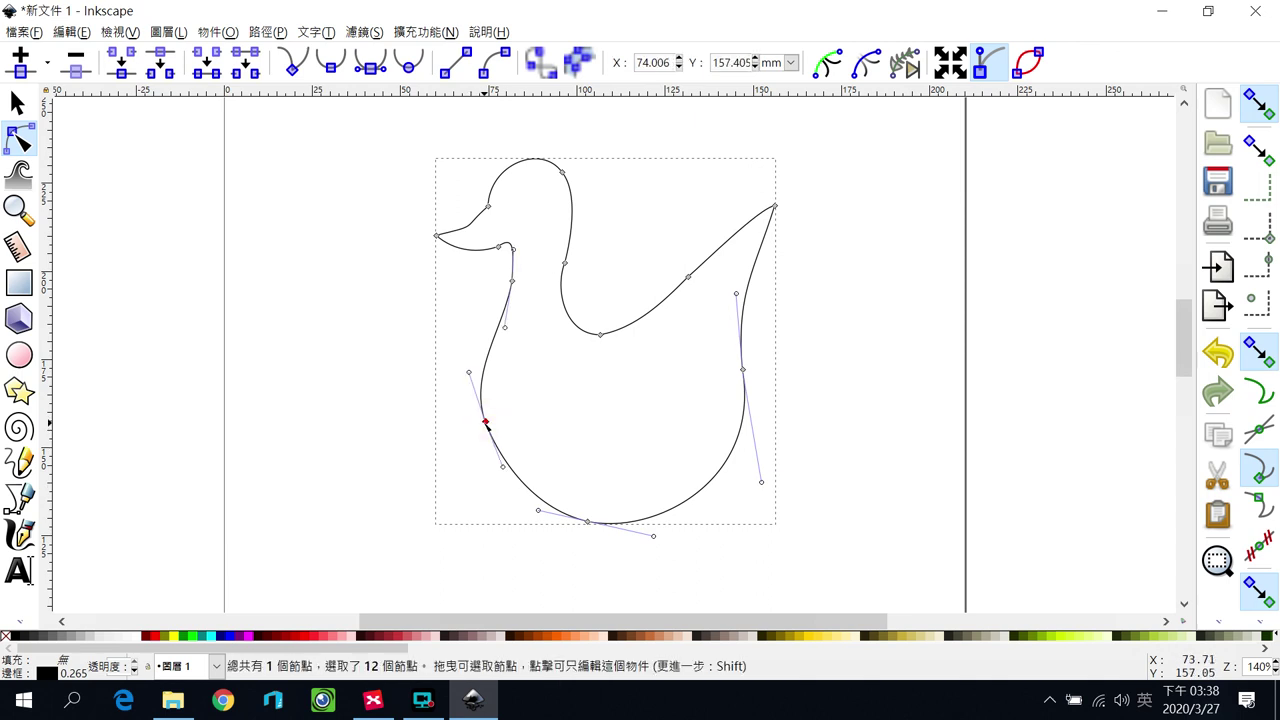
key(Delete)
drag(514, 281, 525, 287)
drag(507, 378, 470, 394)
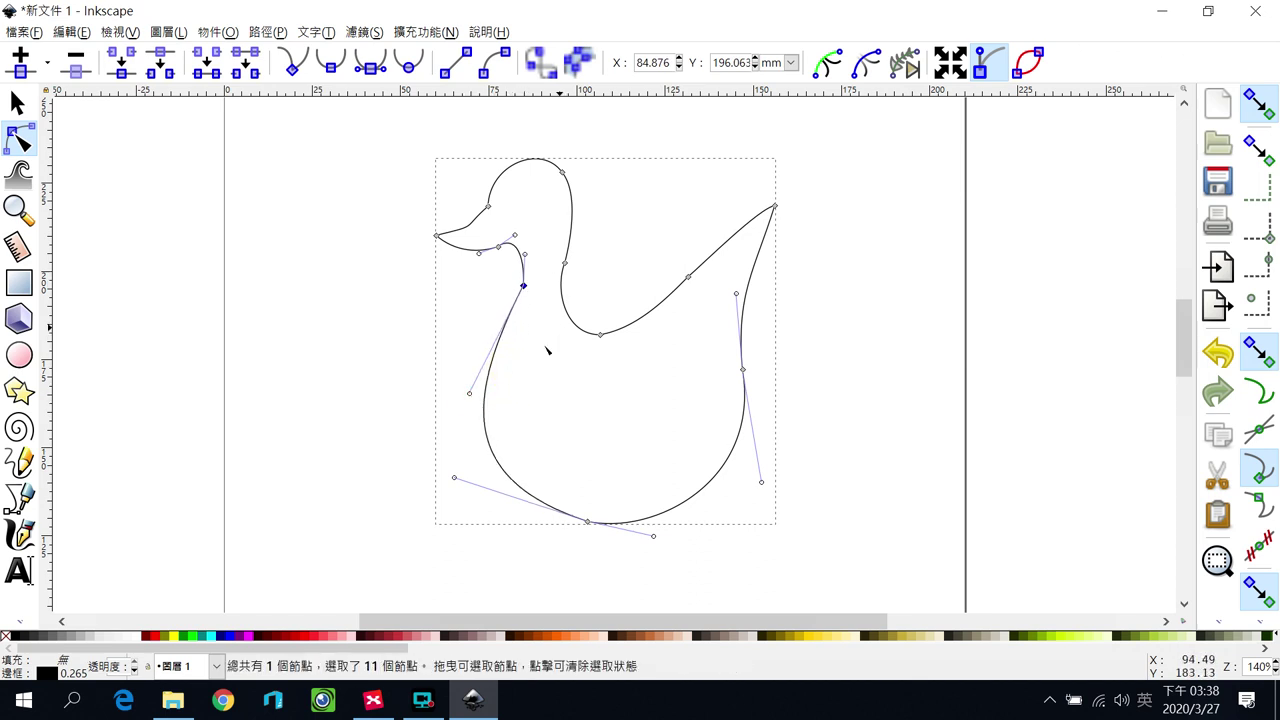
Shift the forehead and back-of-head nodes together about 3 mm toward the tail and 1 mm down.
click(487, 207)
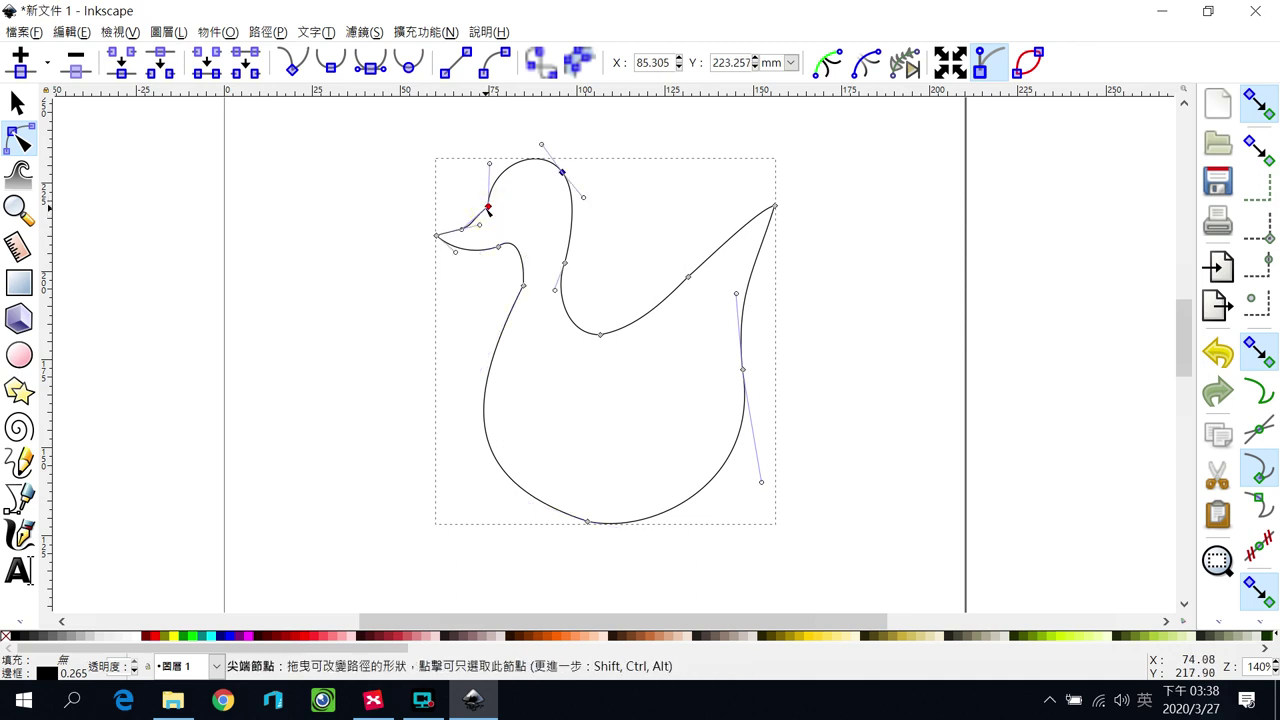
drag(489, 207, 500, 210)
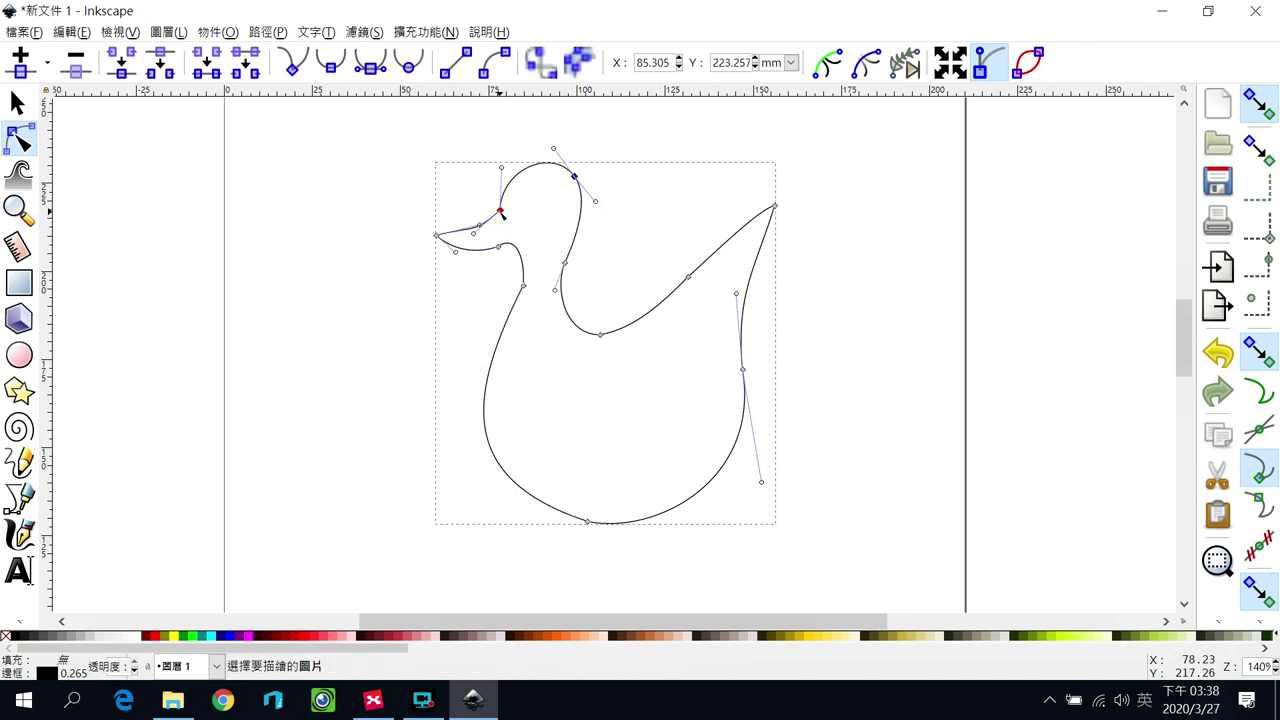
click(662, 195)
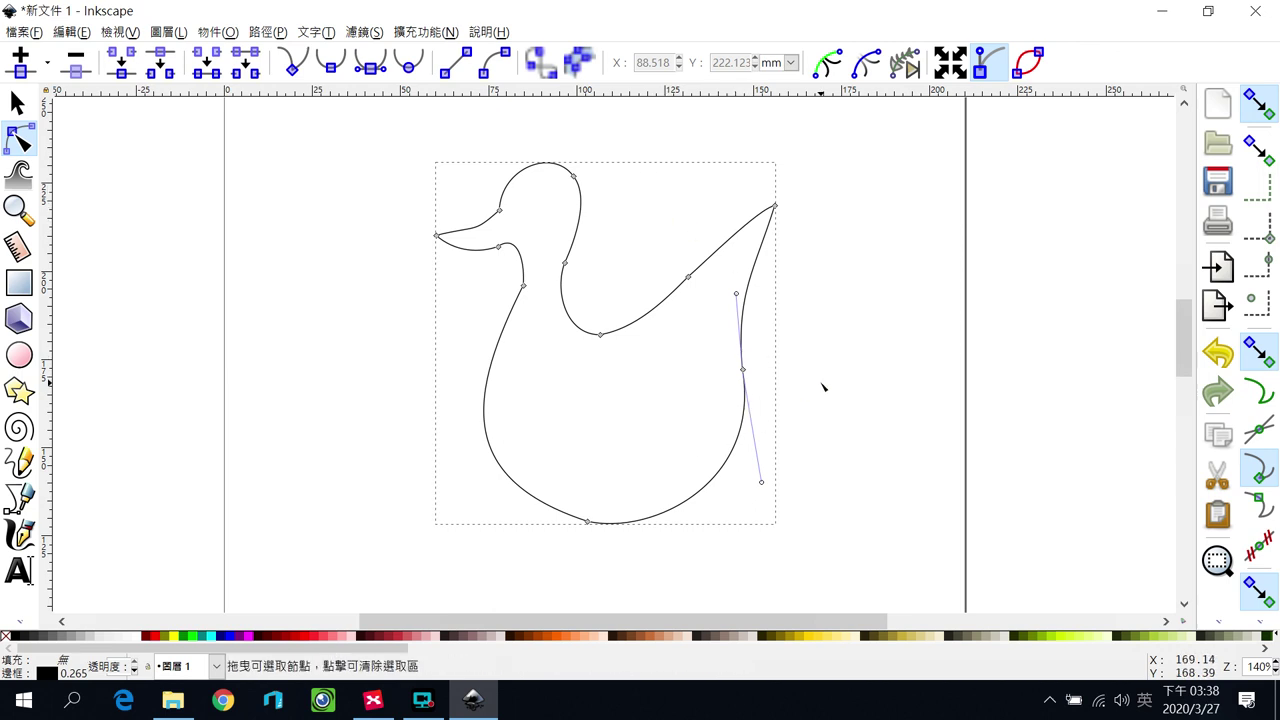
Deepen the duck's back with its lowest node at about X 105.1 mm, Y 176.1 mm and the tail-base node at about X 136.6 mm, Y 188.4 mm.
drag(600, 335, 595, 355)
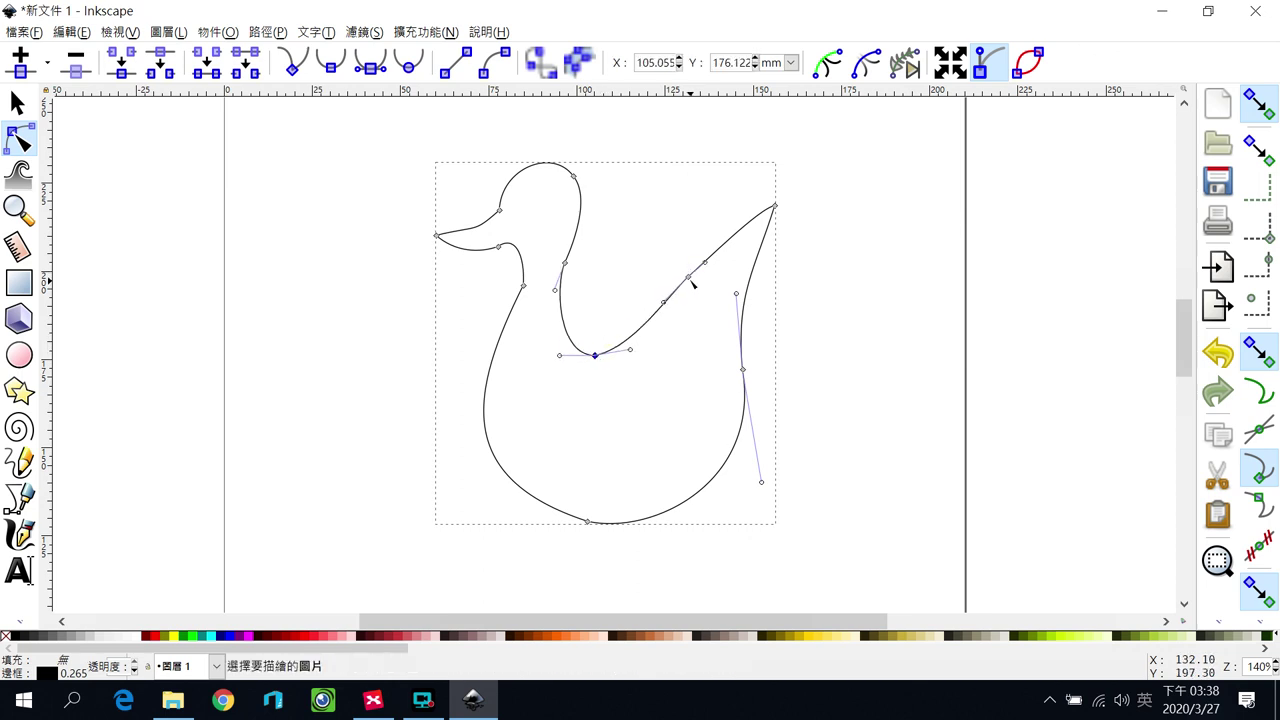
drag(690, 281, 697, 288)
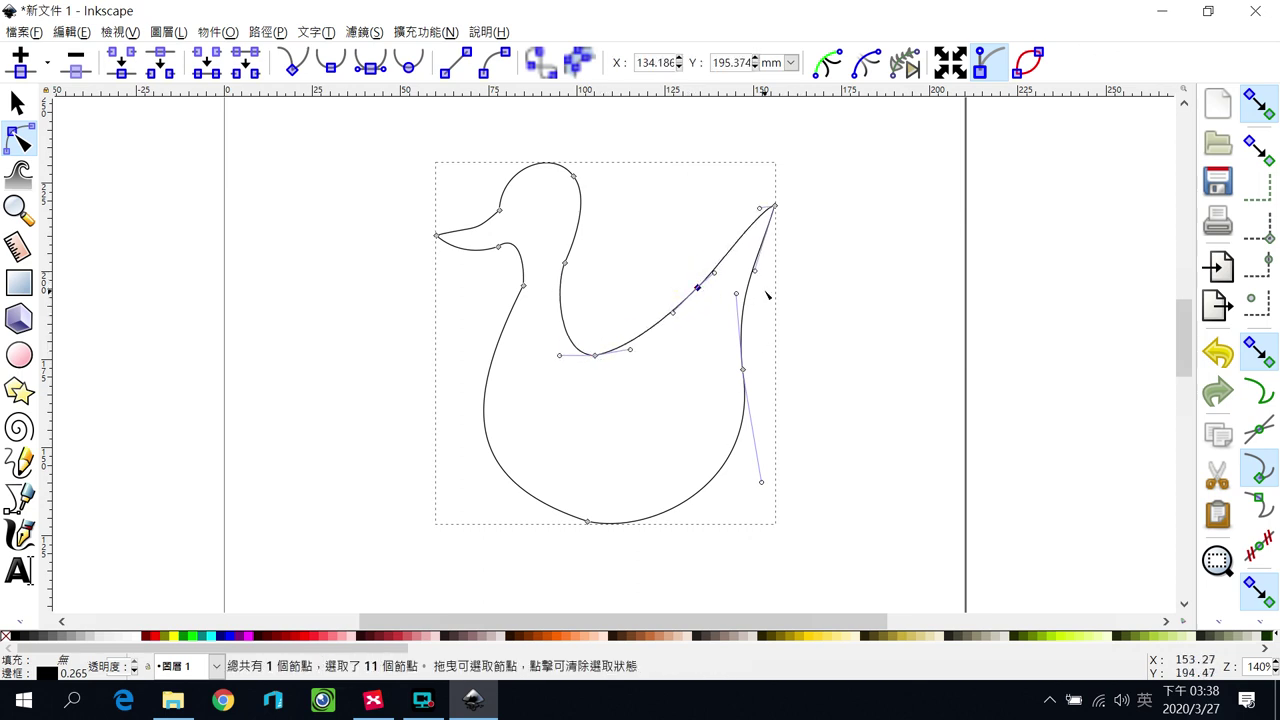
drag(697, 289, 706, 312)
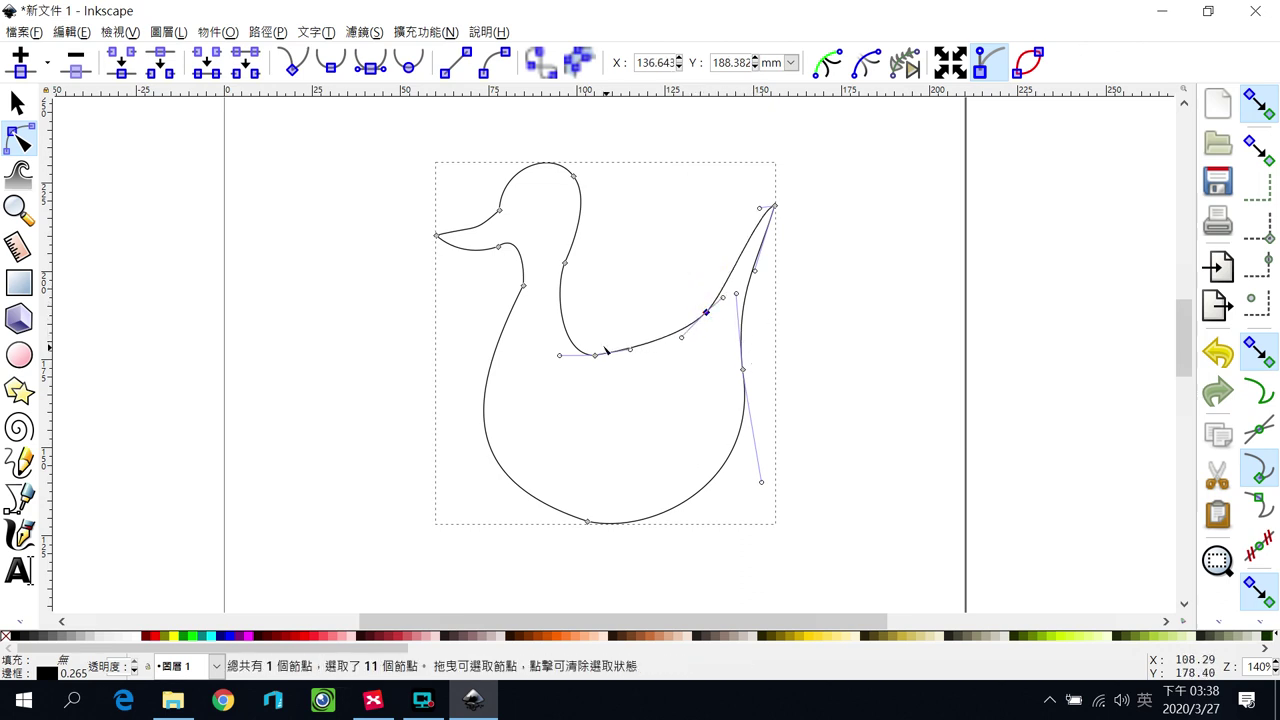
drag(562, 358, 523, 355)
click(703, 237)
click(877, 215)
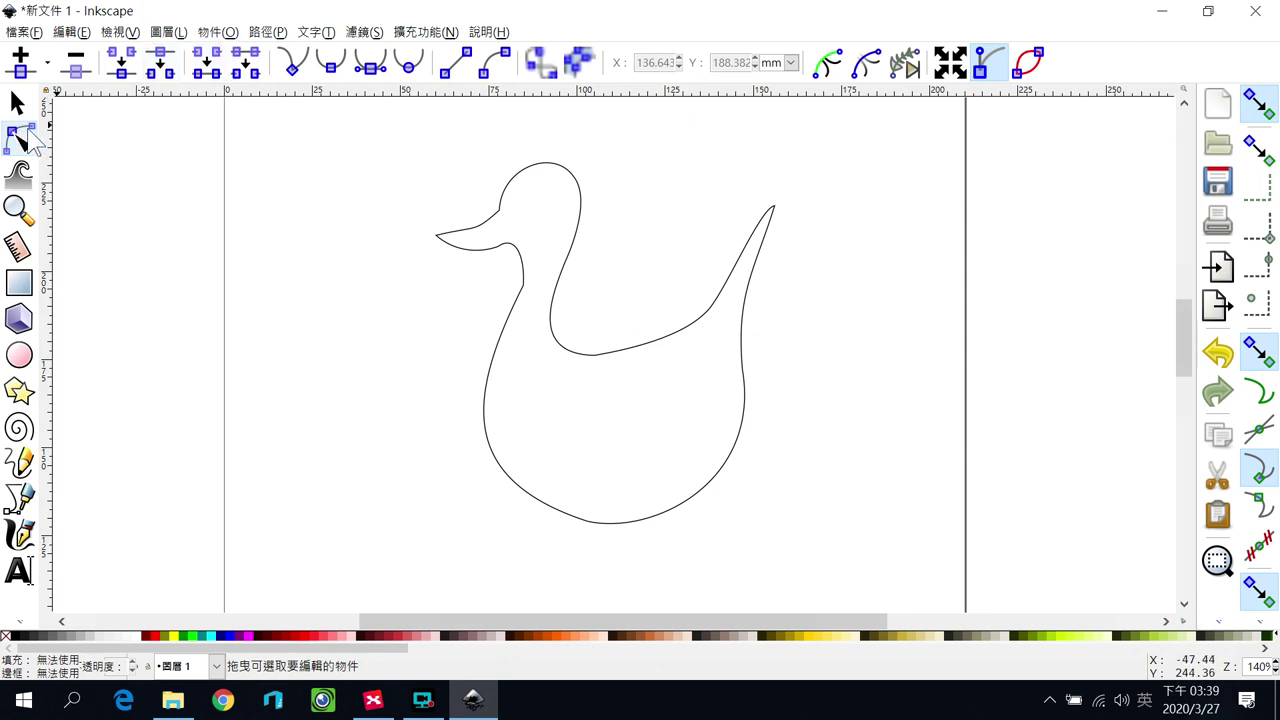
Add a node to the duck's chest and pull it outward to about X 70.8 mm, Y 170.5 mm.
click(261, 36)
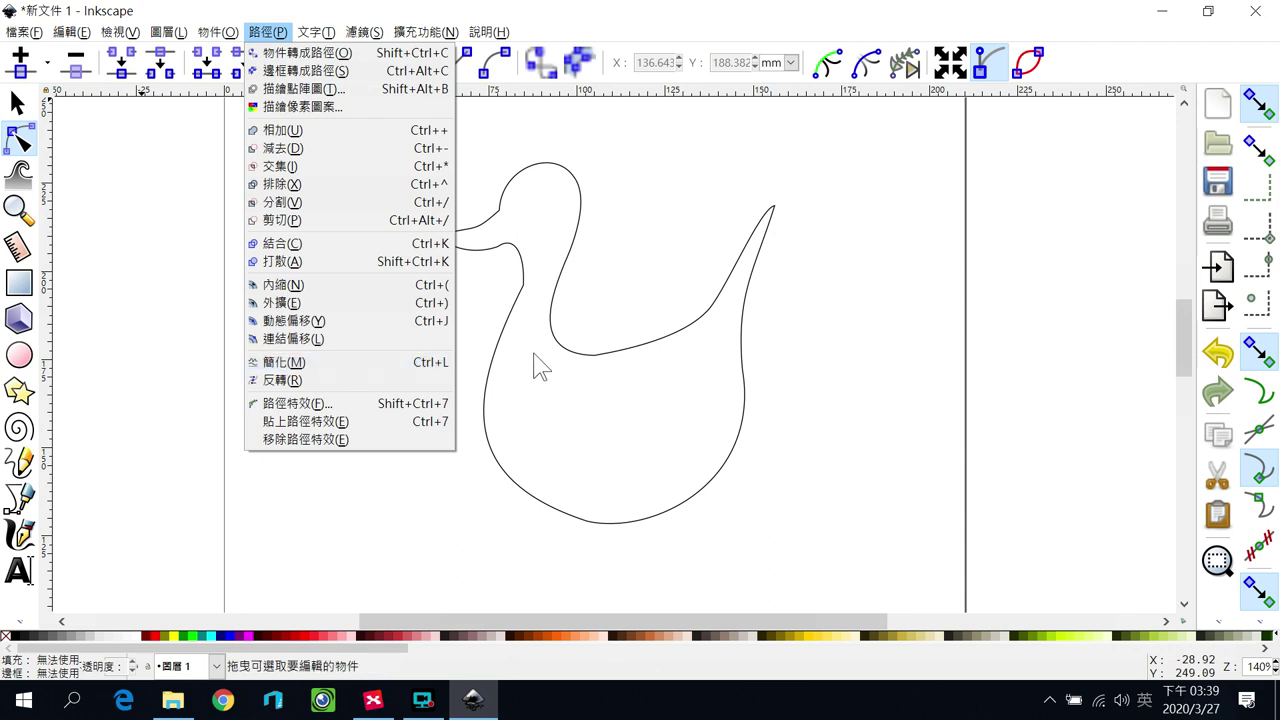
click(646, 252)
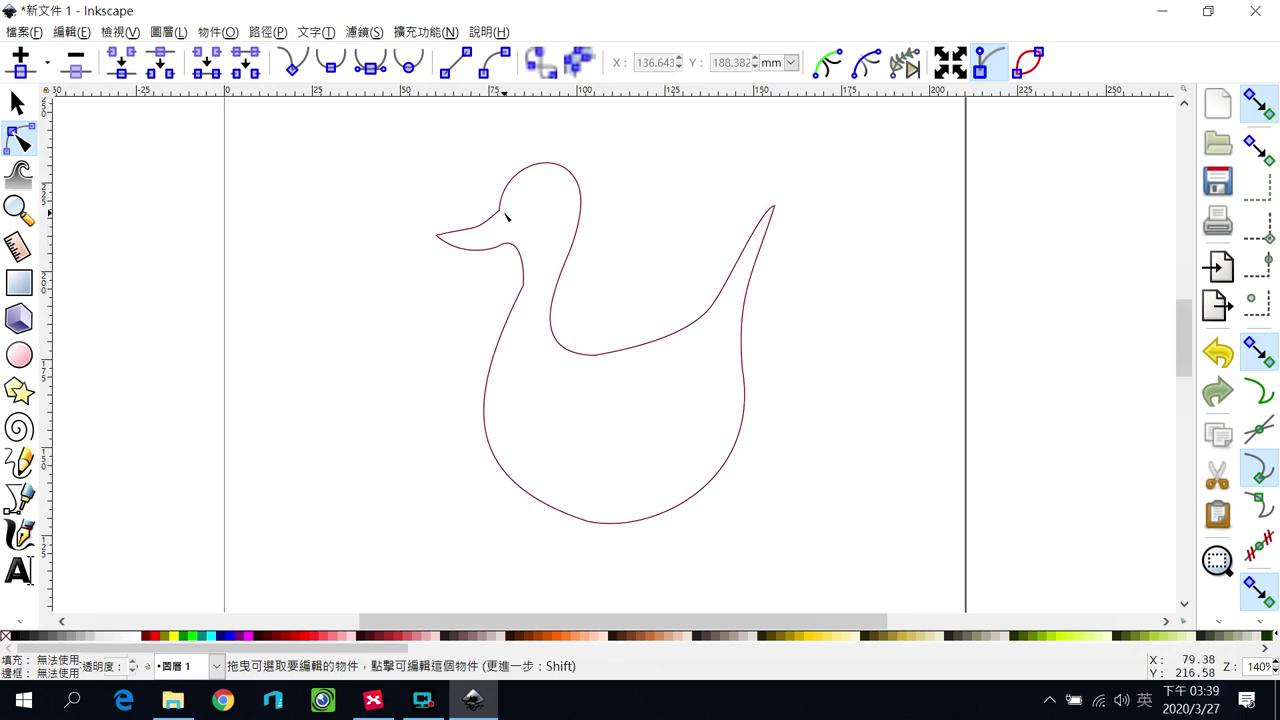
click(484, 391)
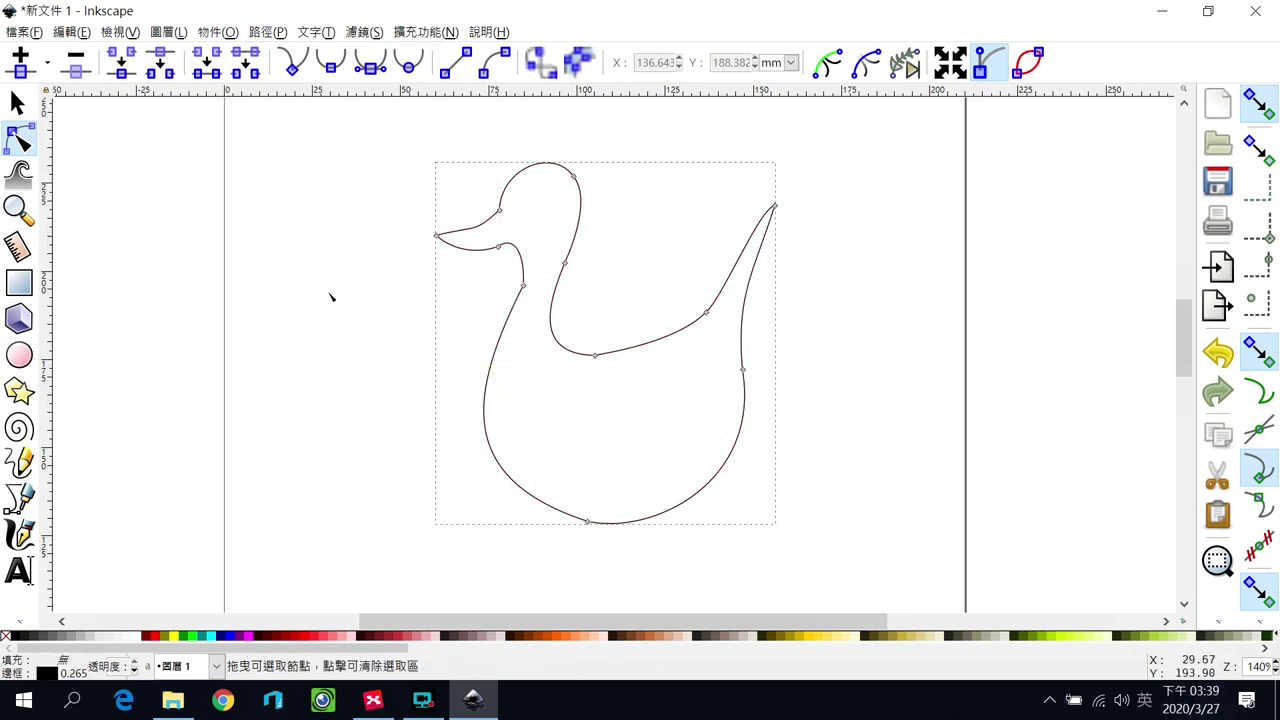
click(487, 389)
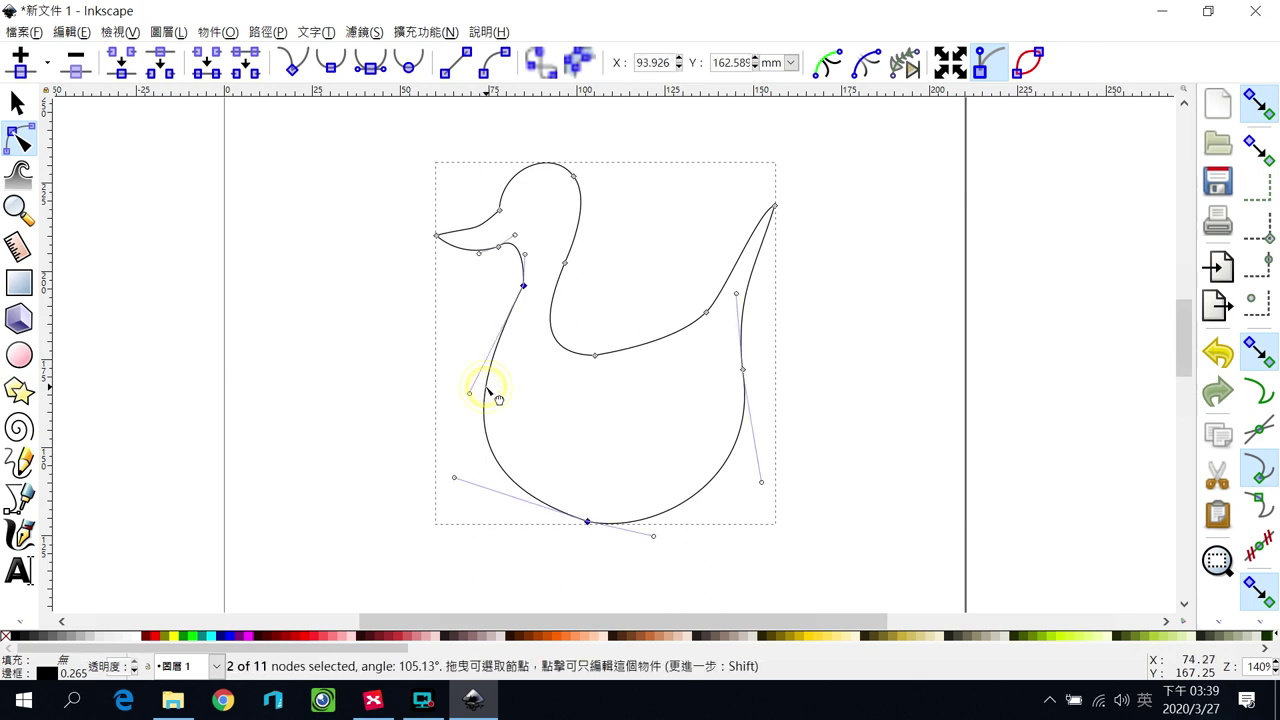
double_click(487, 389)
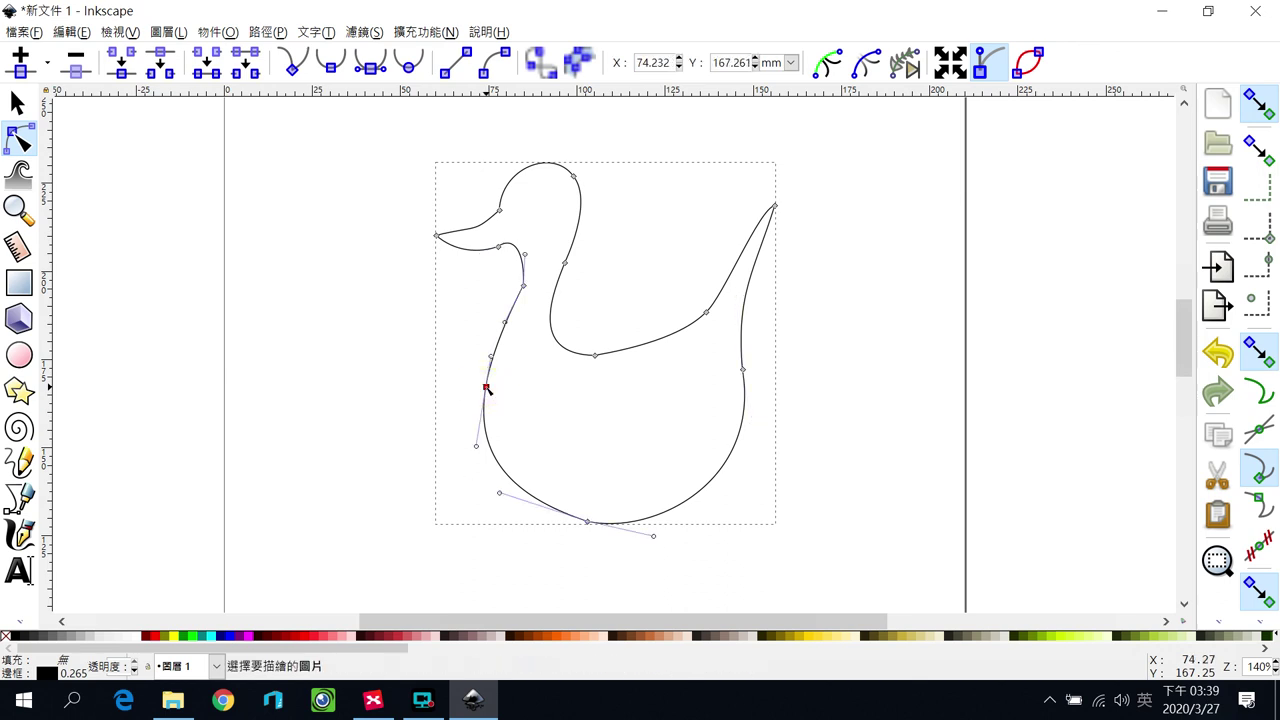
mouse_move(484, 386)
mouse_down()
mouse_move(466, 368)
mouse_move(475, 378)
mouse_up()
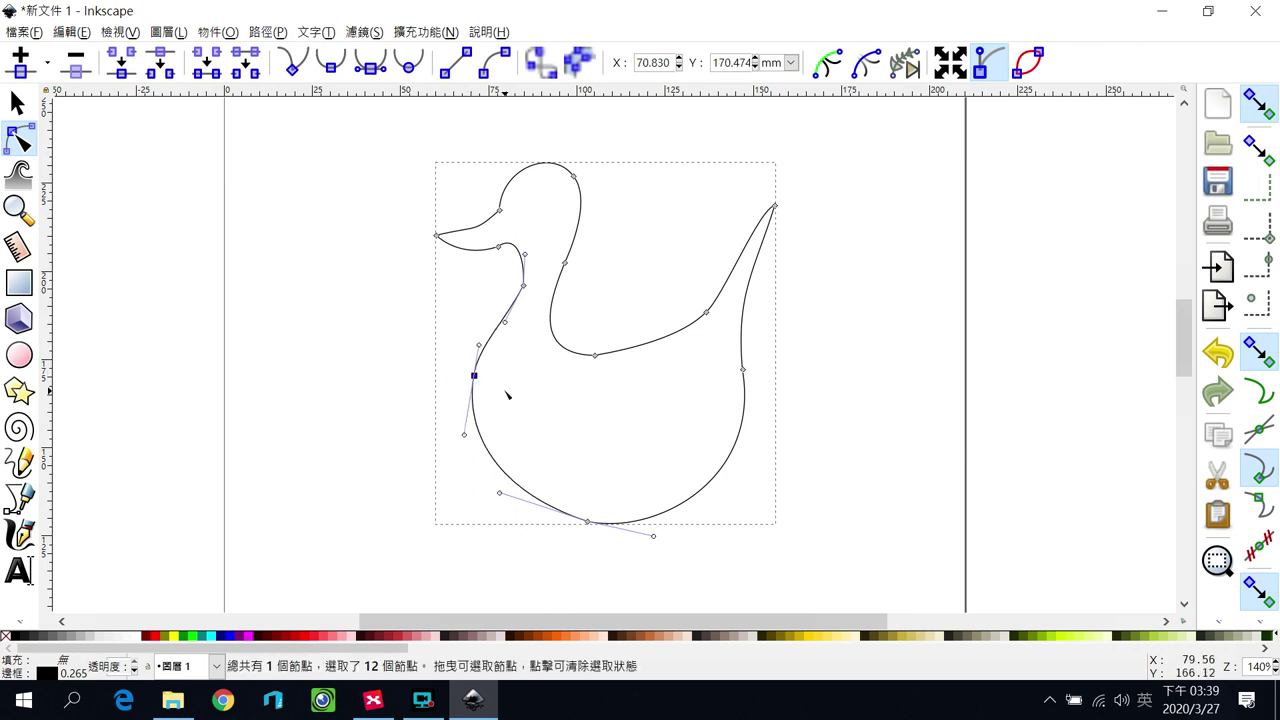
click(473, 316)
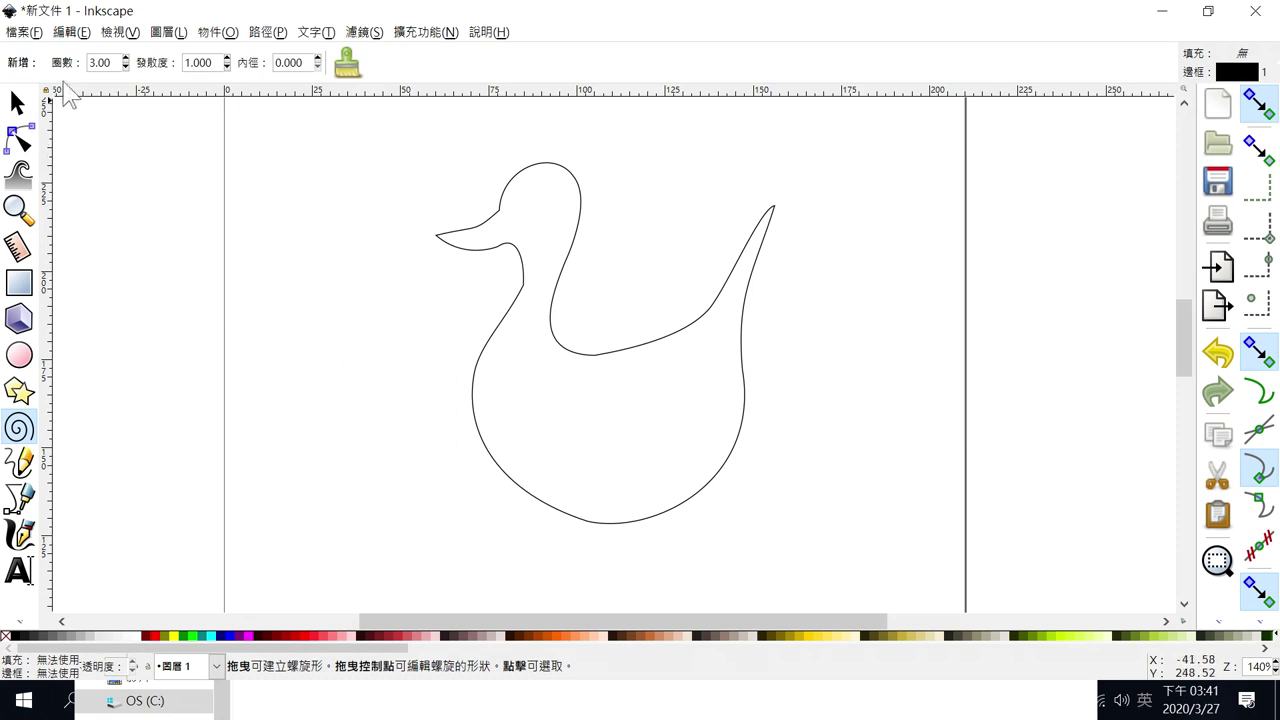
Save the duck drawing to the desktop as 0123 in the AutoCAD DXF R14 (*.dxf) format.
click(30, 33)
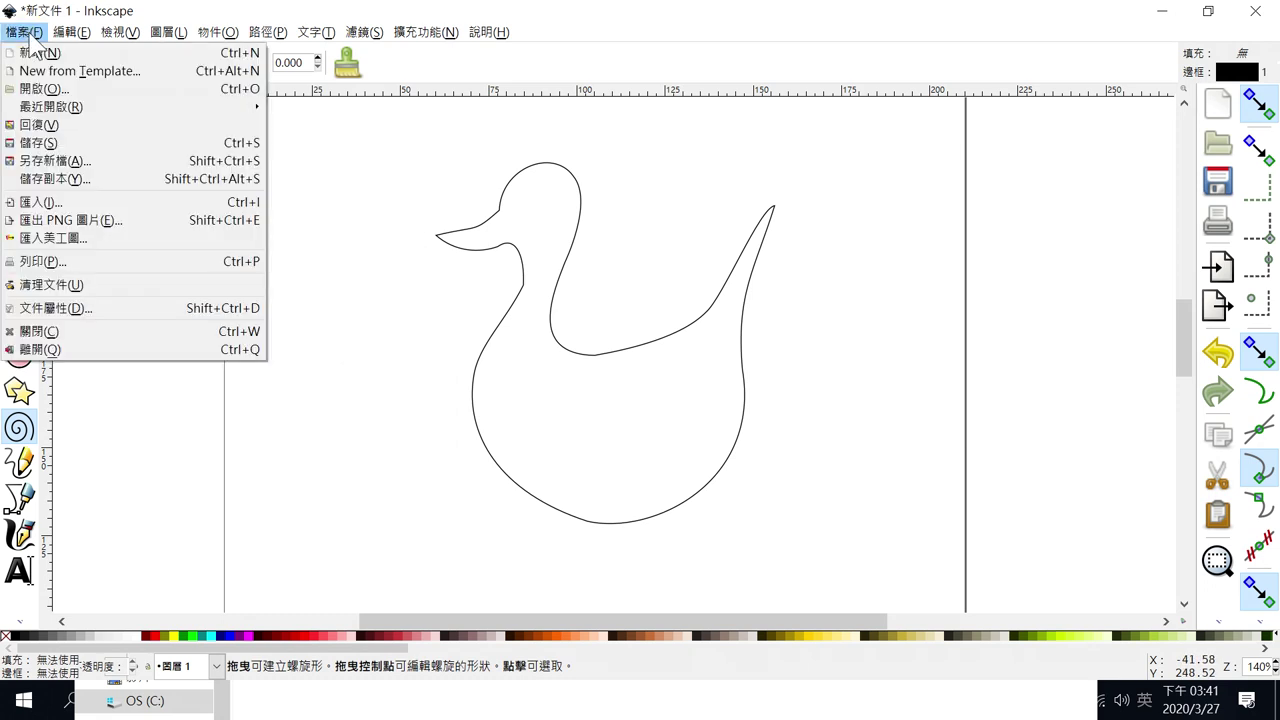
click(46, 162)
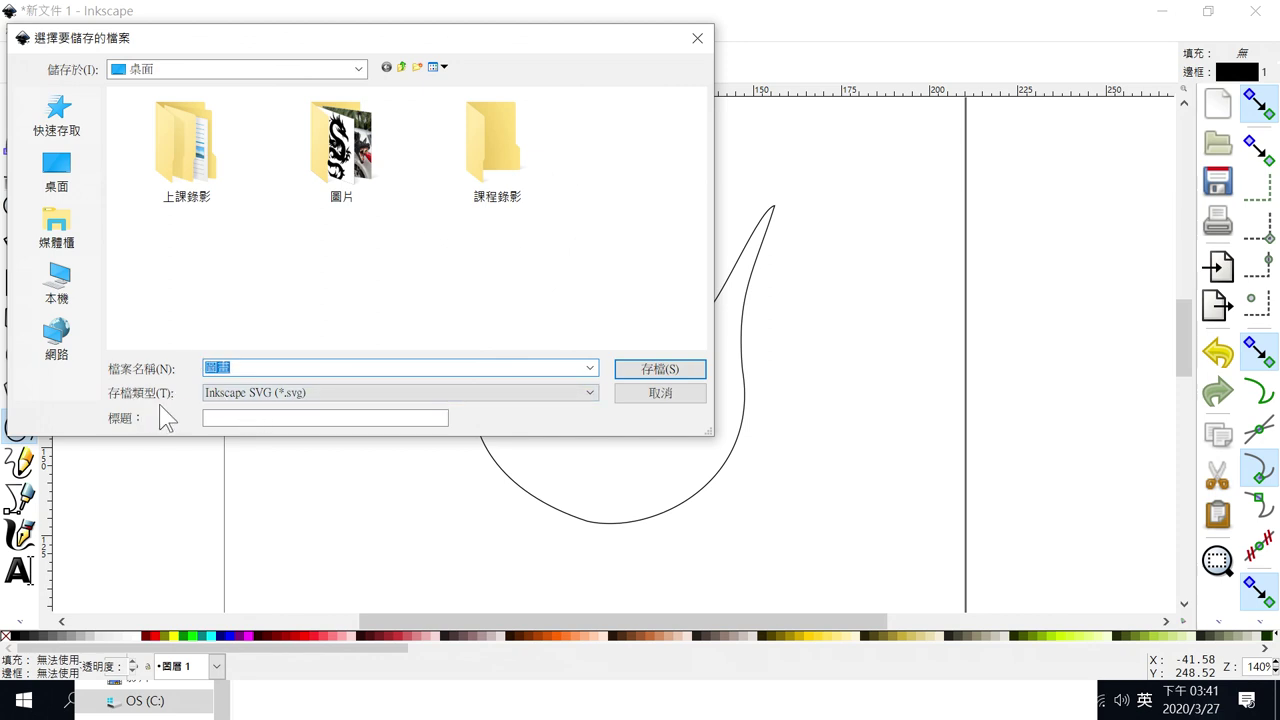
click(250, 396)
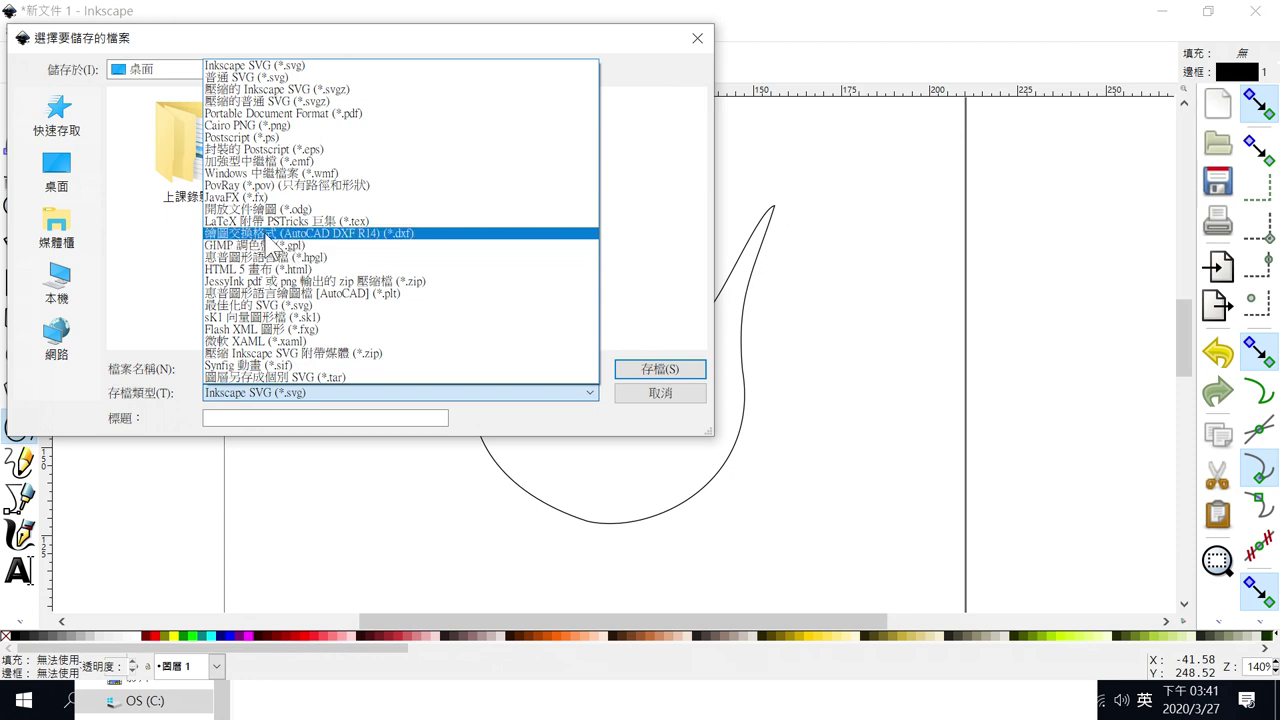
click(396, 234)
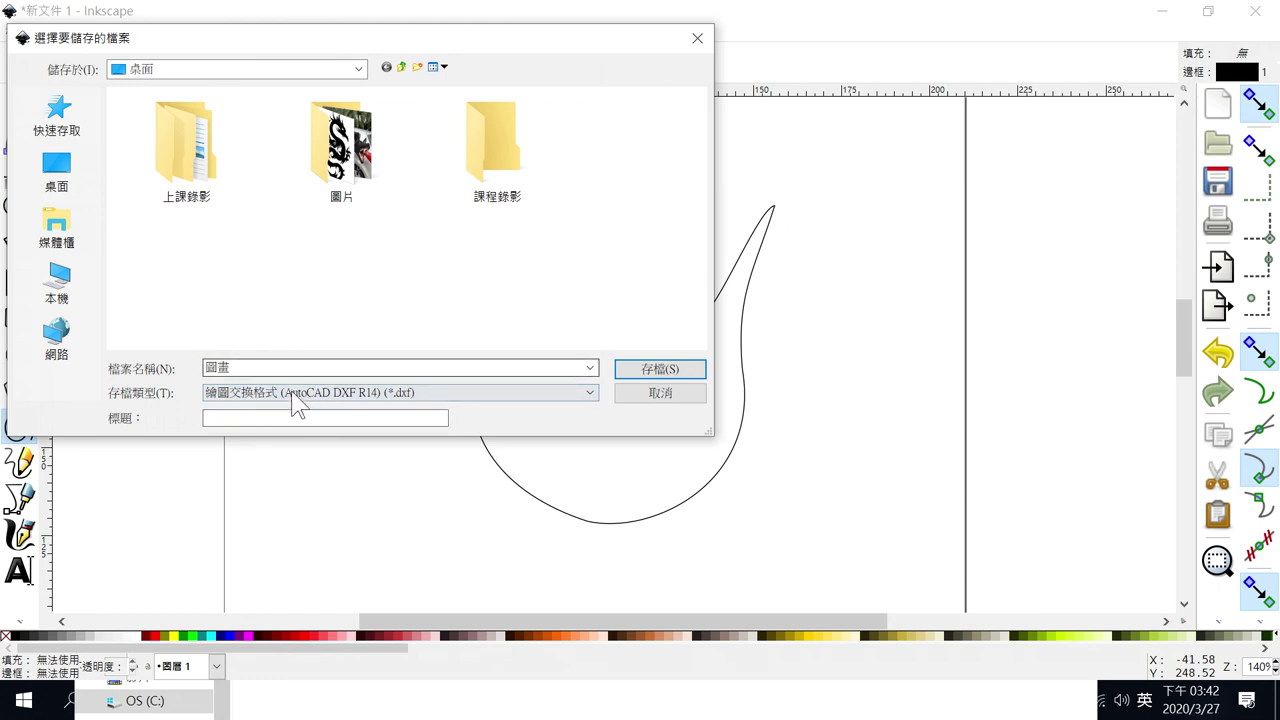
double_click(253, 366)
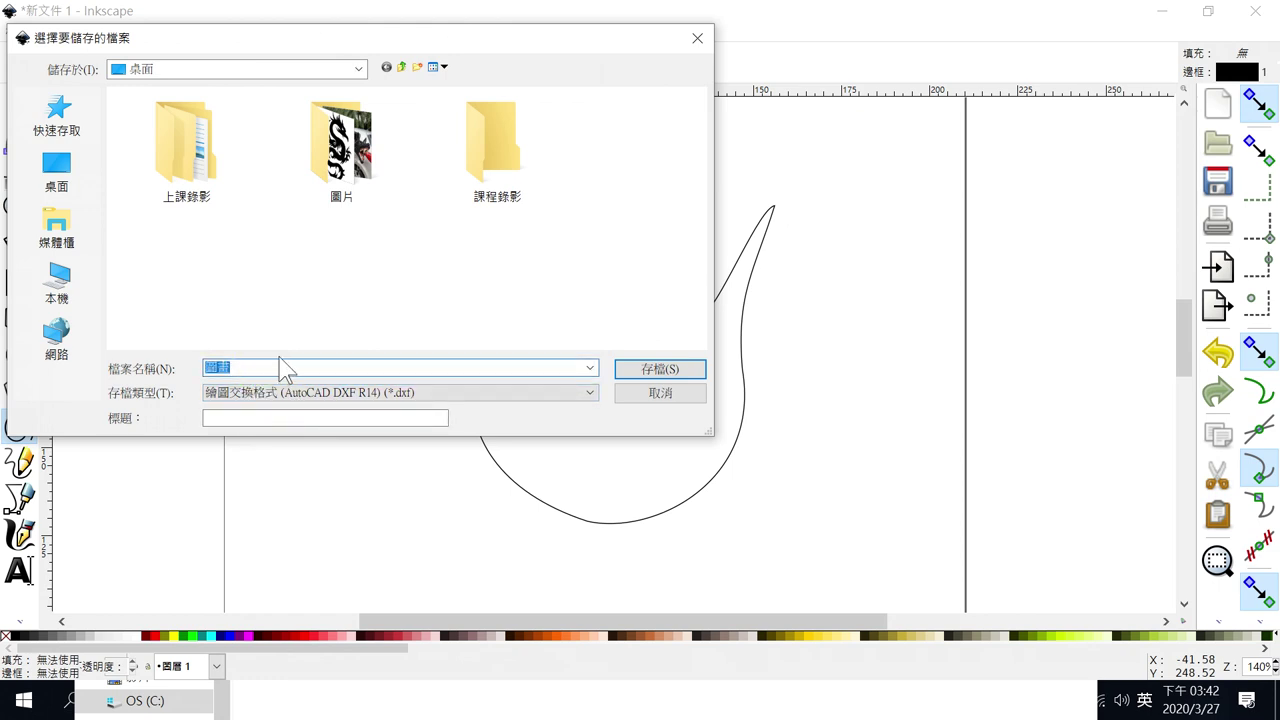
text(0123)
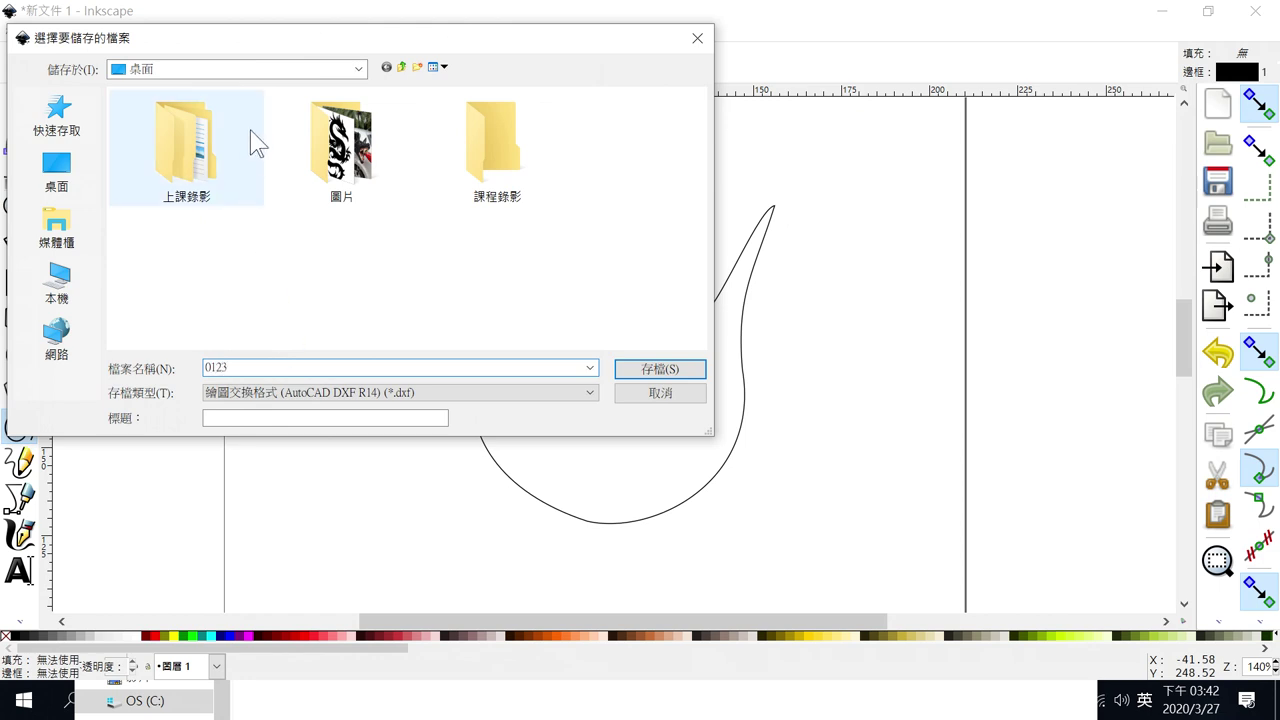
click(661, 369)
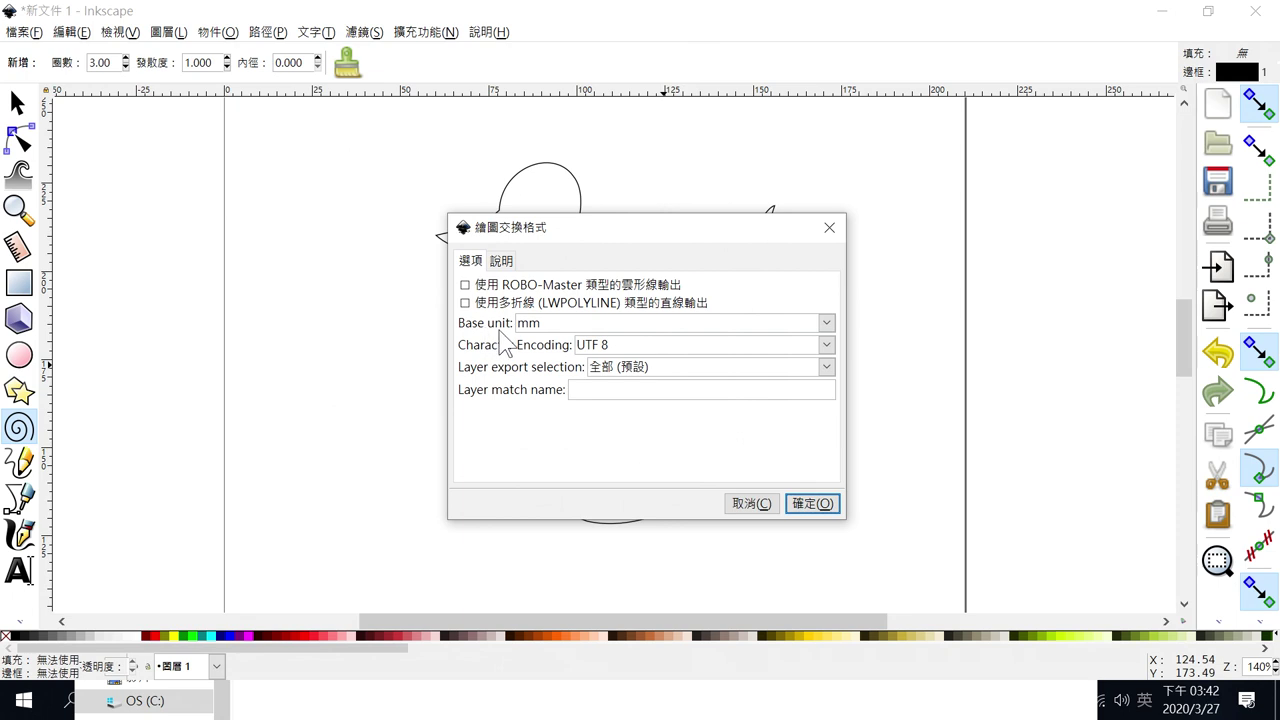
Export the DXF with mm as base unit and UTF 8 character encoding.
click(550, 323)
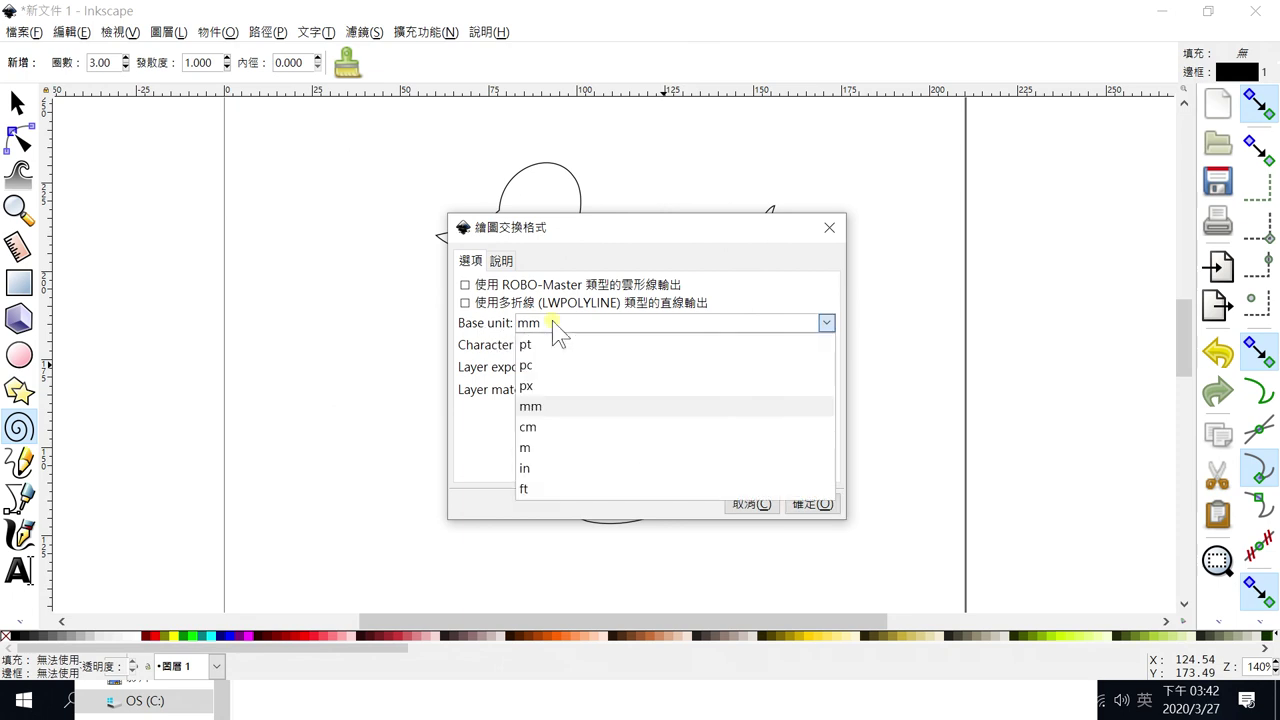
click(543, 408)
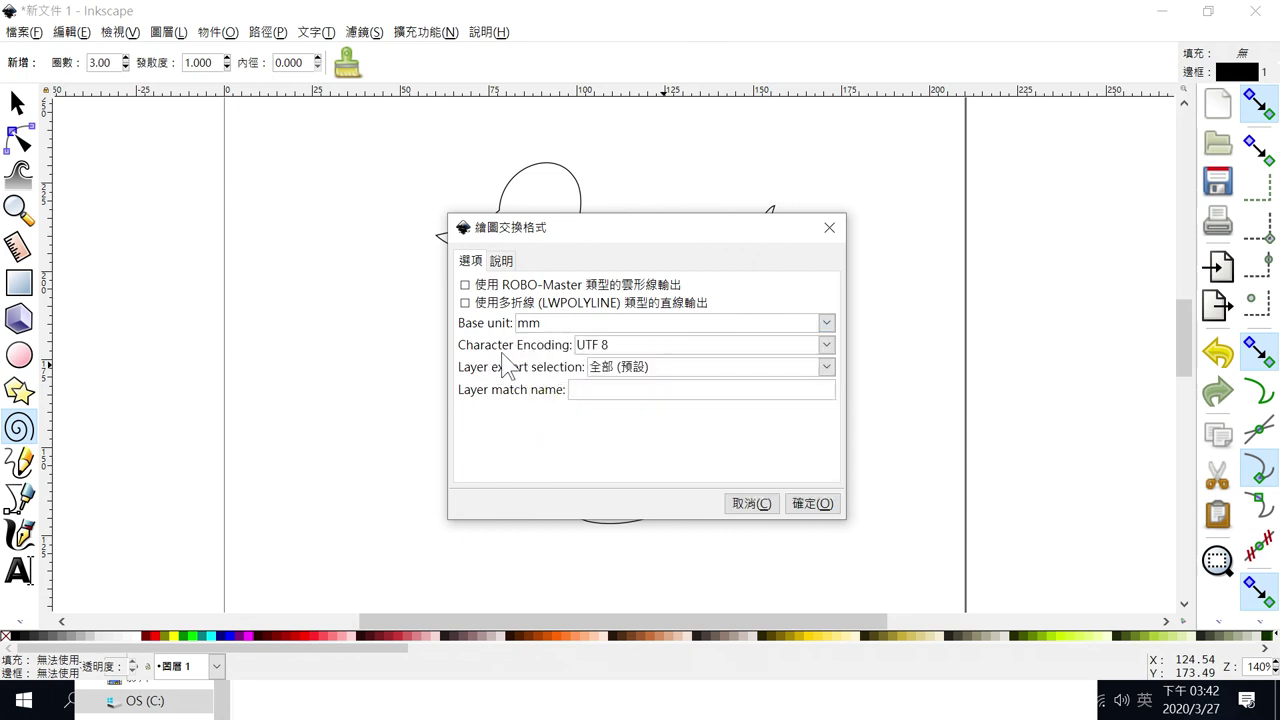
click(632, 345)
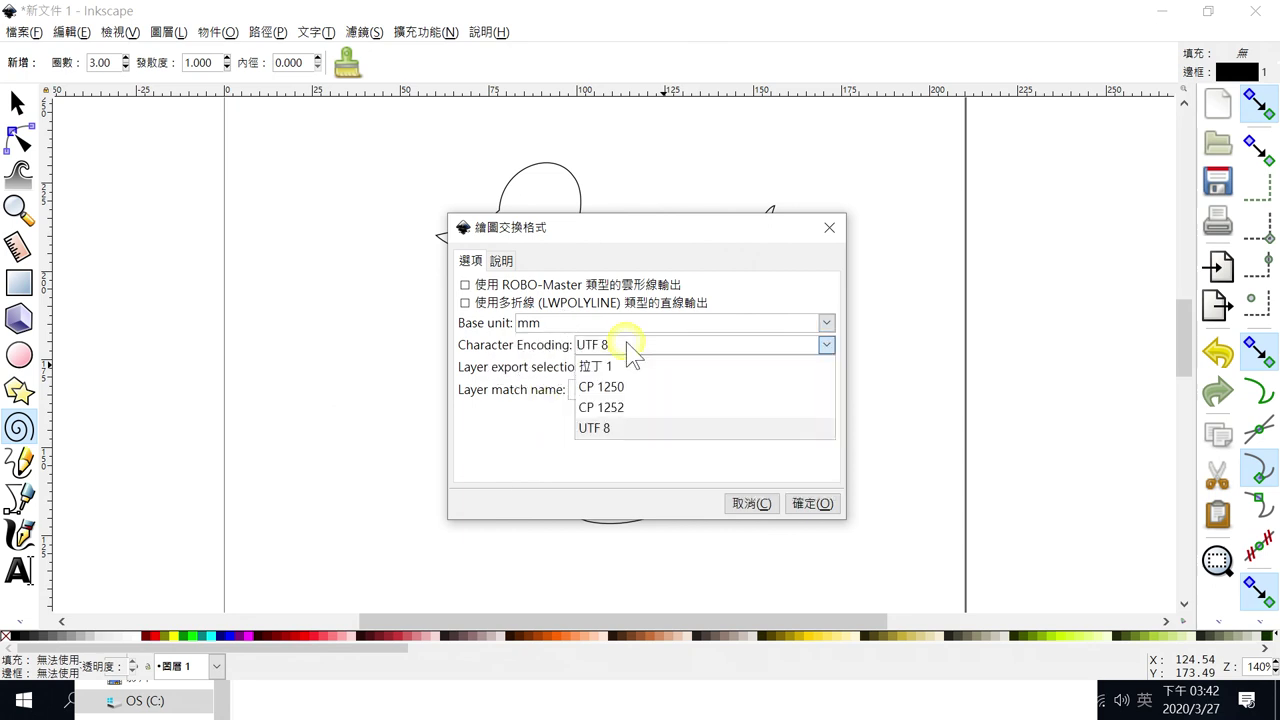
click(598, 428)
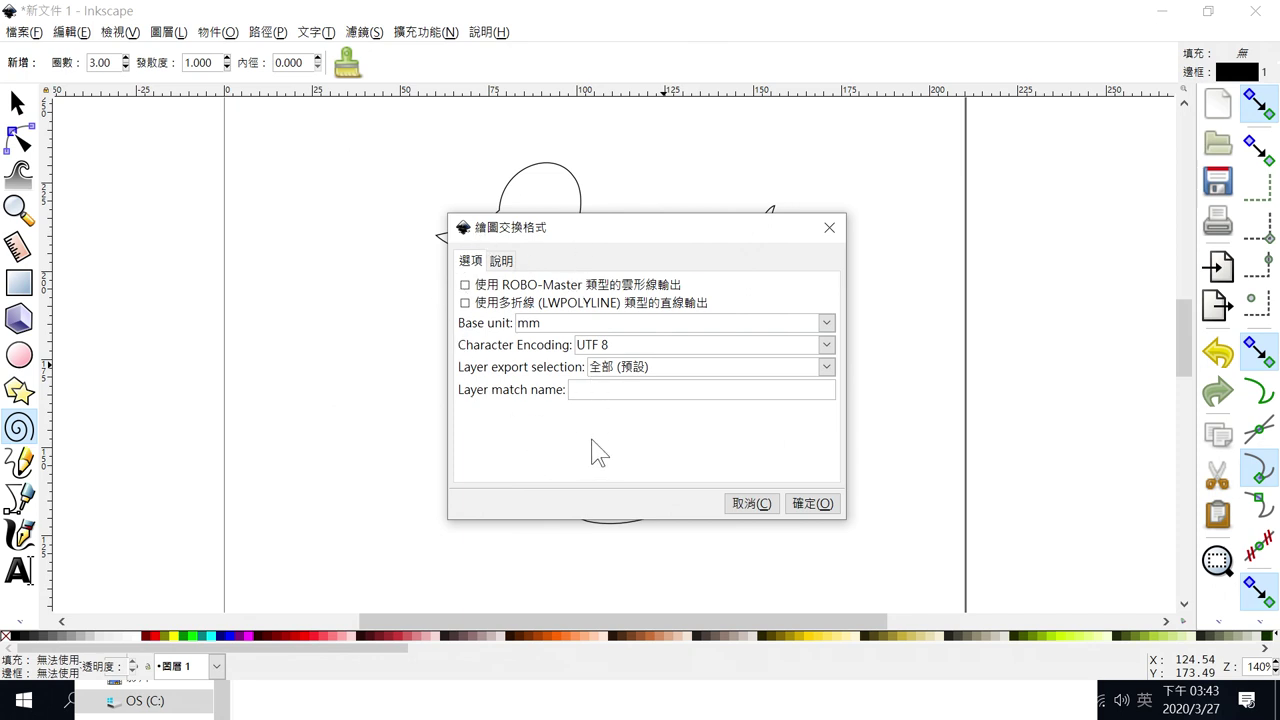
click(815, 505)
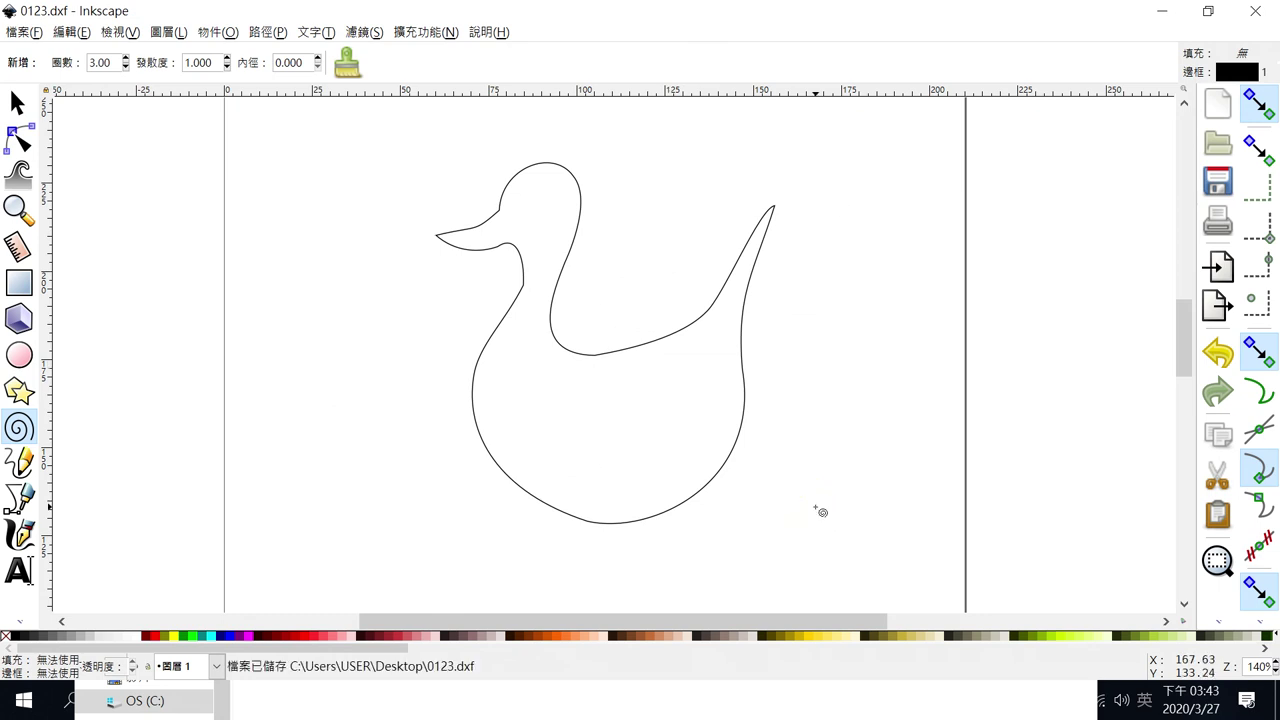